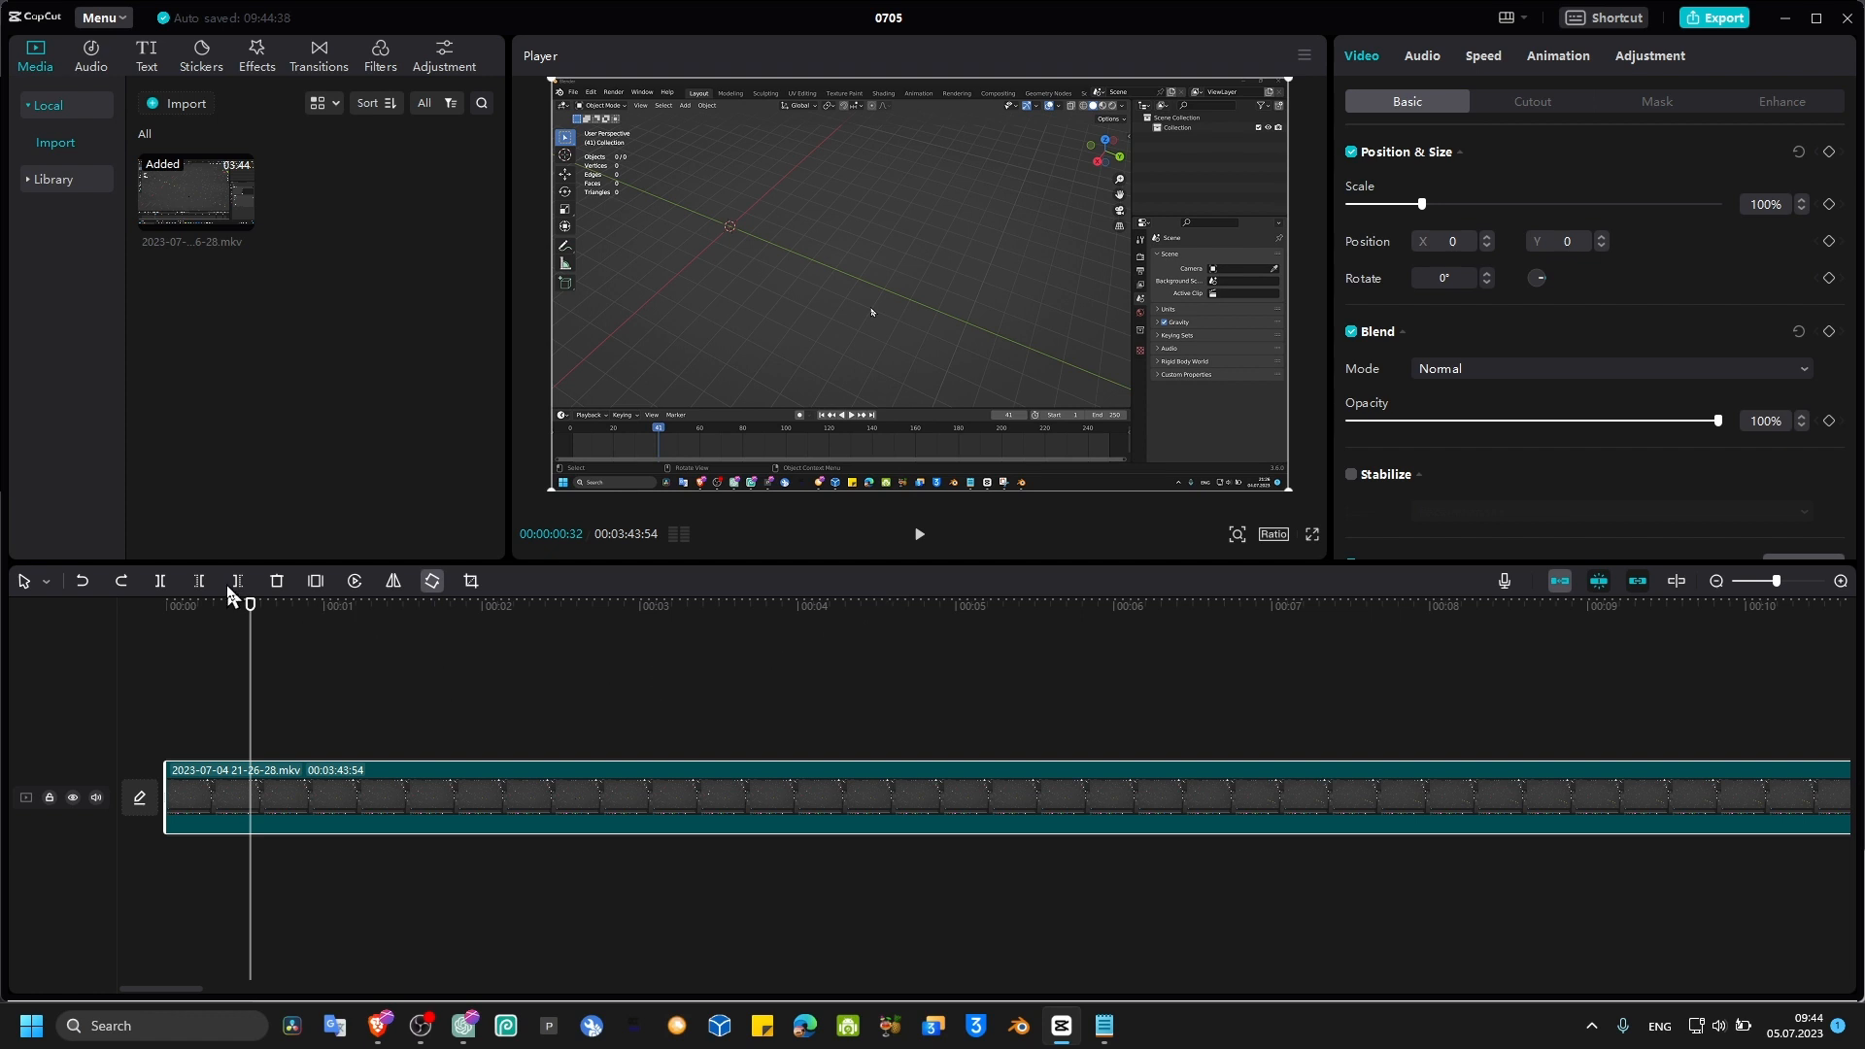
Step: Scrub the playhead across the first seconds of the clip to preview it
left_click_drag(251, 605, 176, 645)
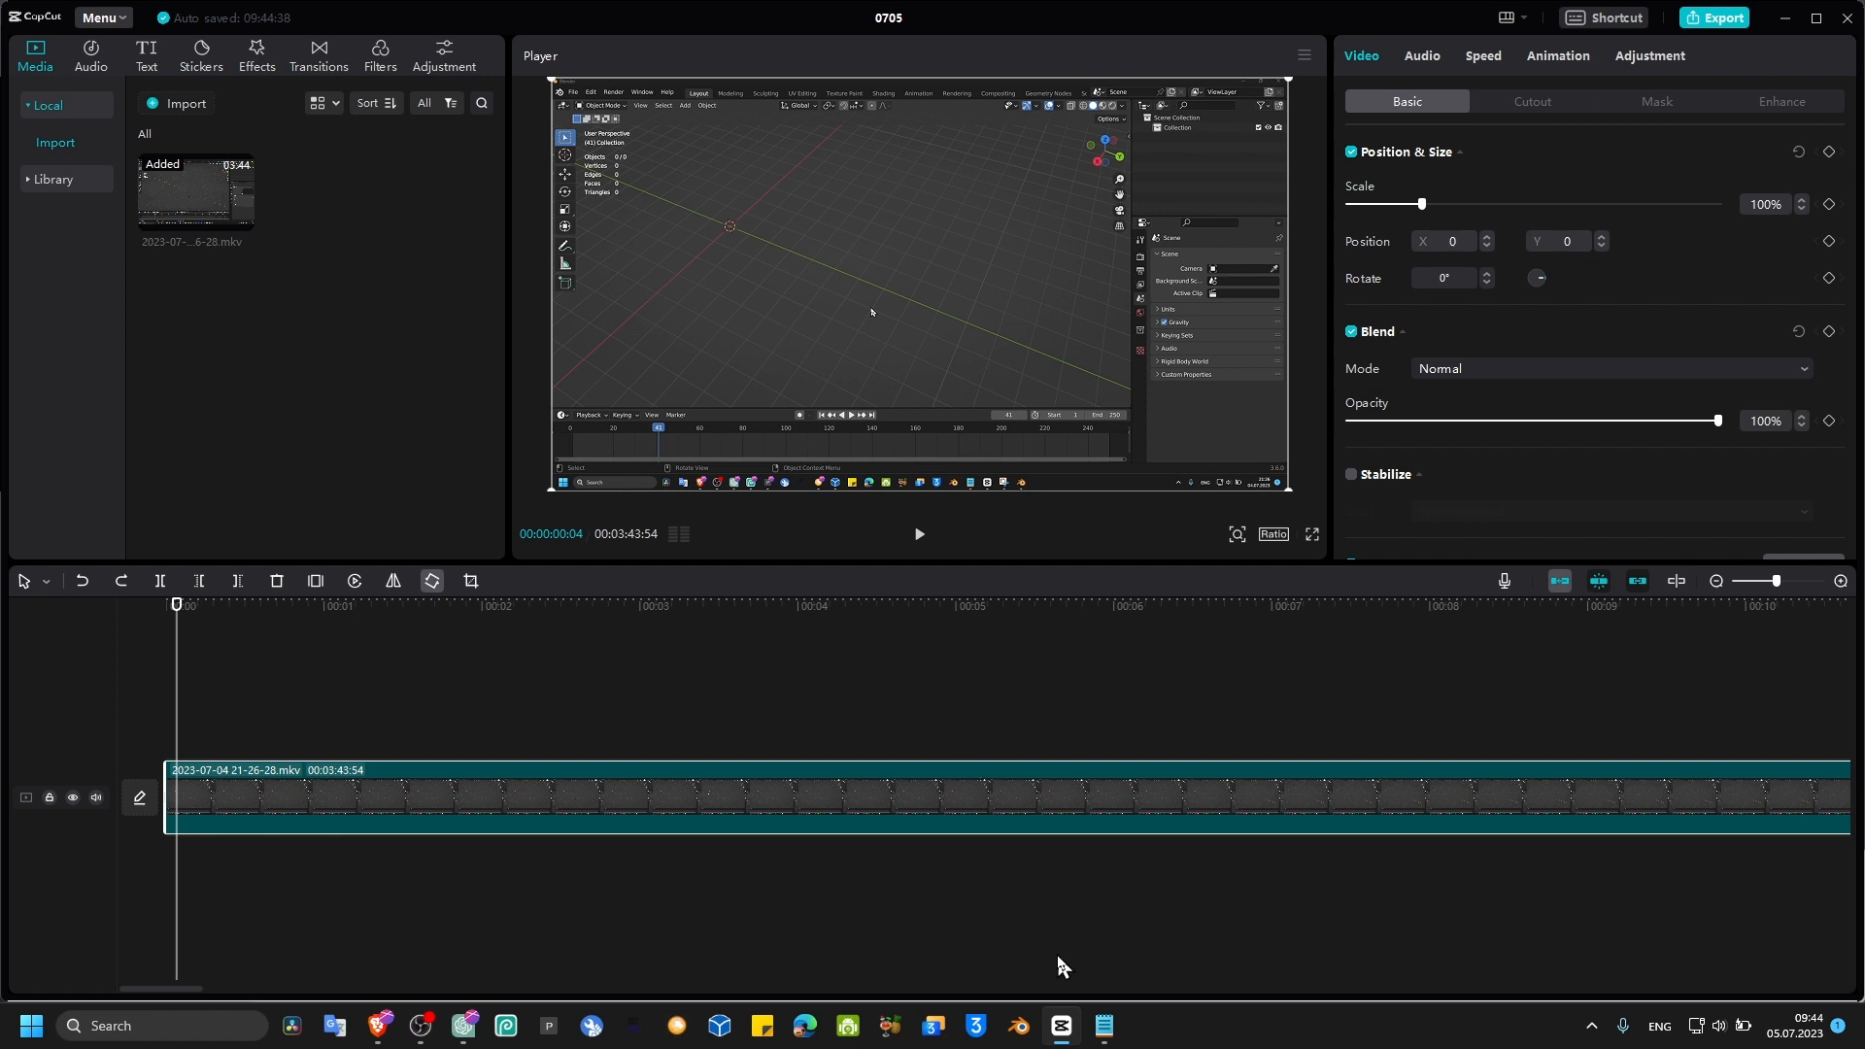
left_click(1104, 1026)
left_click(966, 589)
left_click_drag(948, 585, 1314, 585)
left_click(1390, 411)
left_click_drag(178, 607, 318, 649)
left_click(335, 794)
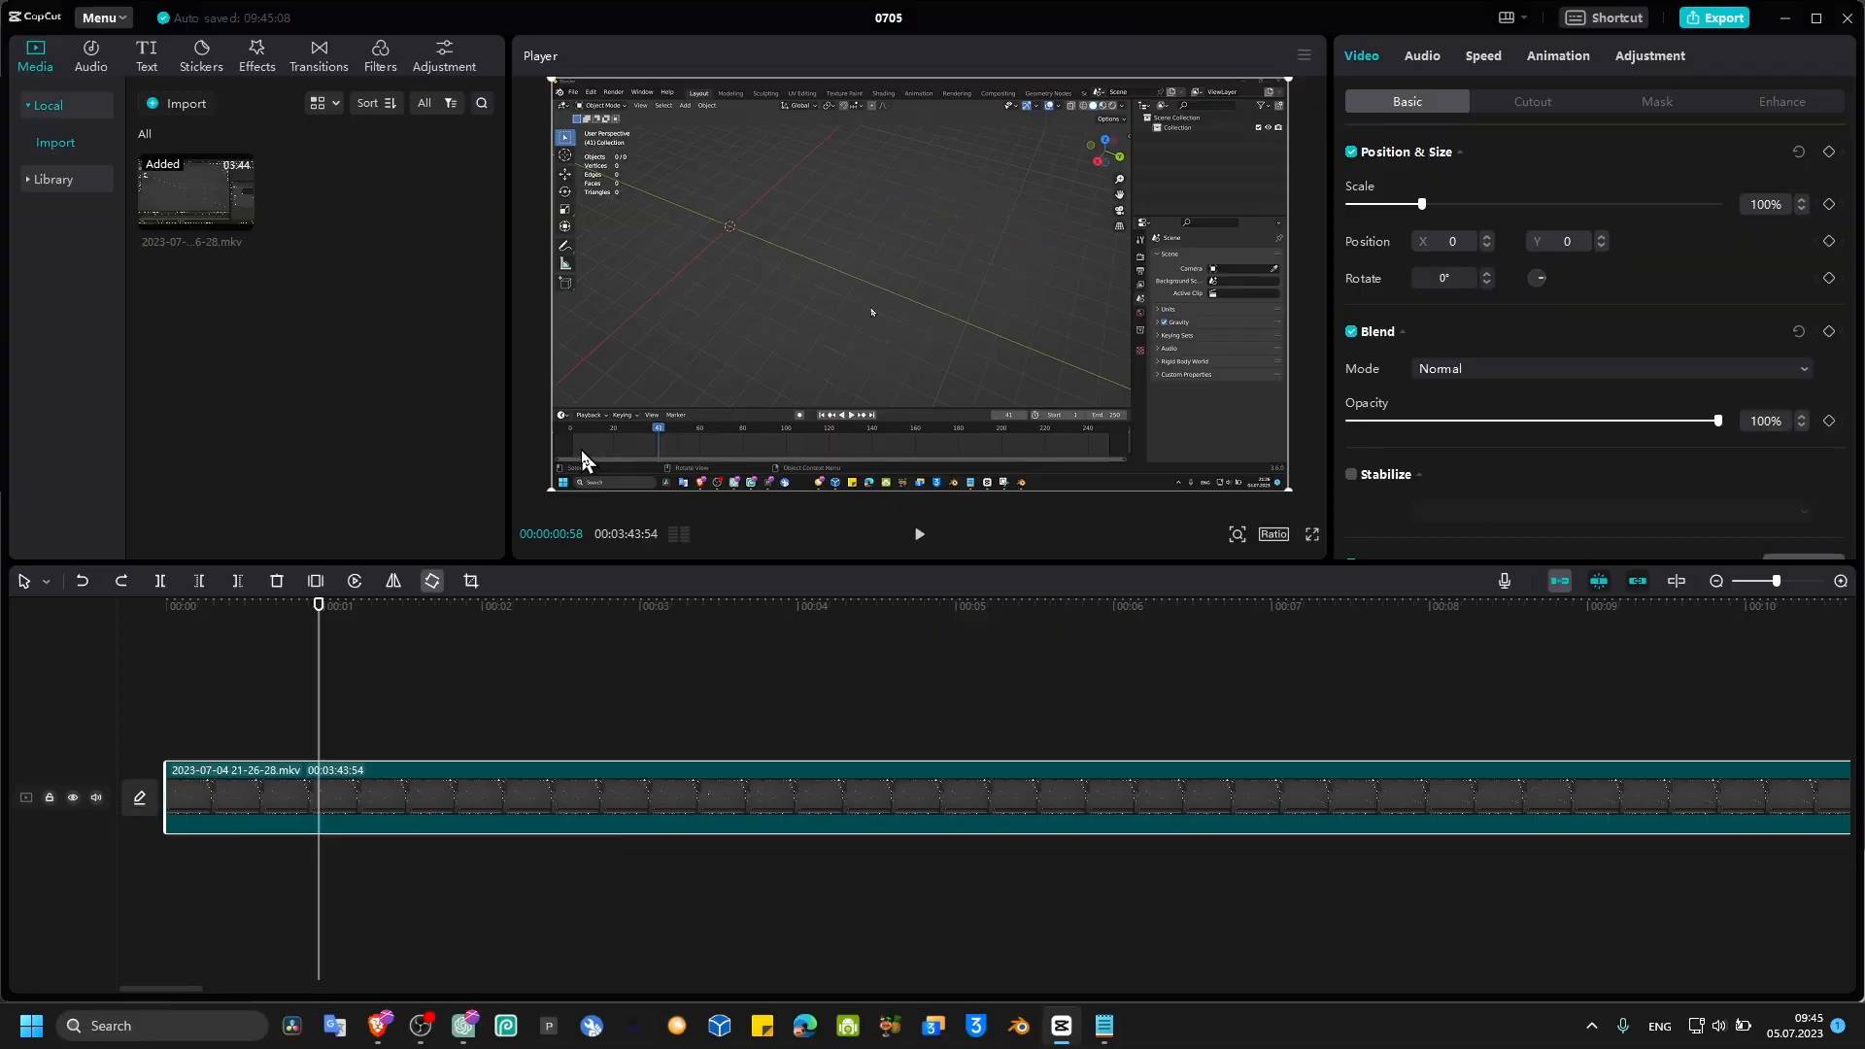
left_click_drag(318, 605, 173, 608)
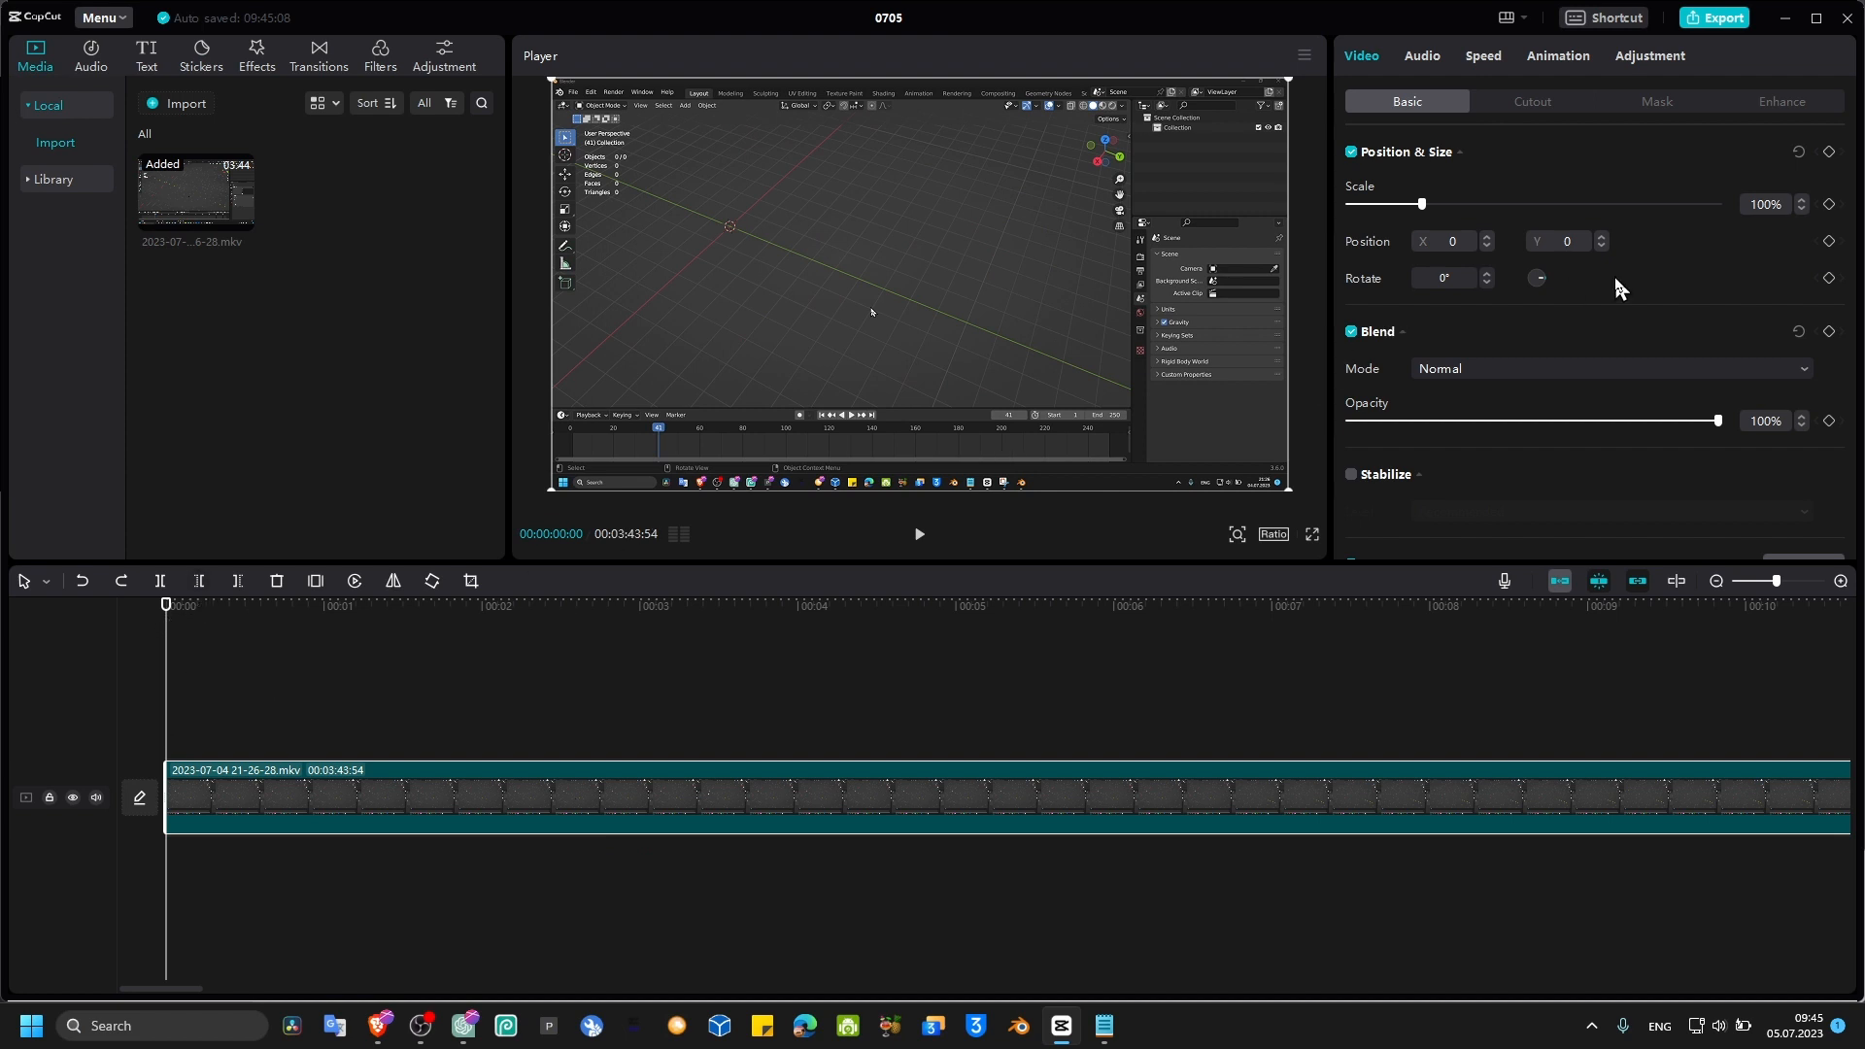
Step: Keyframe scale and position at the clip start, then zoom to 197% and pan the frame at about 1 second
left_click(1830, 205)
left_click(1828, 242)
left_click_drag(170, 615, 329, 624)
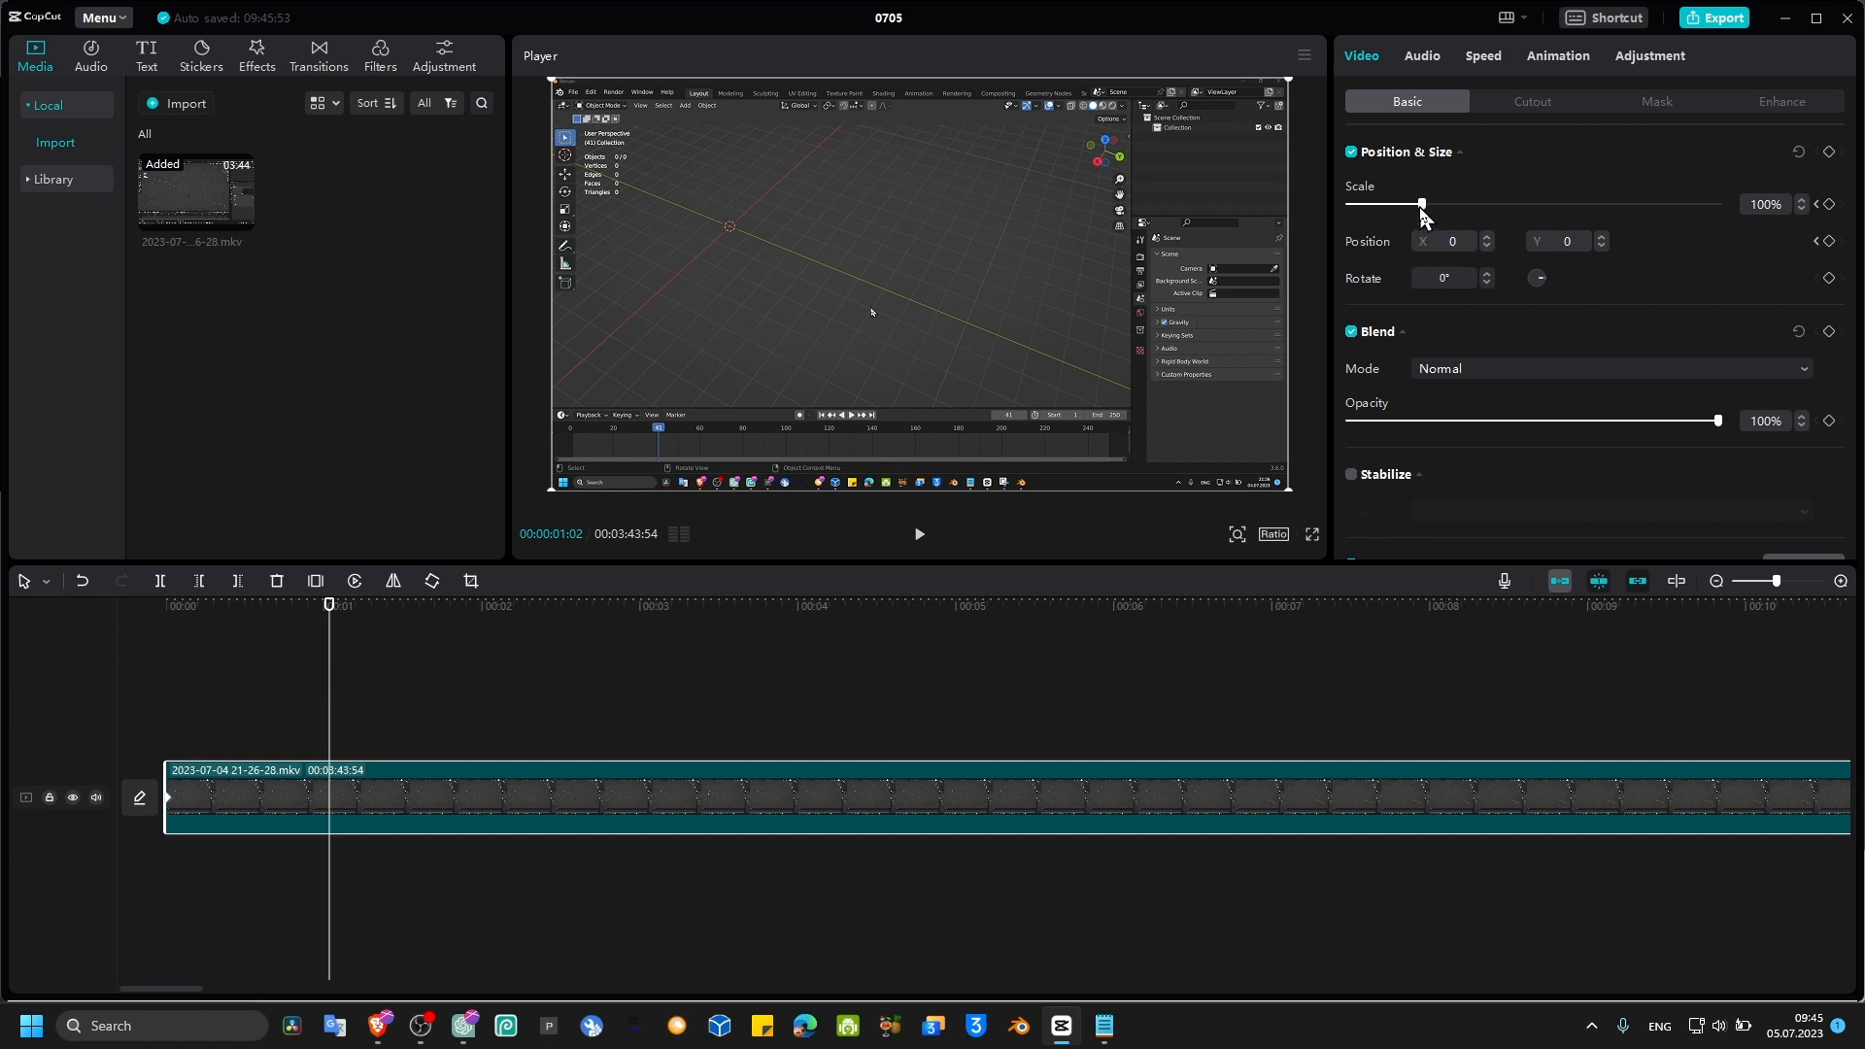
left_click_drag(1421, 206, 1493, 206)
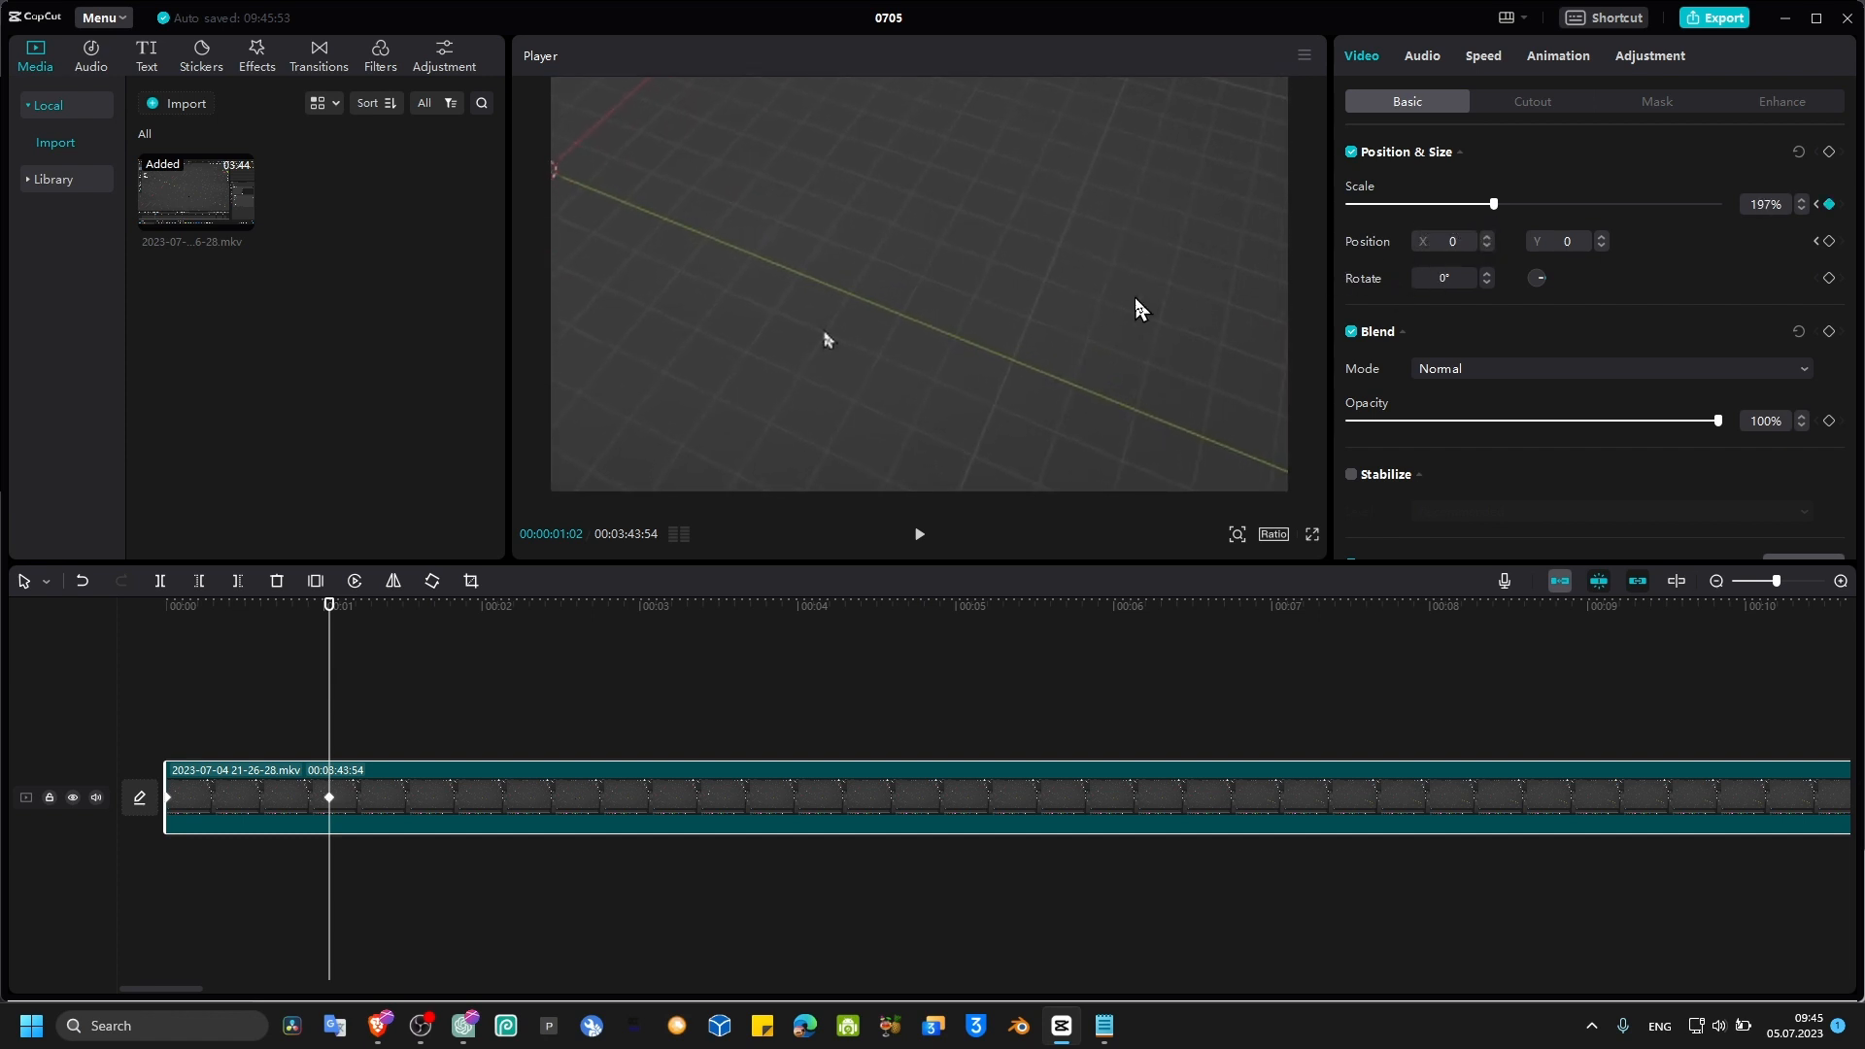
left_click_drag(1135, 297, 1074, 270)
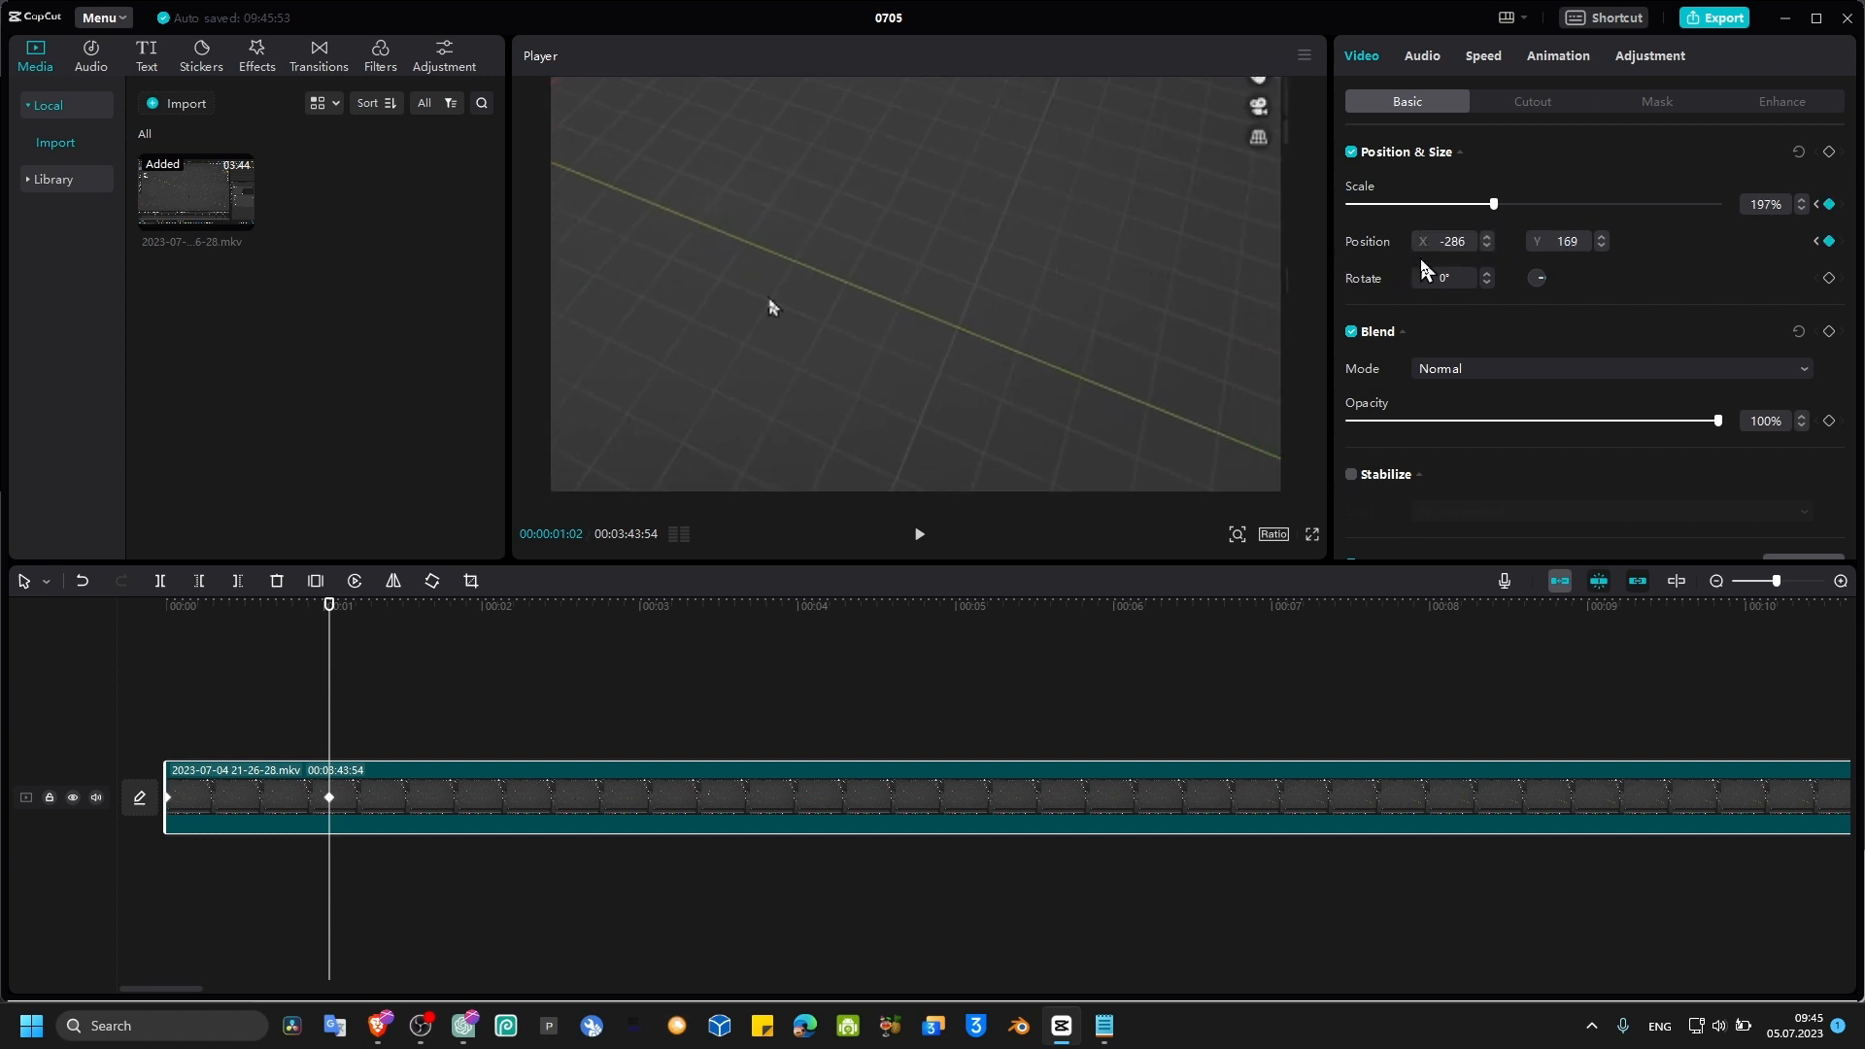
left_click(1487, 240)
left_click_drag(1166, 290, 791, 258)
mouse_move(929, 260)
left_mouse_down()
mouse_move(947, 242)
mouse_move(956, 277)
mouse_move(707, 278)
mouse_move(960, 260)
left_mouse_up()
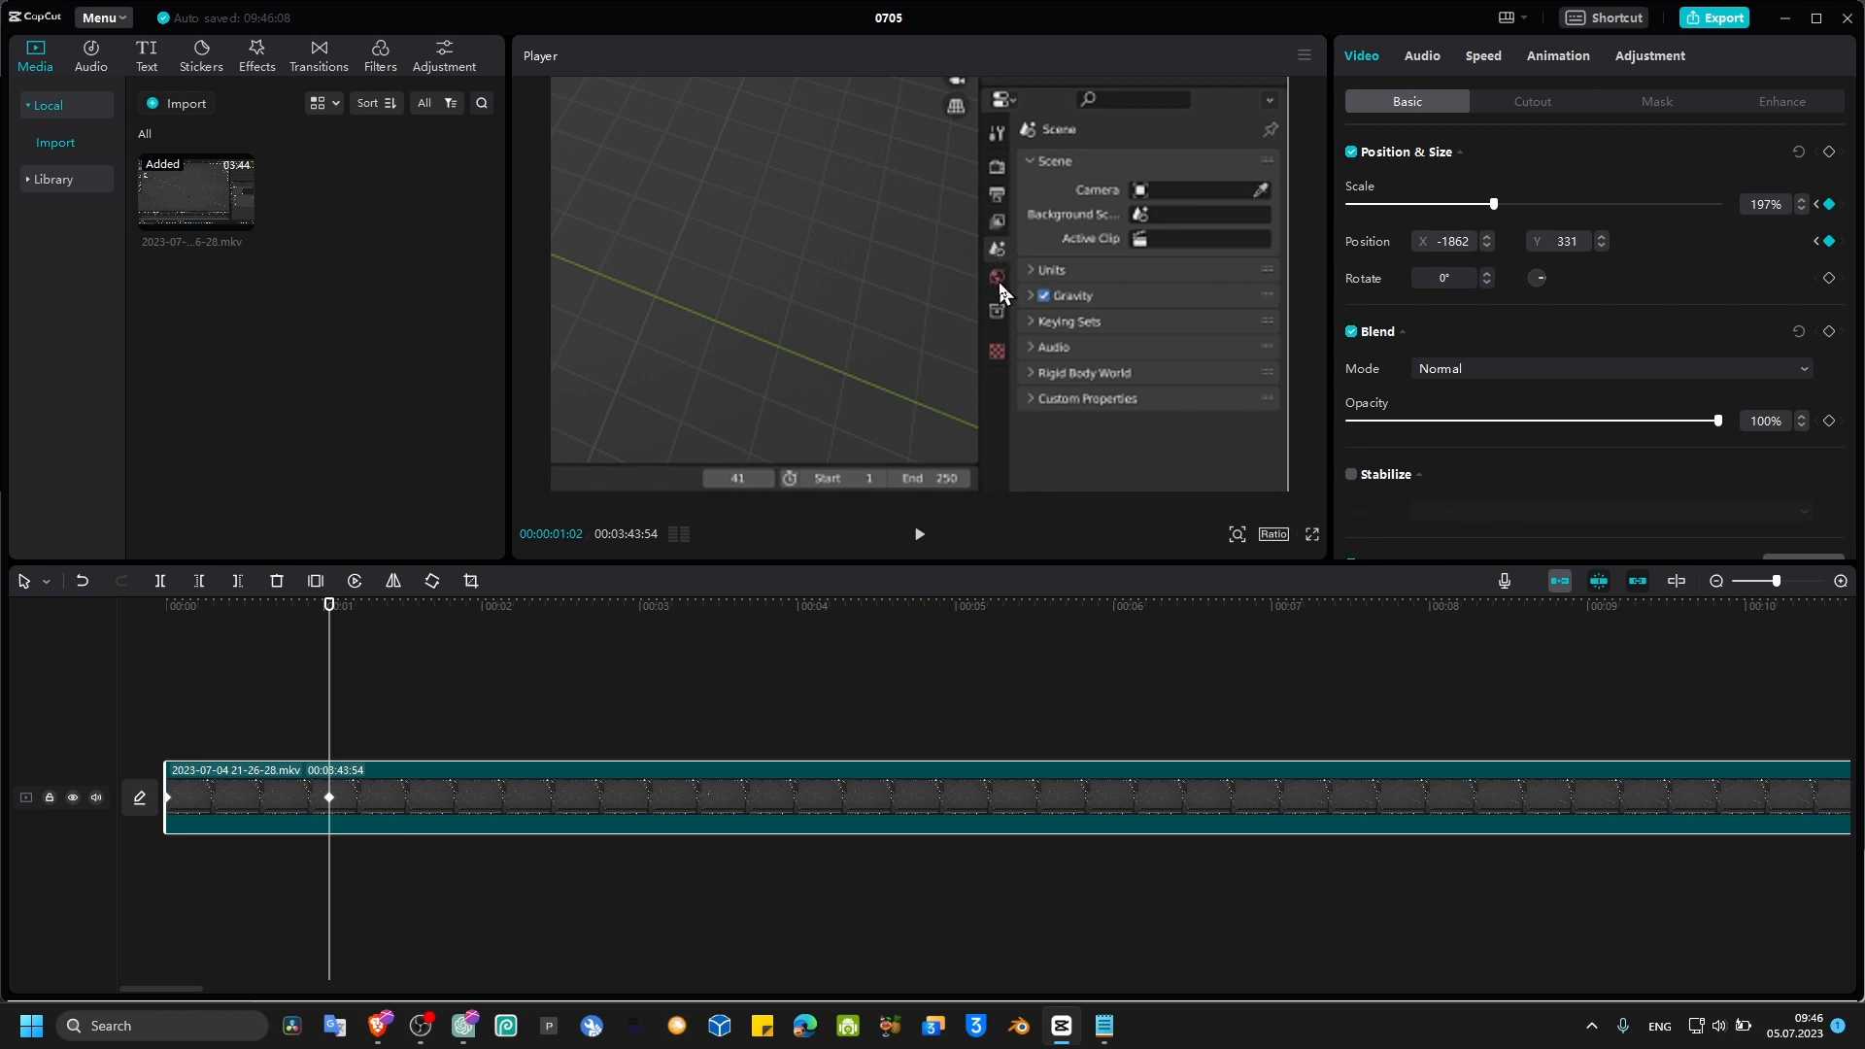
Step: Play the zoom from the clip start and scrub back through it
left_click_drag(331, 624, 166, 619)
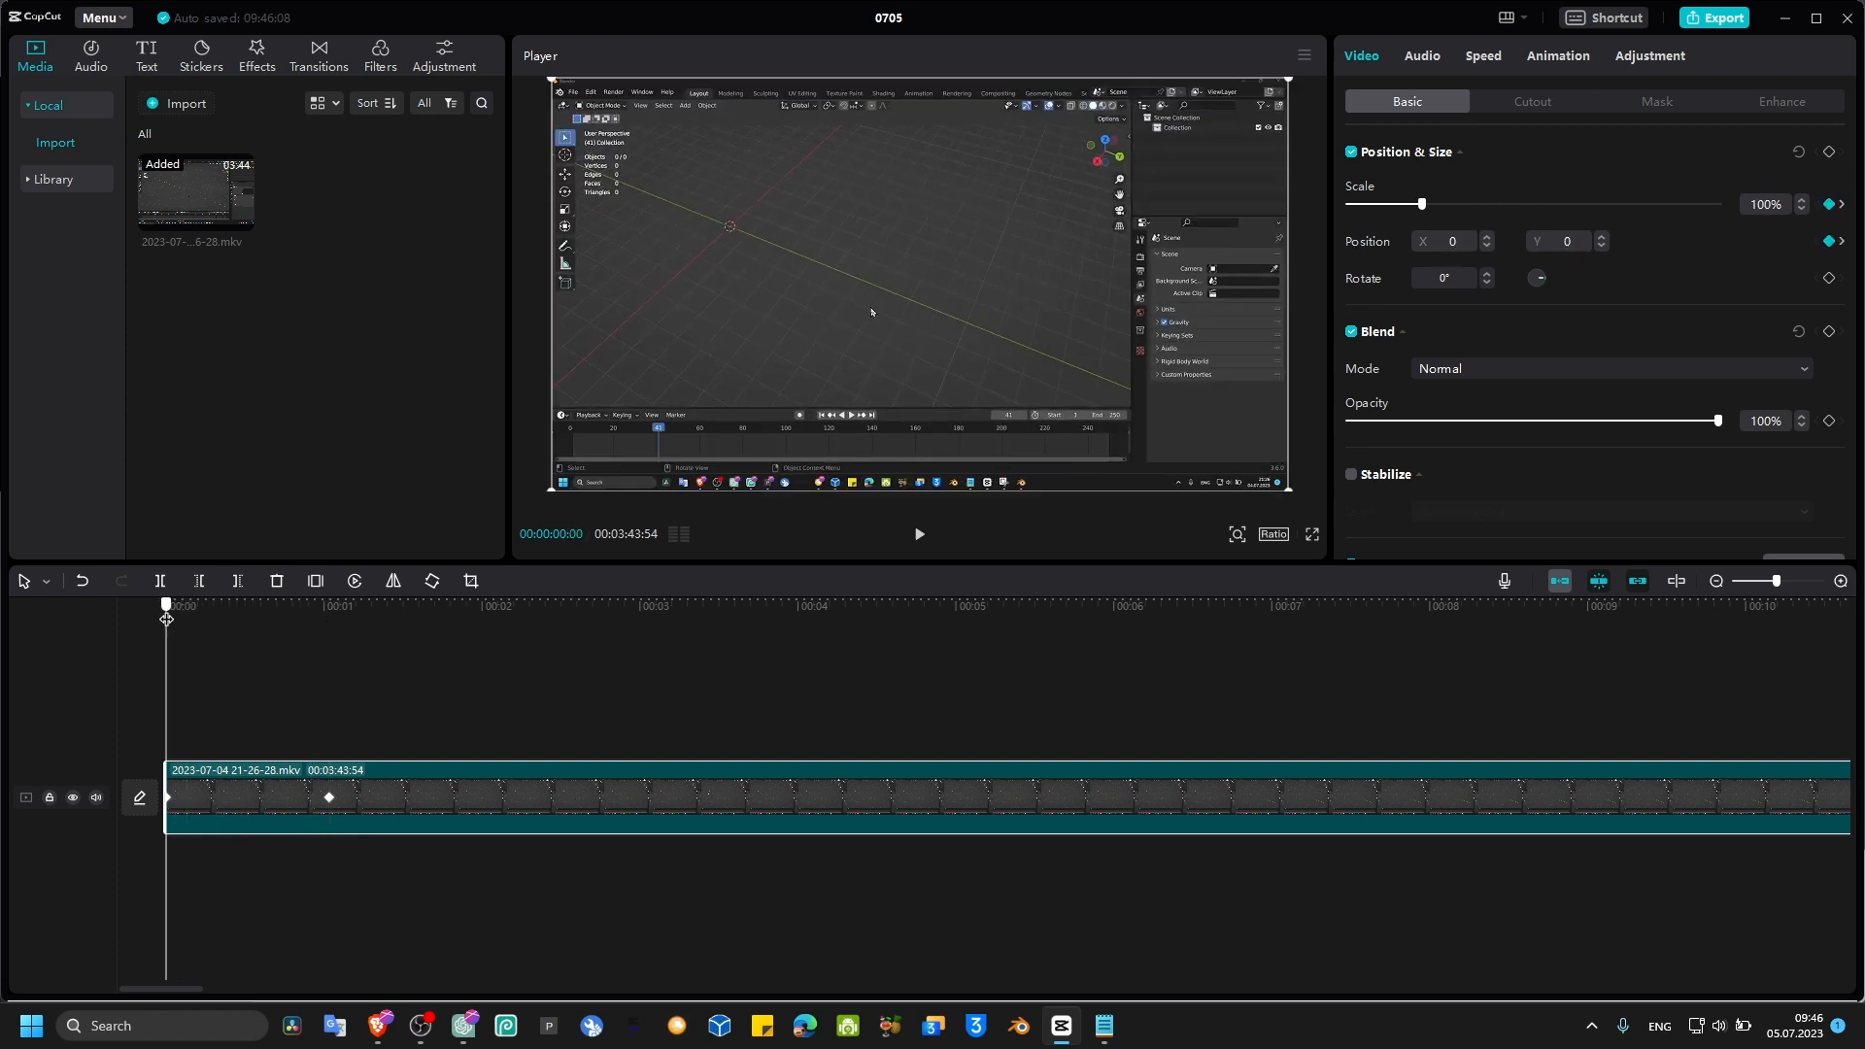
key("space")
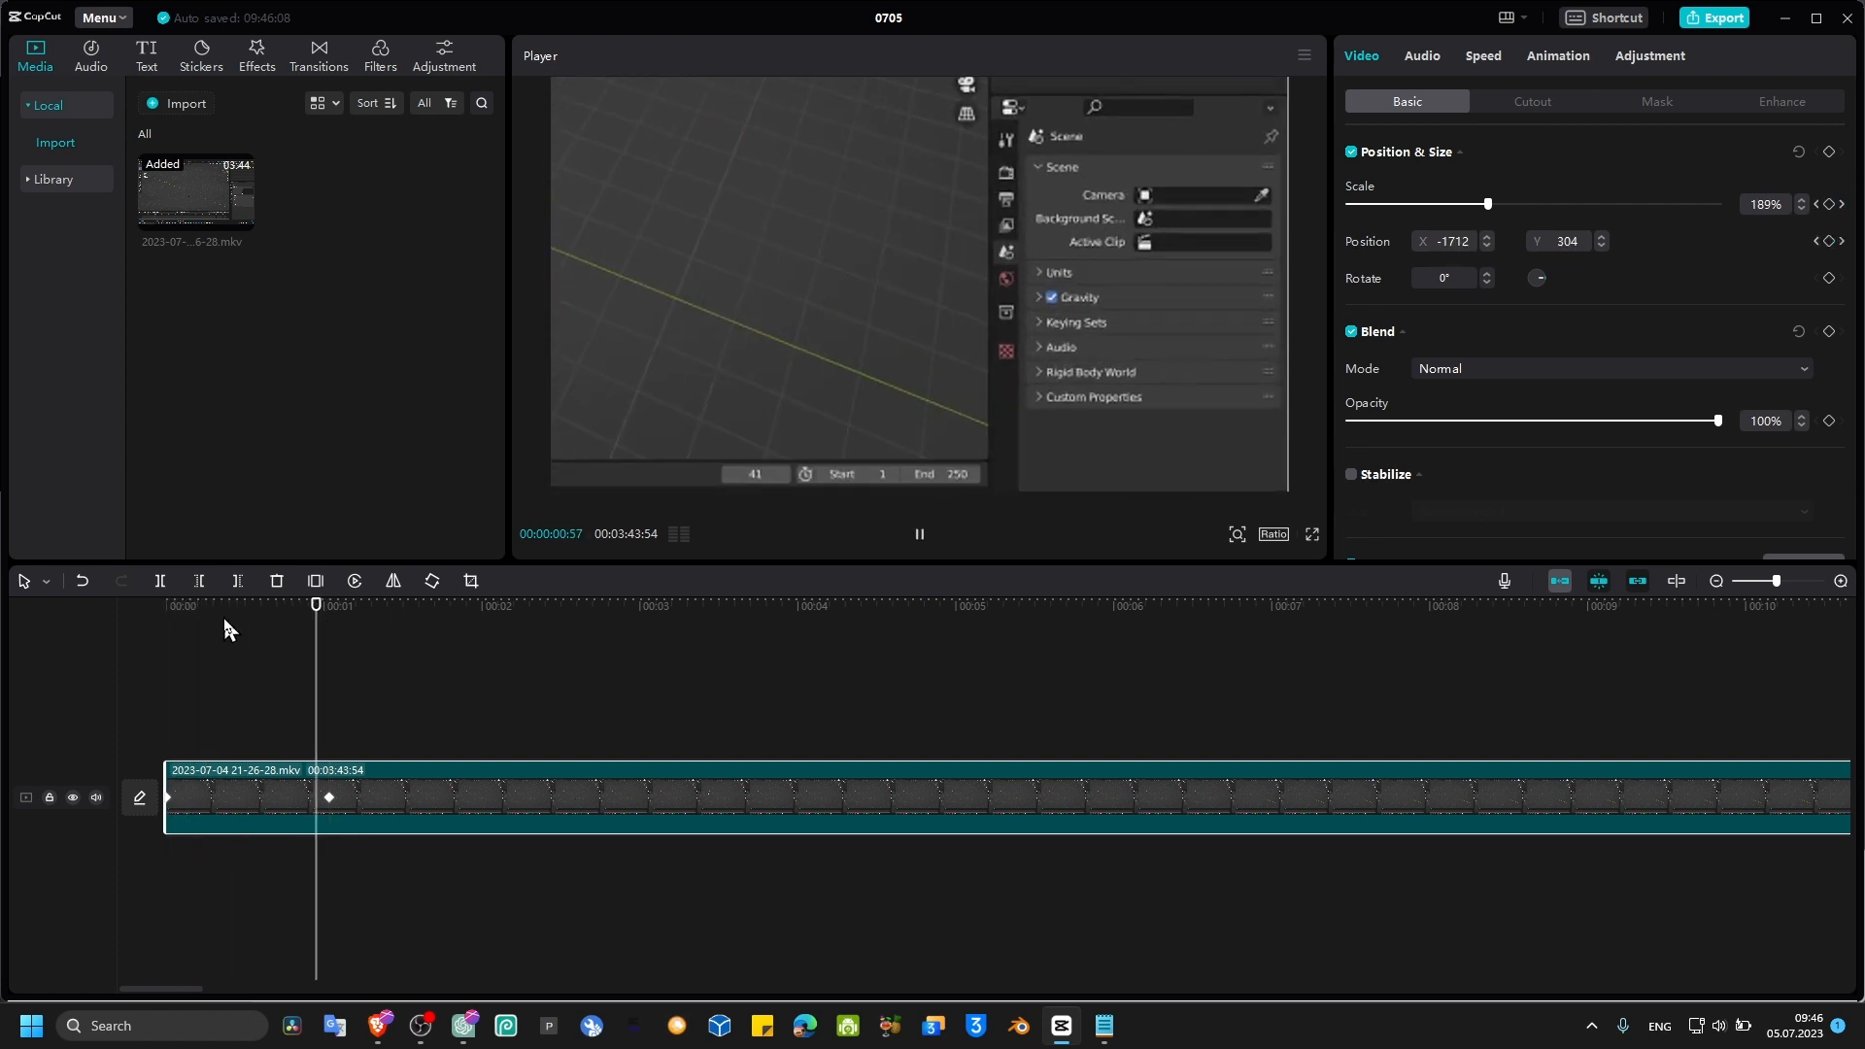
left_click(383, 630)
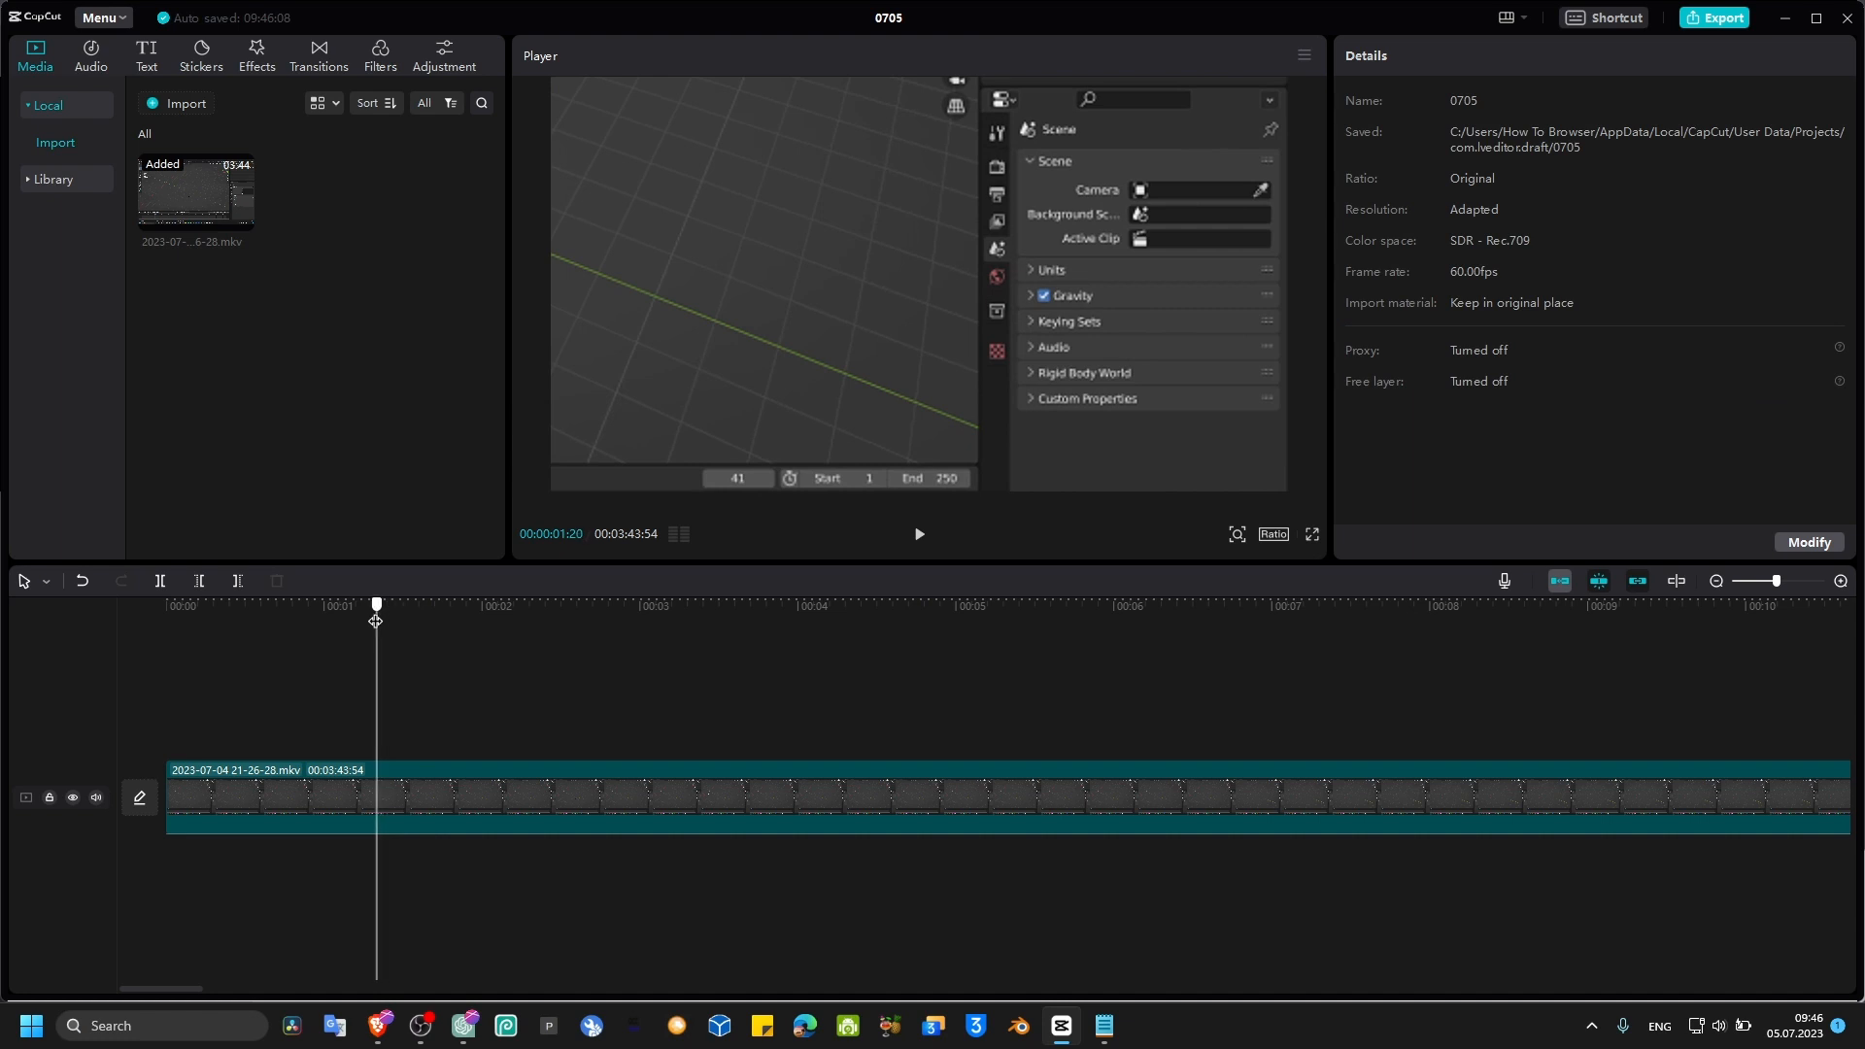
left_click_drag(377, 619, 299, 702)
left_click(320, 787)
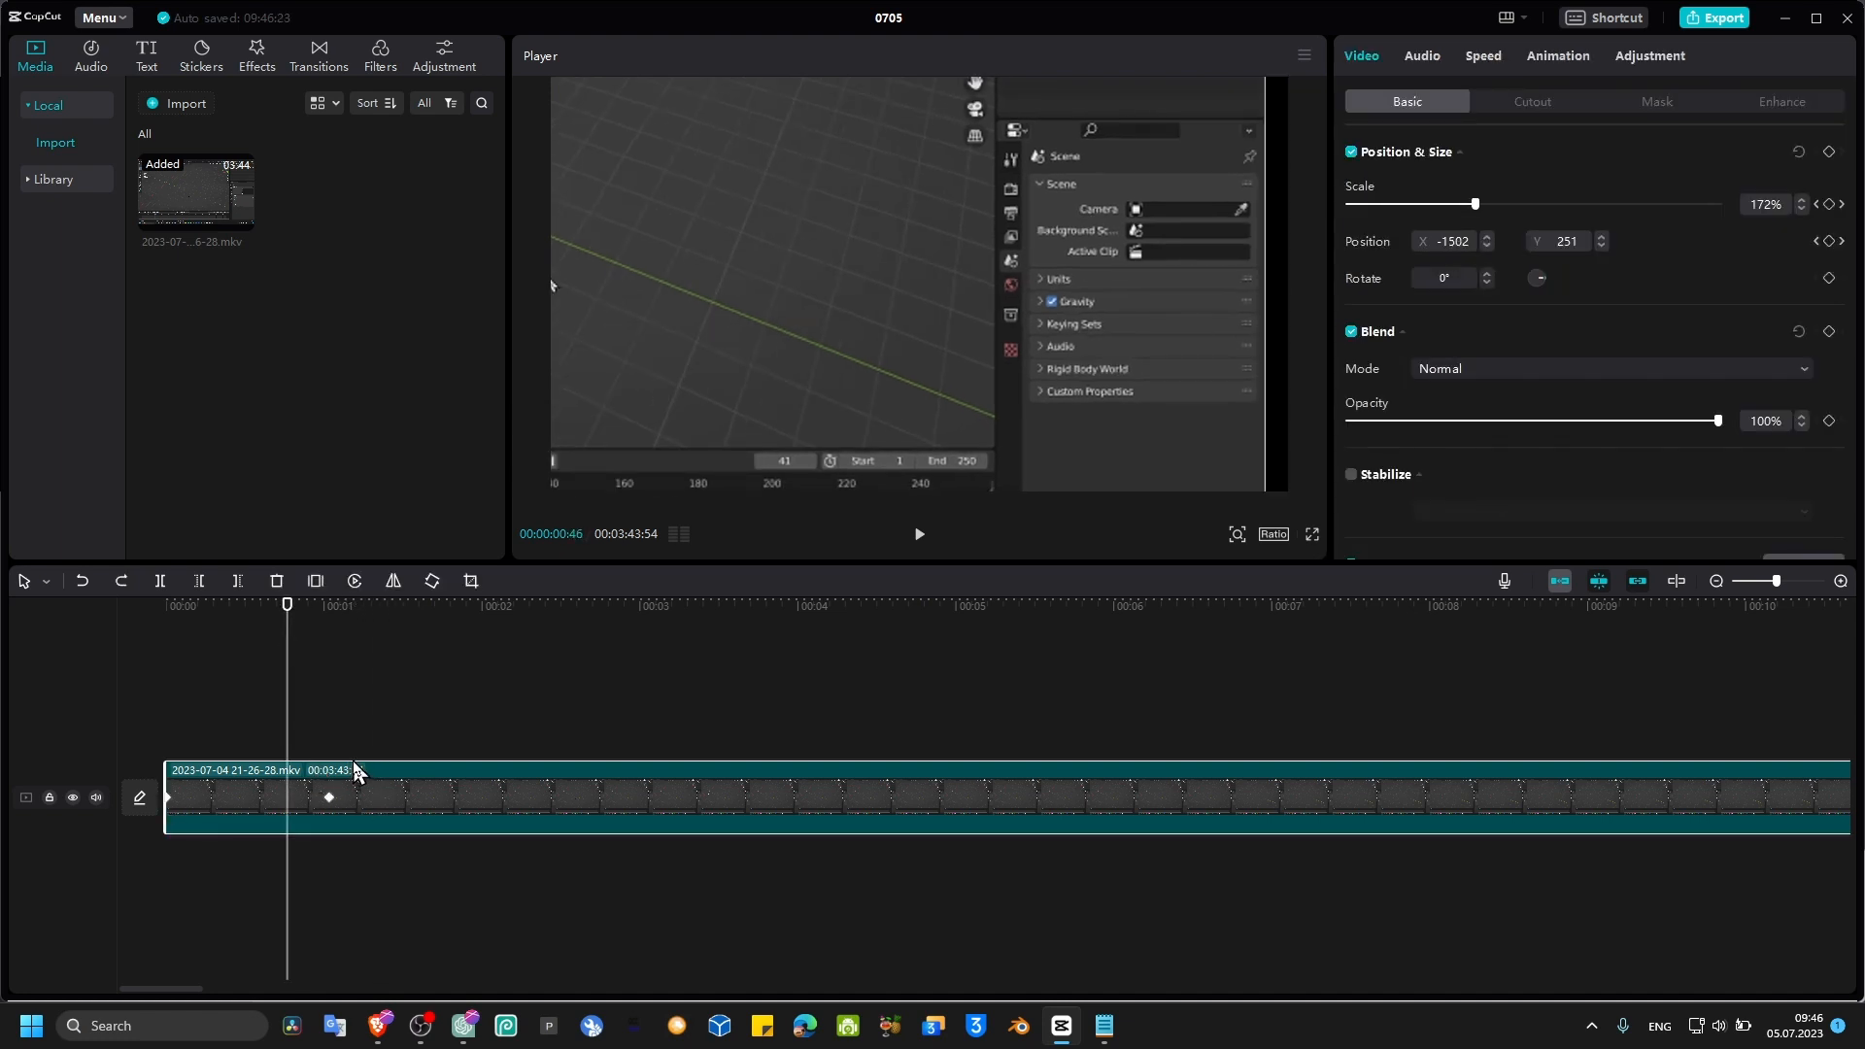
Step: Undo the last four changes
key("ctrl+z")
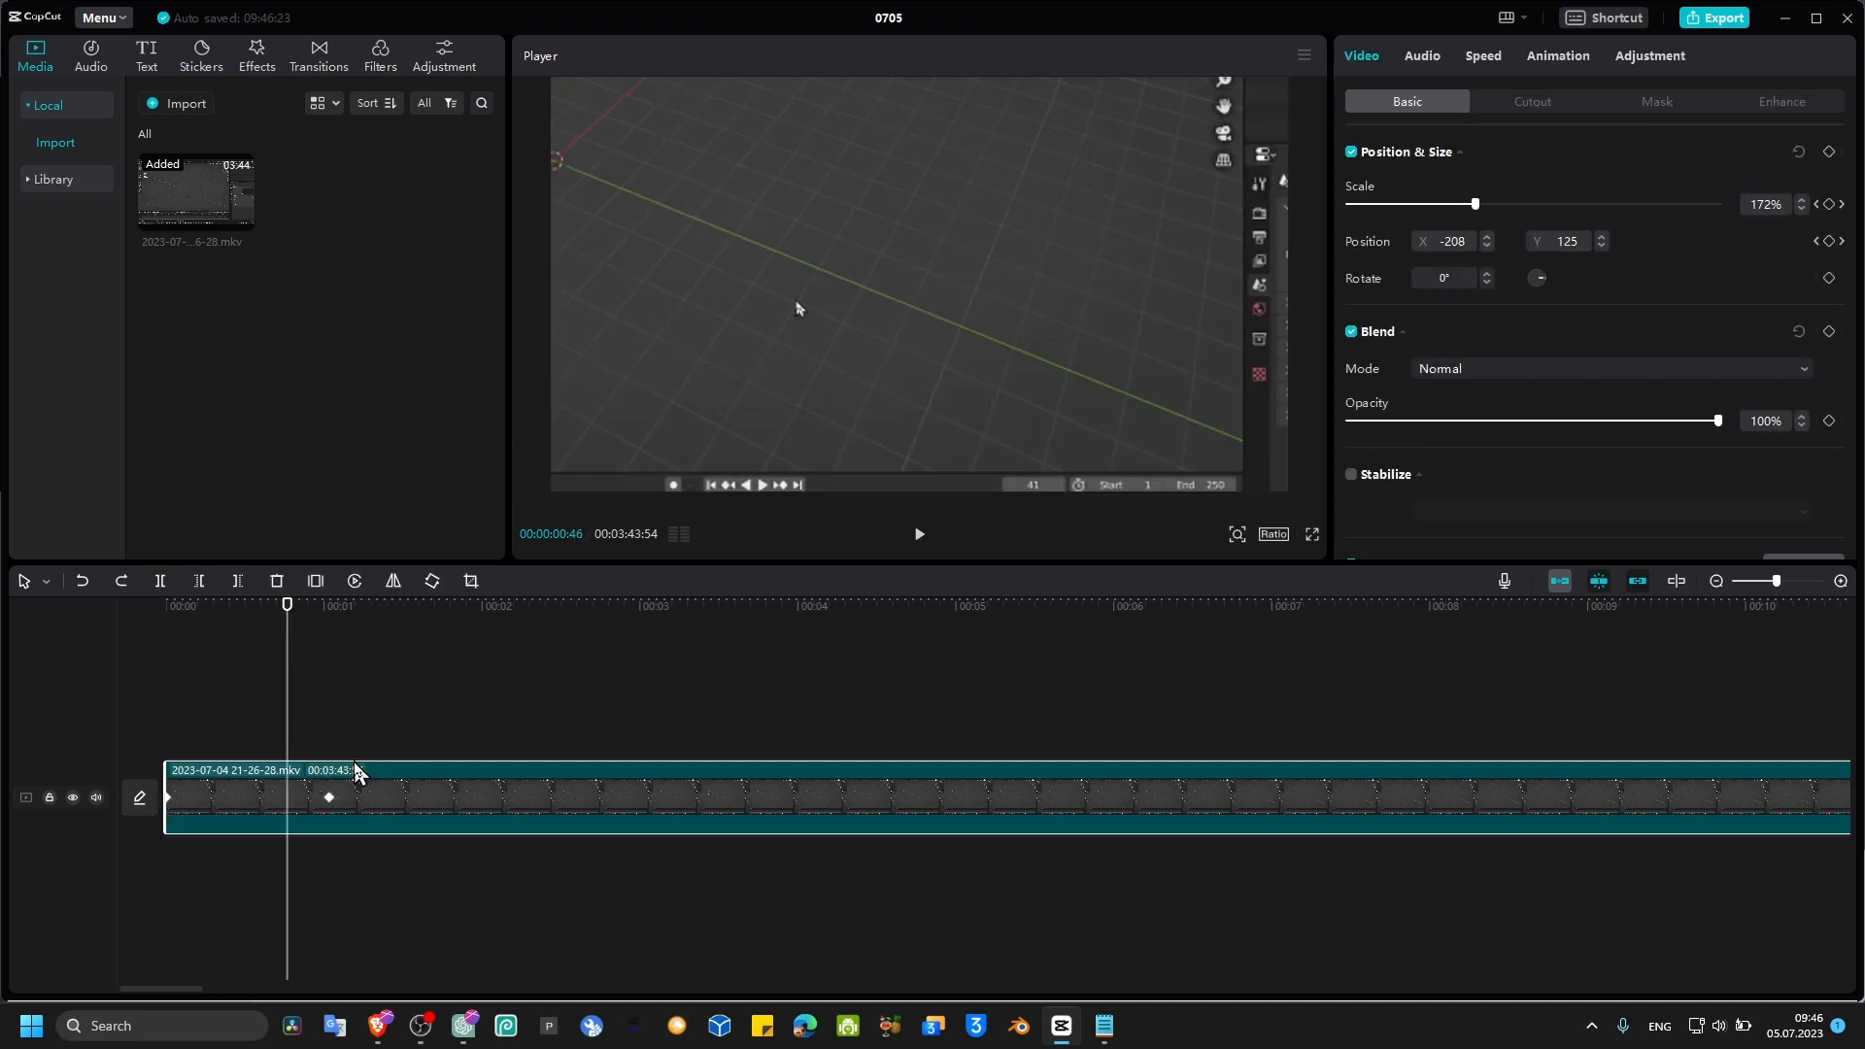
key("ctrl+z")
key("ctrl+z")
key("ctrl+z")
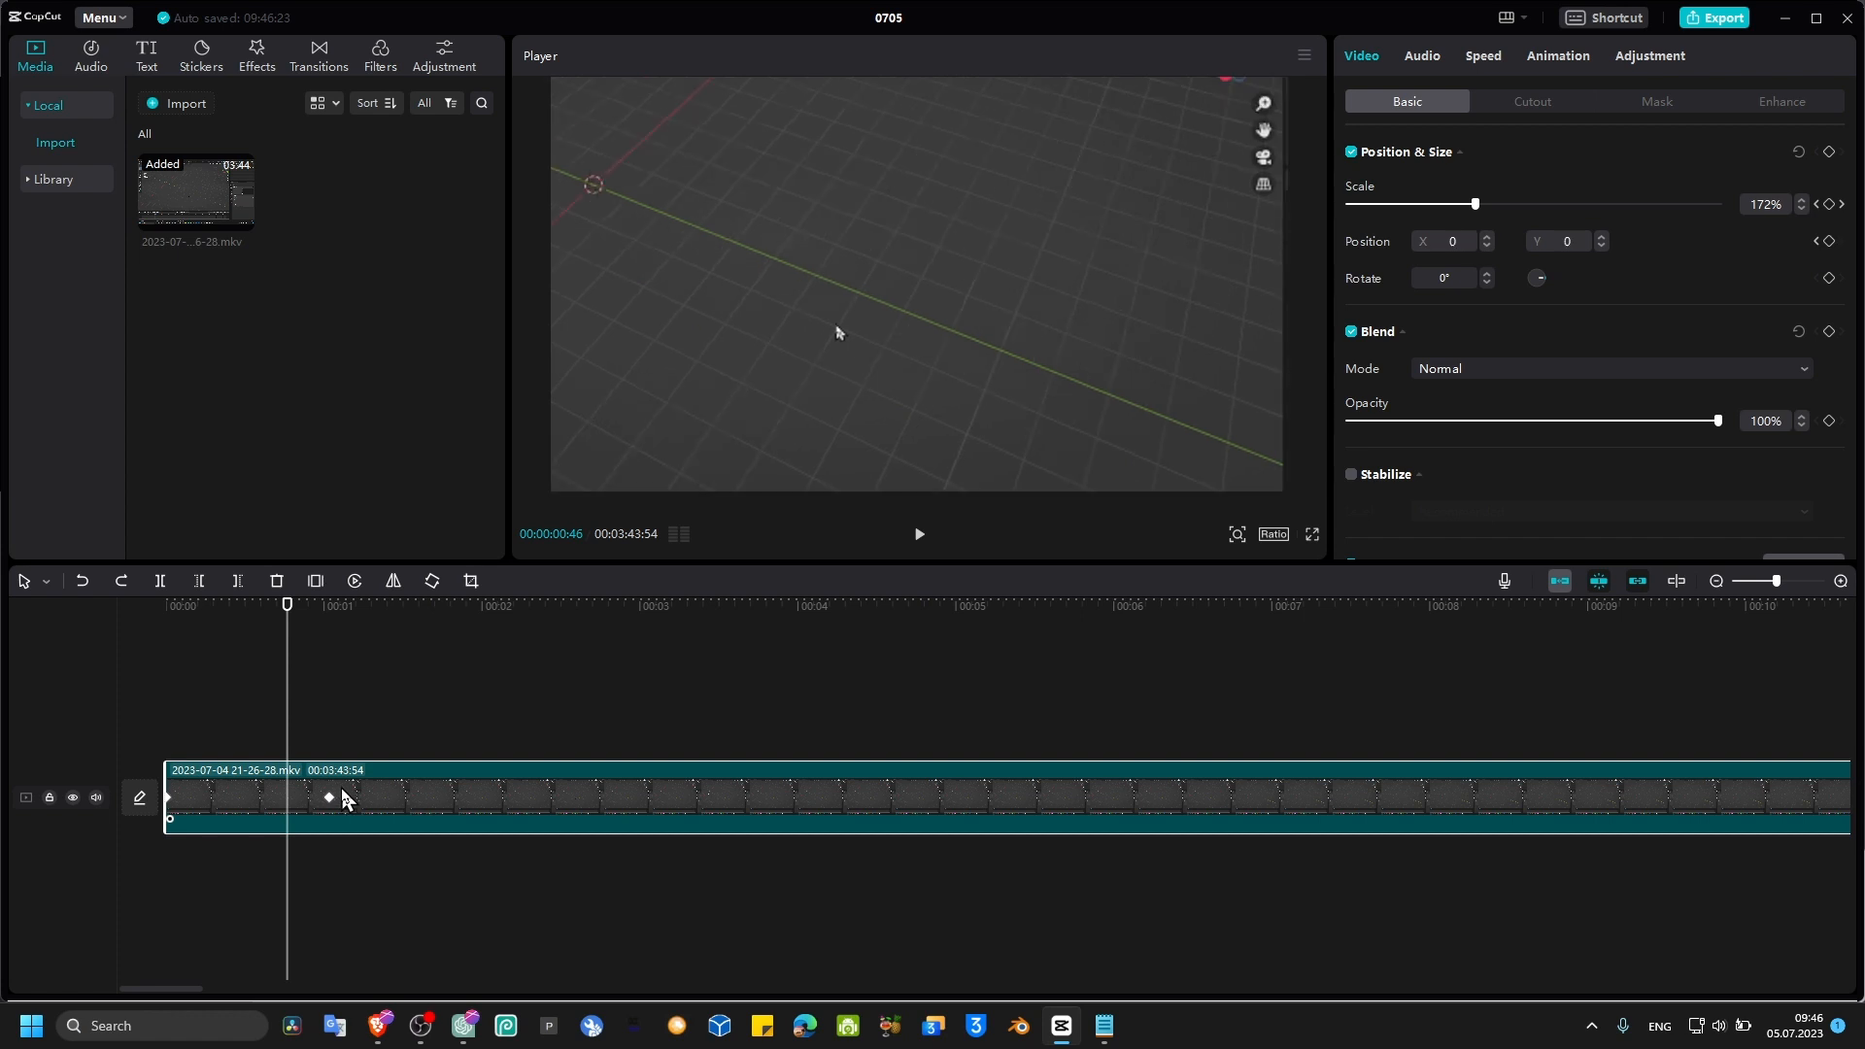
Step: Zoom the clip to 239% and pan the frame toward its upper right at about 0.5 seconds
left_click_drag(293, 662, 236, 650)
left_click_drag(1421, 203, 1524, 204)
left_click_drag(1062, 279, 865, 202)
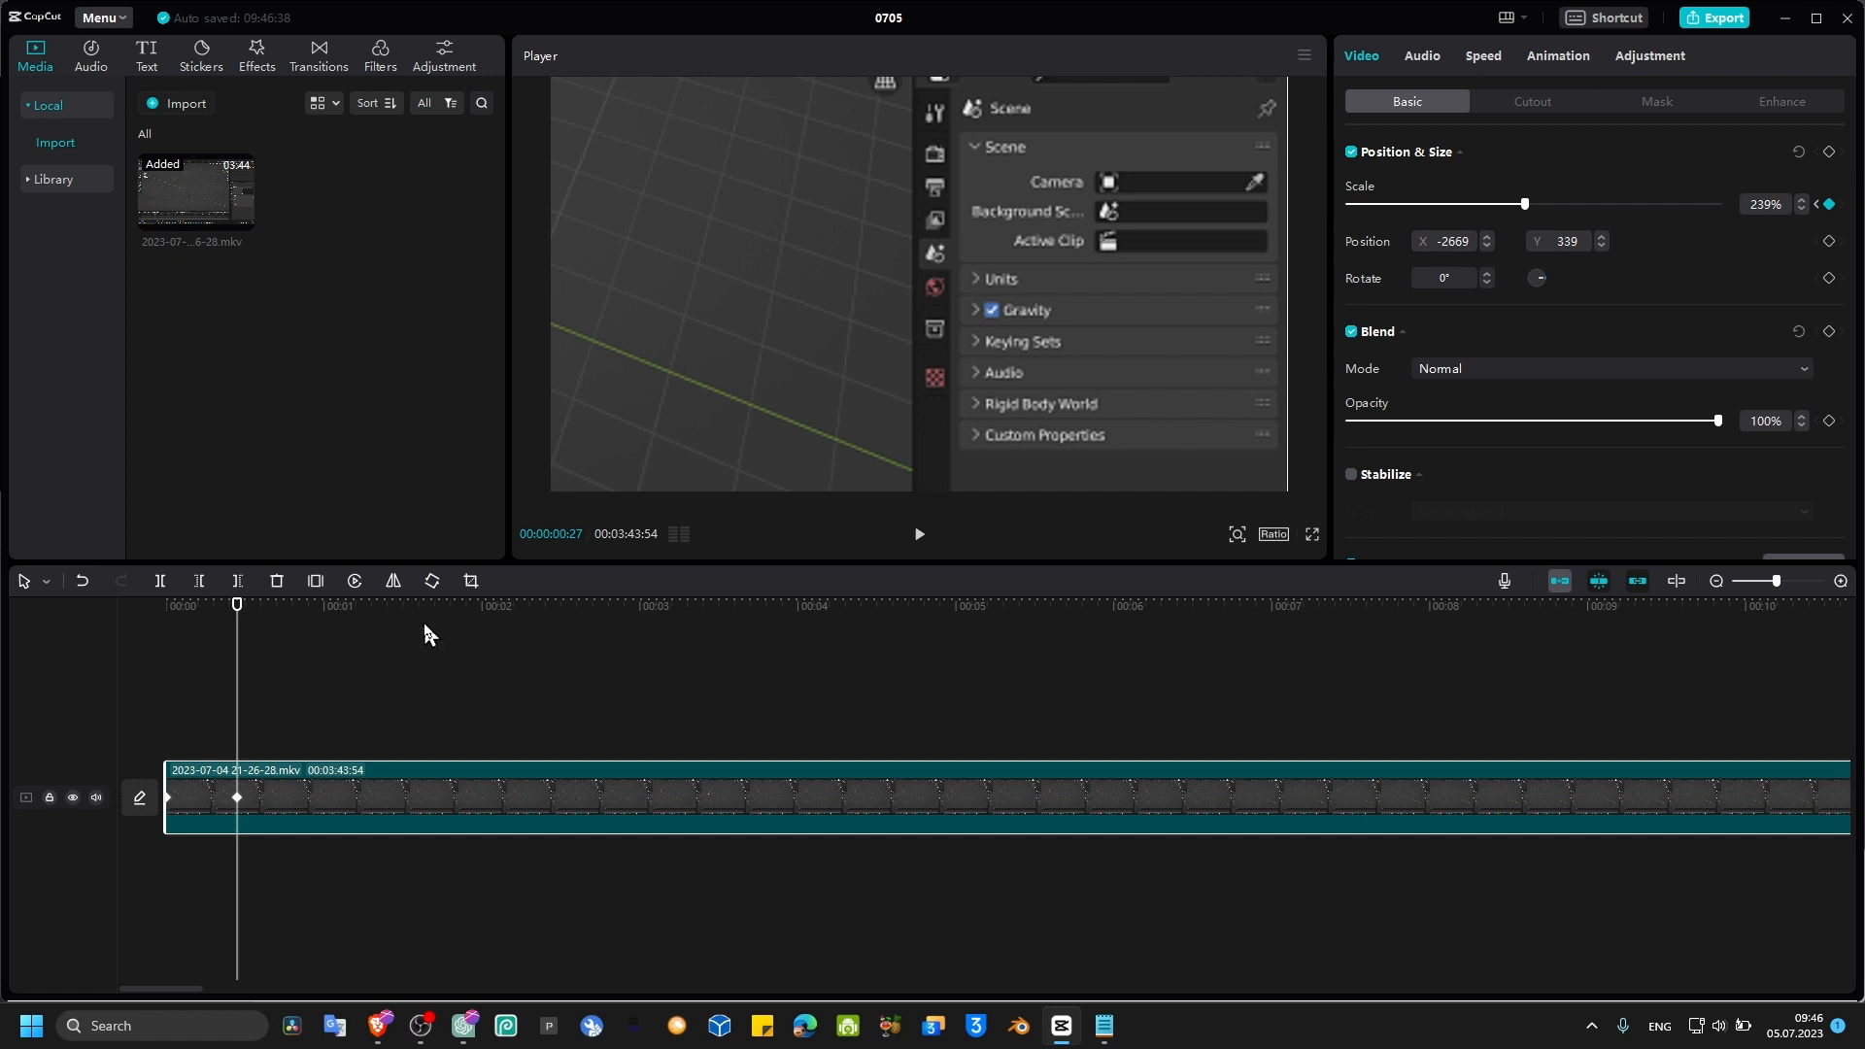
left_click_drag(486, 627, 167, 652)
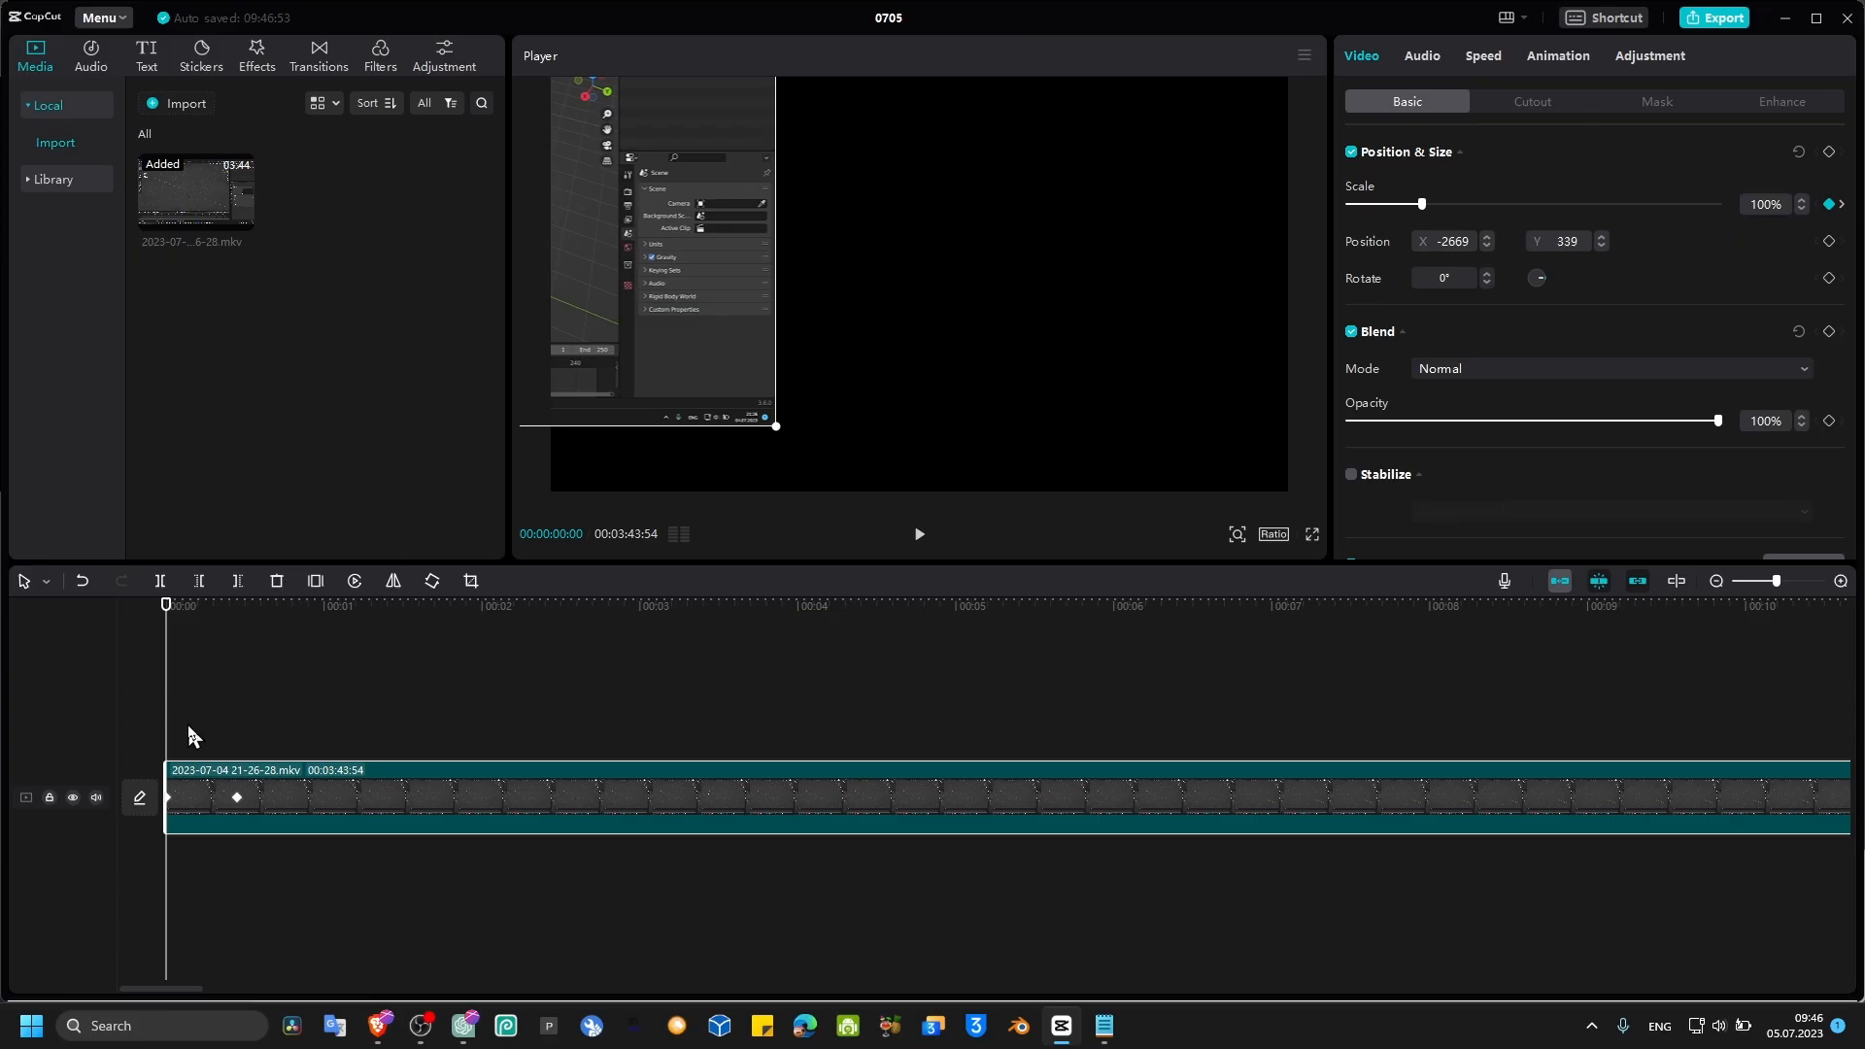
Step: Undo the last three changes
key("ctrl+z")
key("ctrl+z")
key("ctrl+z")
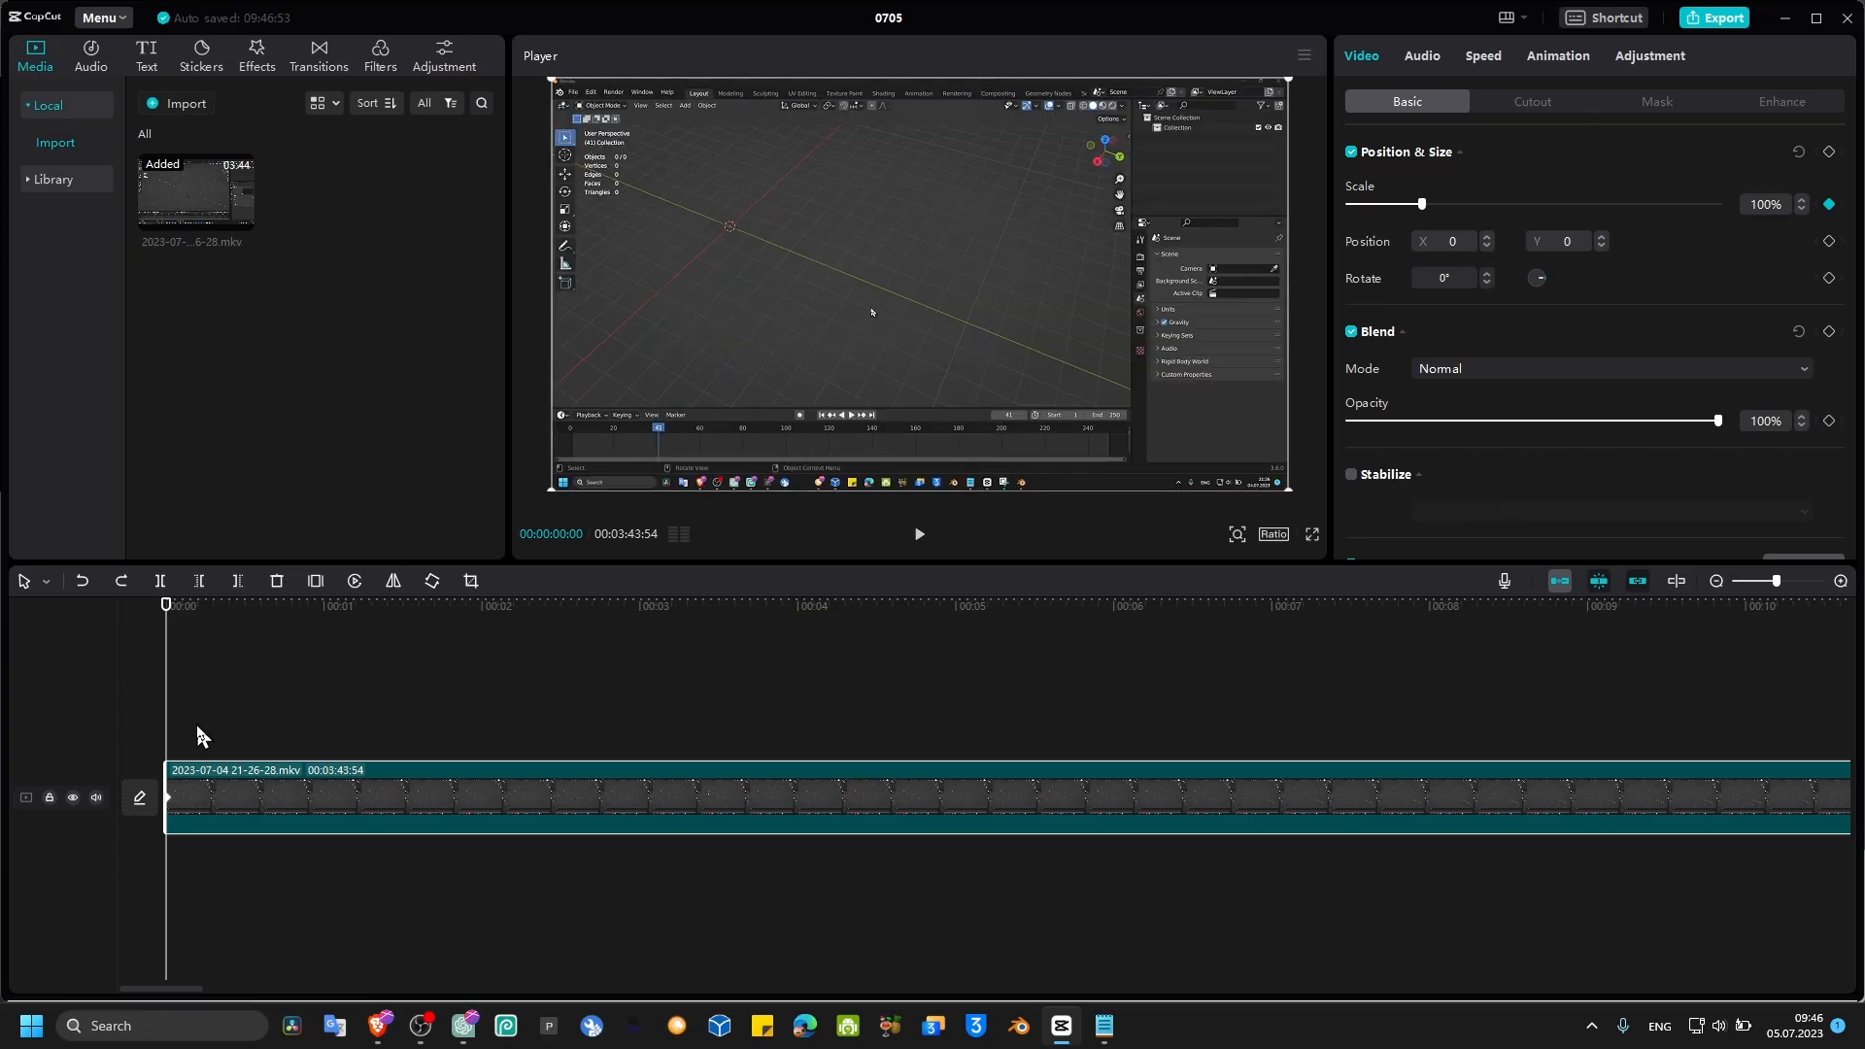
Step: Keyframe the position at the clip start, then at about 0.5 seconds zoom to 184% and pan to X -1613, Y 255
left_click(1829, 241)
left_click_drag(166, 605, 240, 624)
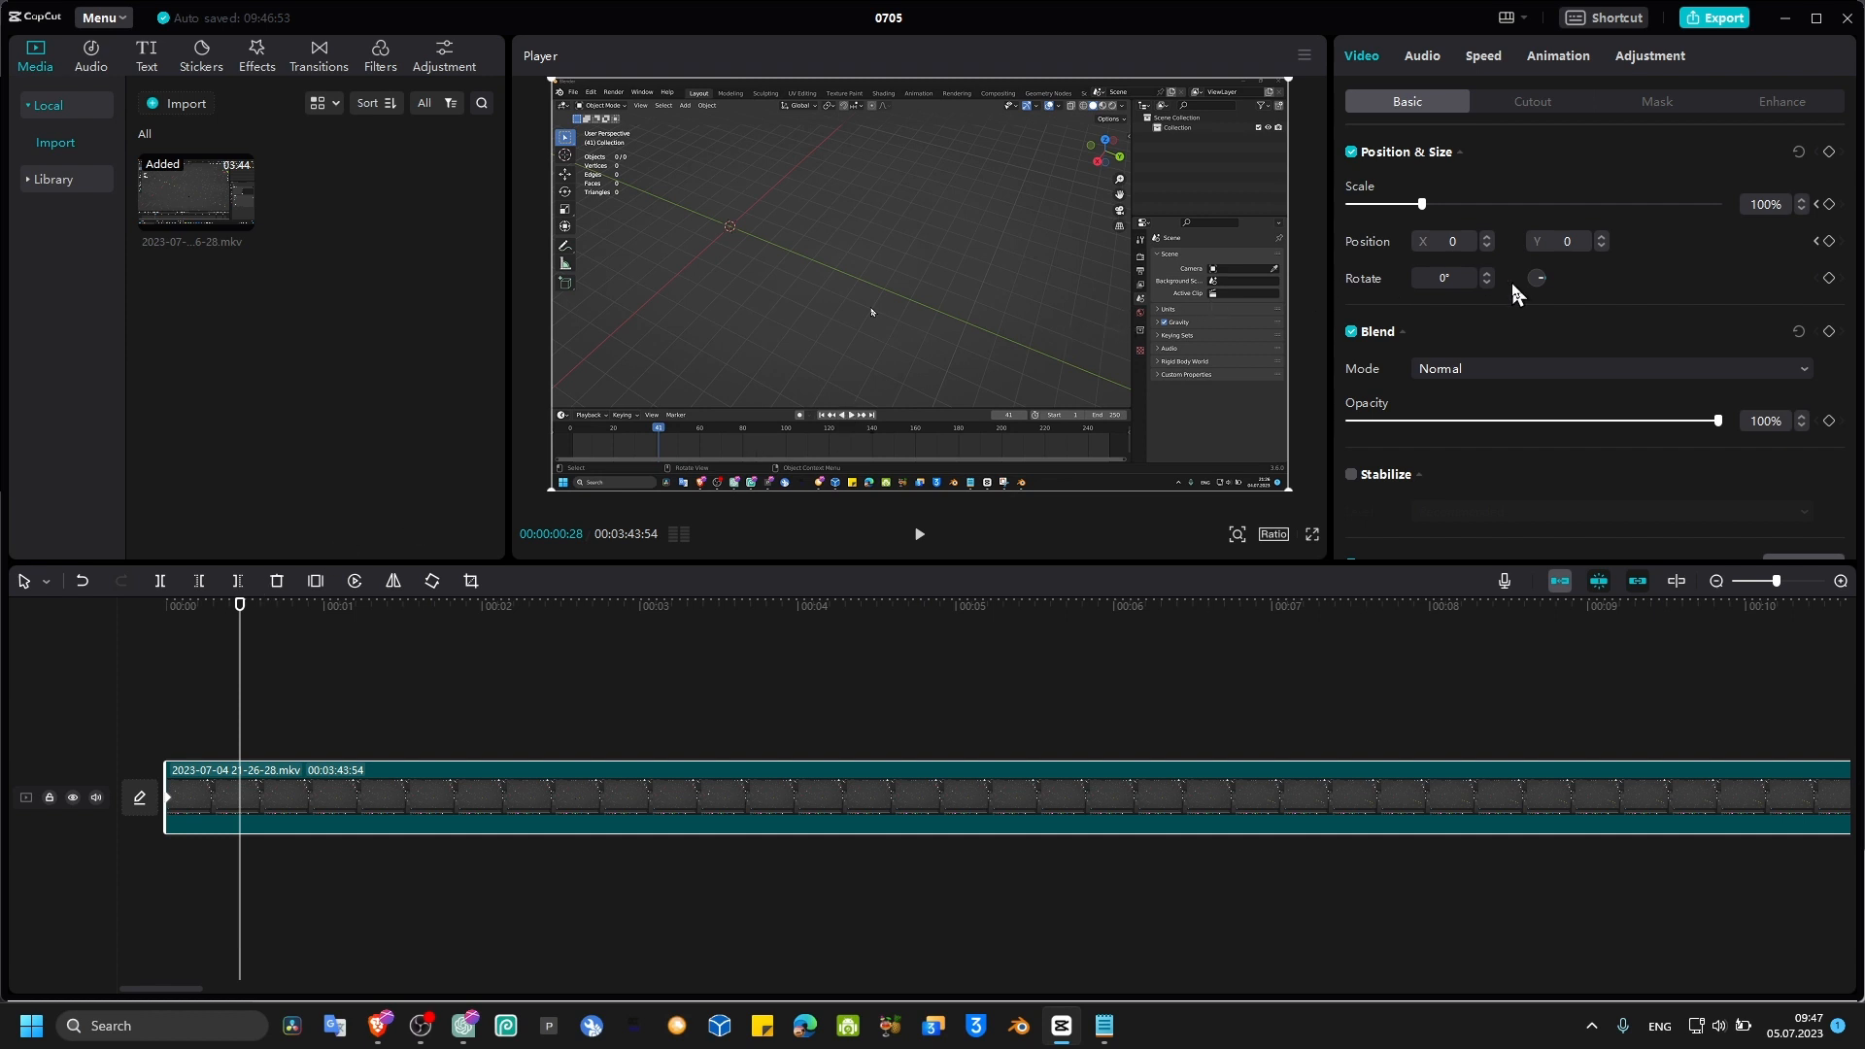
left_click_drag(1422, 204, 1484, 204)
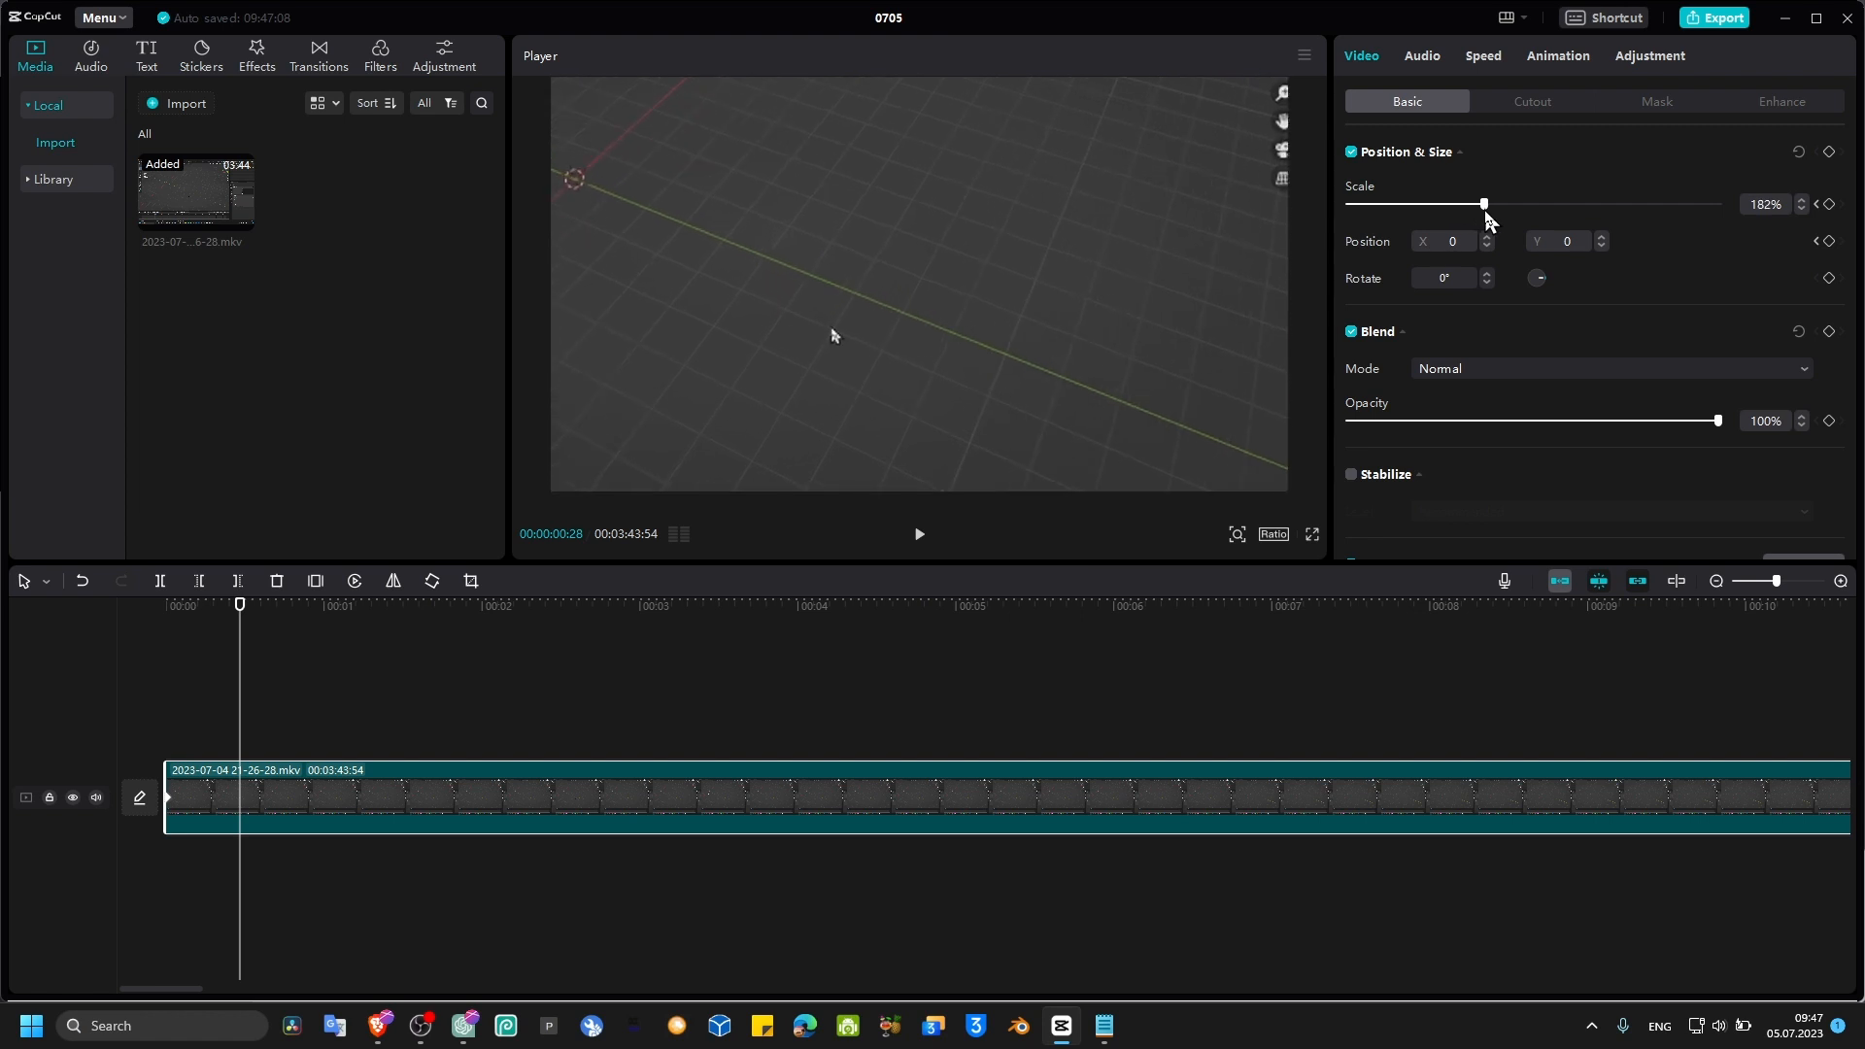
left_click_drag(1204, 306, 1034, 254)
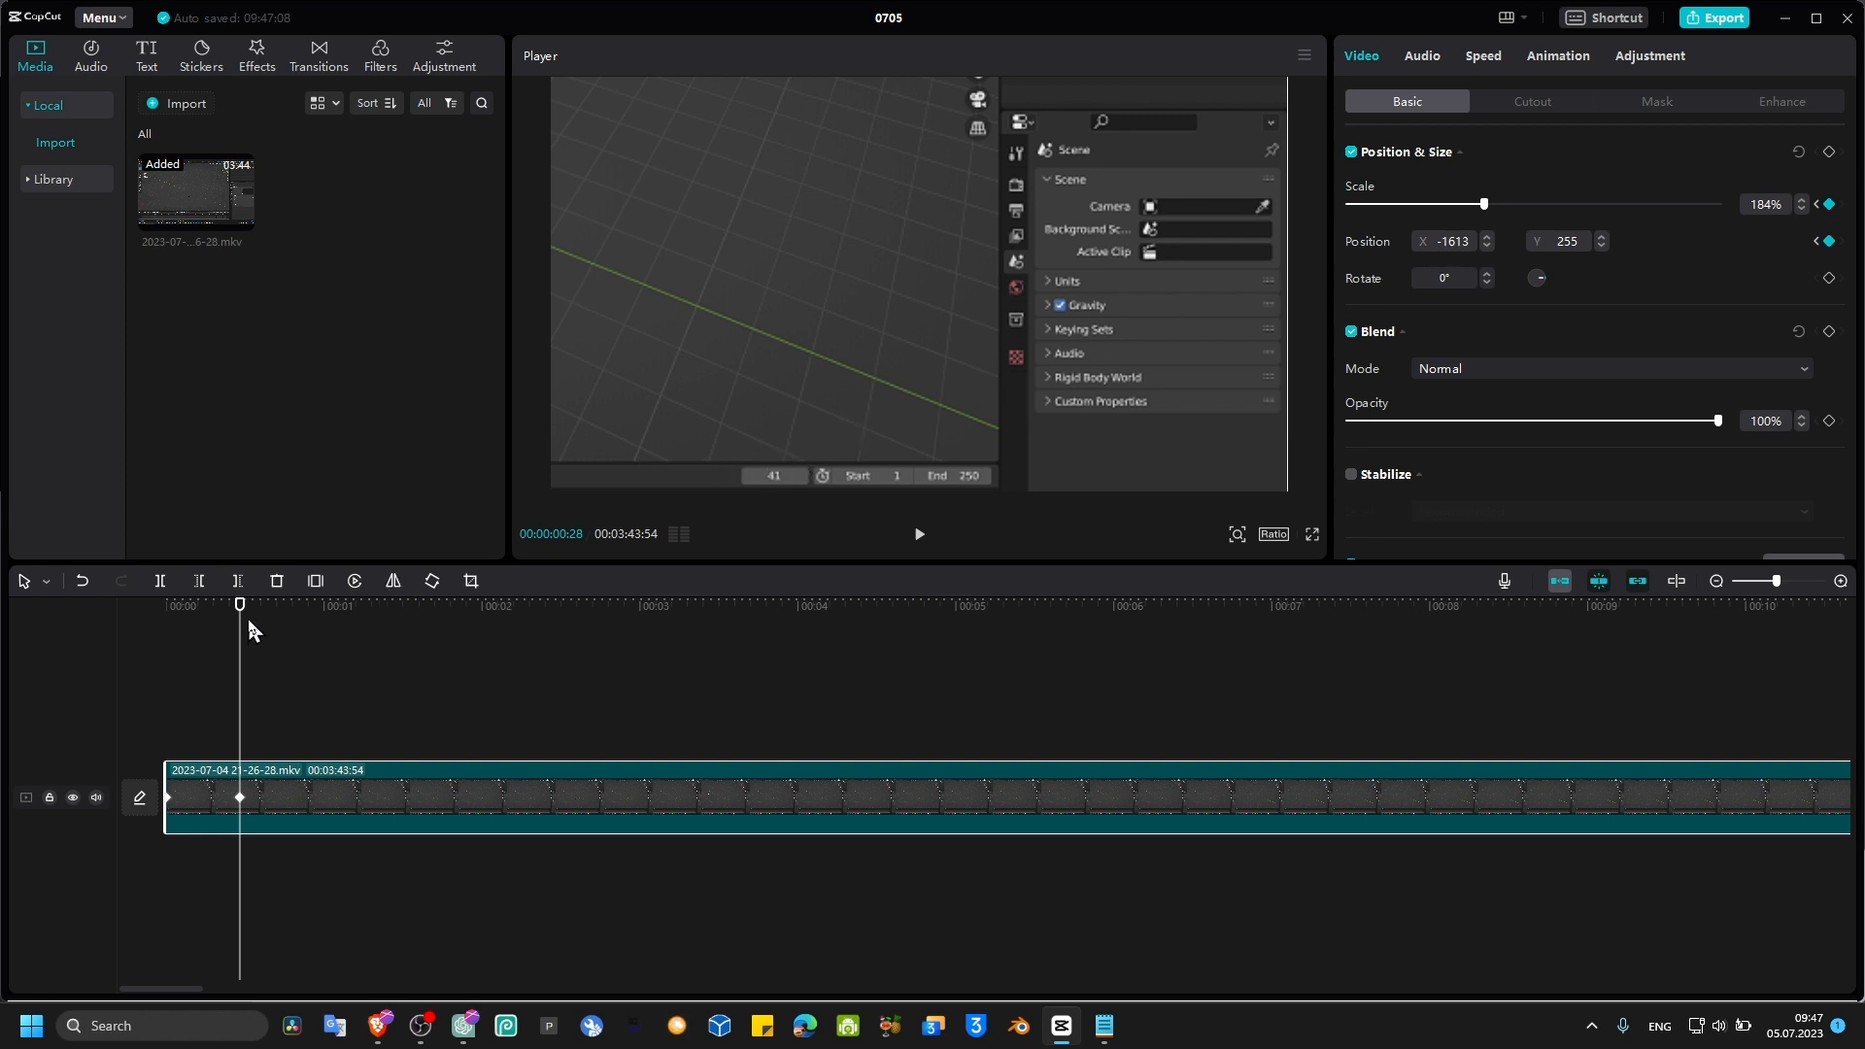
Step: Play back the zoom-in from the current keyframe
left_click(136, 601)
key("space")
key("space")
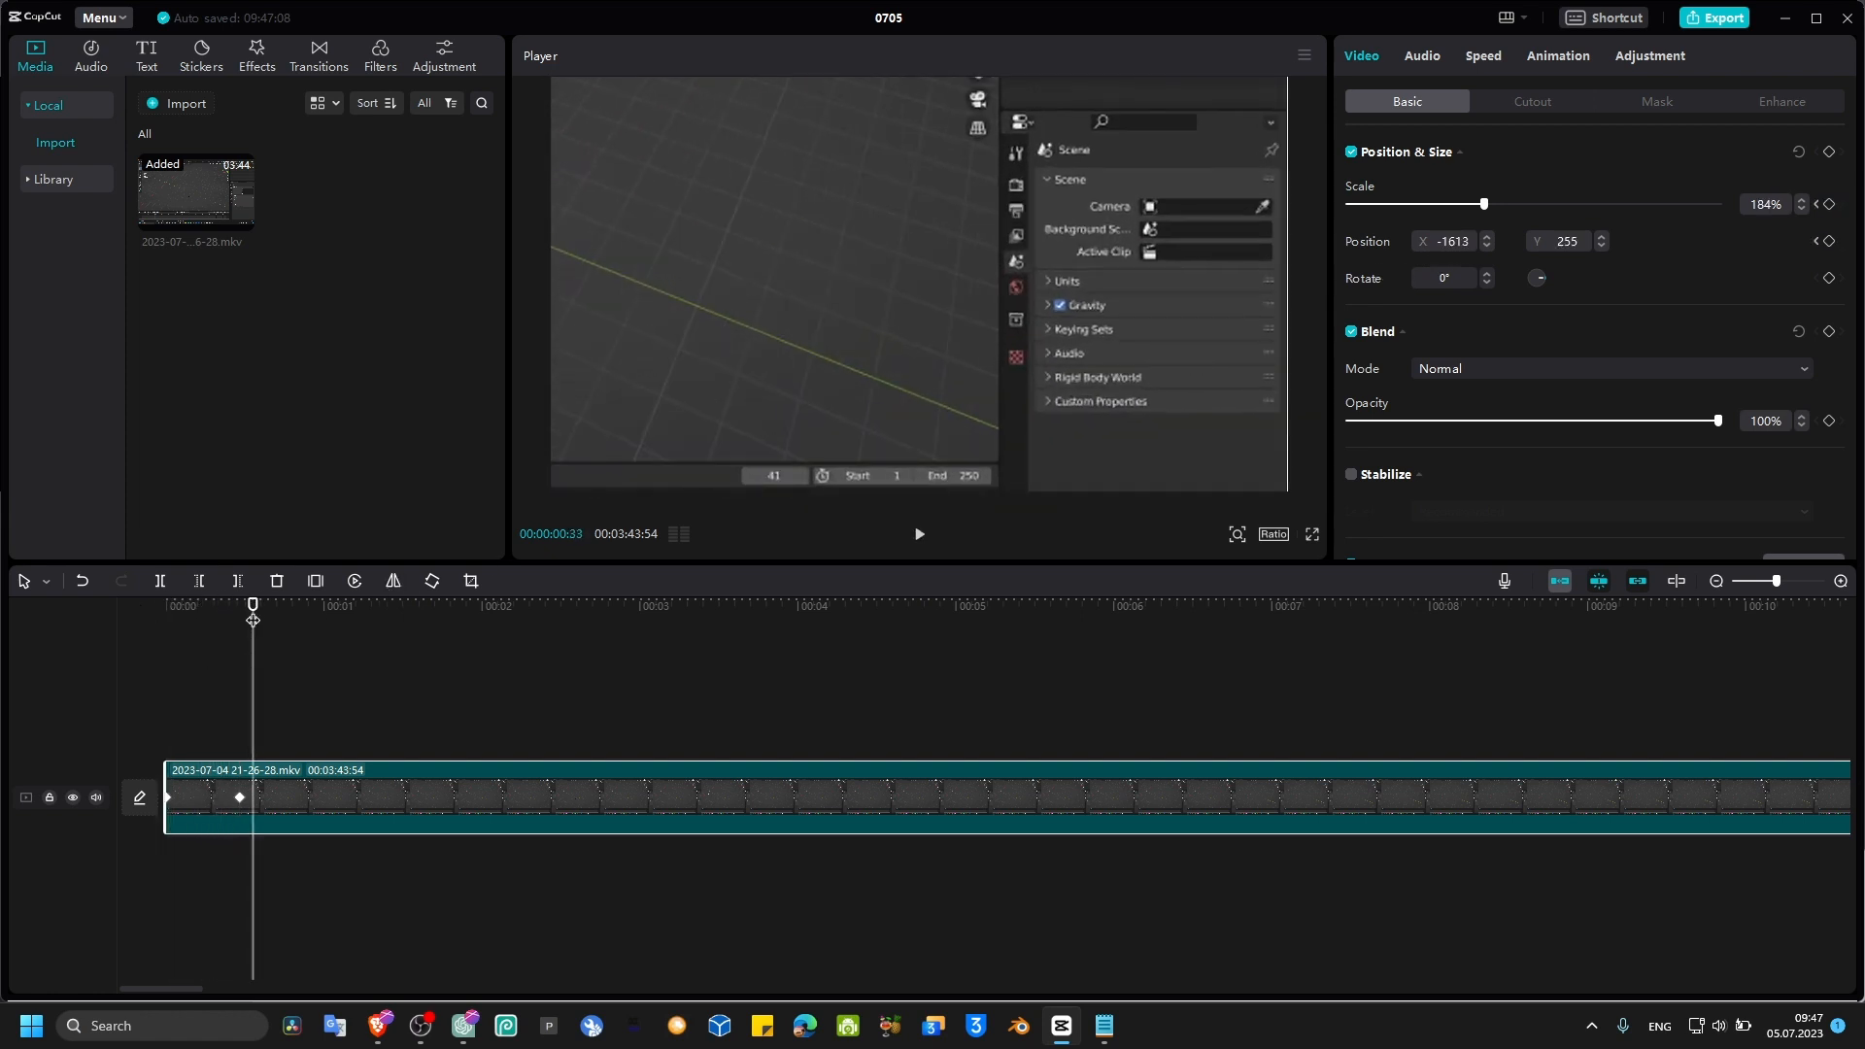
Step: At about 1.7 seconds, zoom back out to 115% and reposition the frame to about X -205, Y 84
left_click_drag(253, 620, 308, 619)
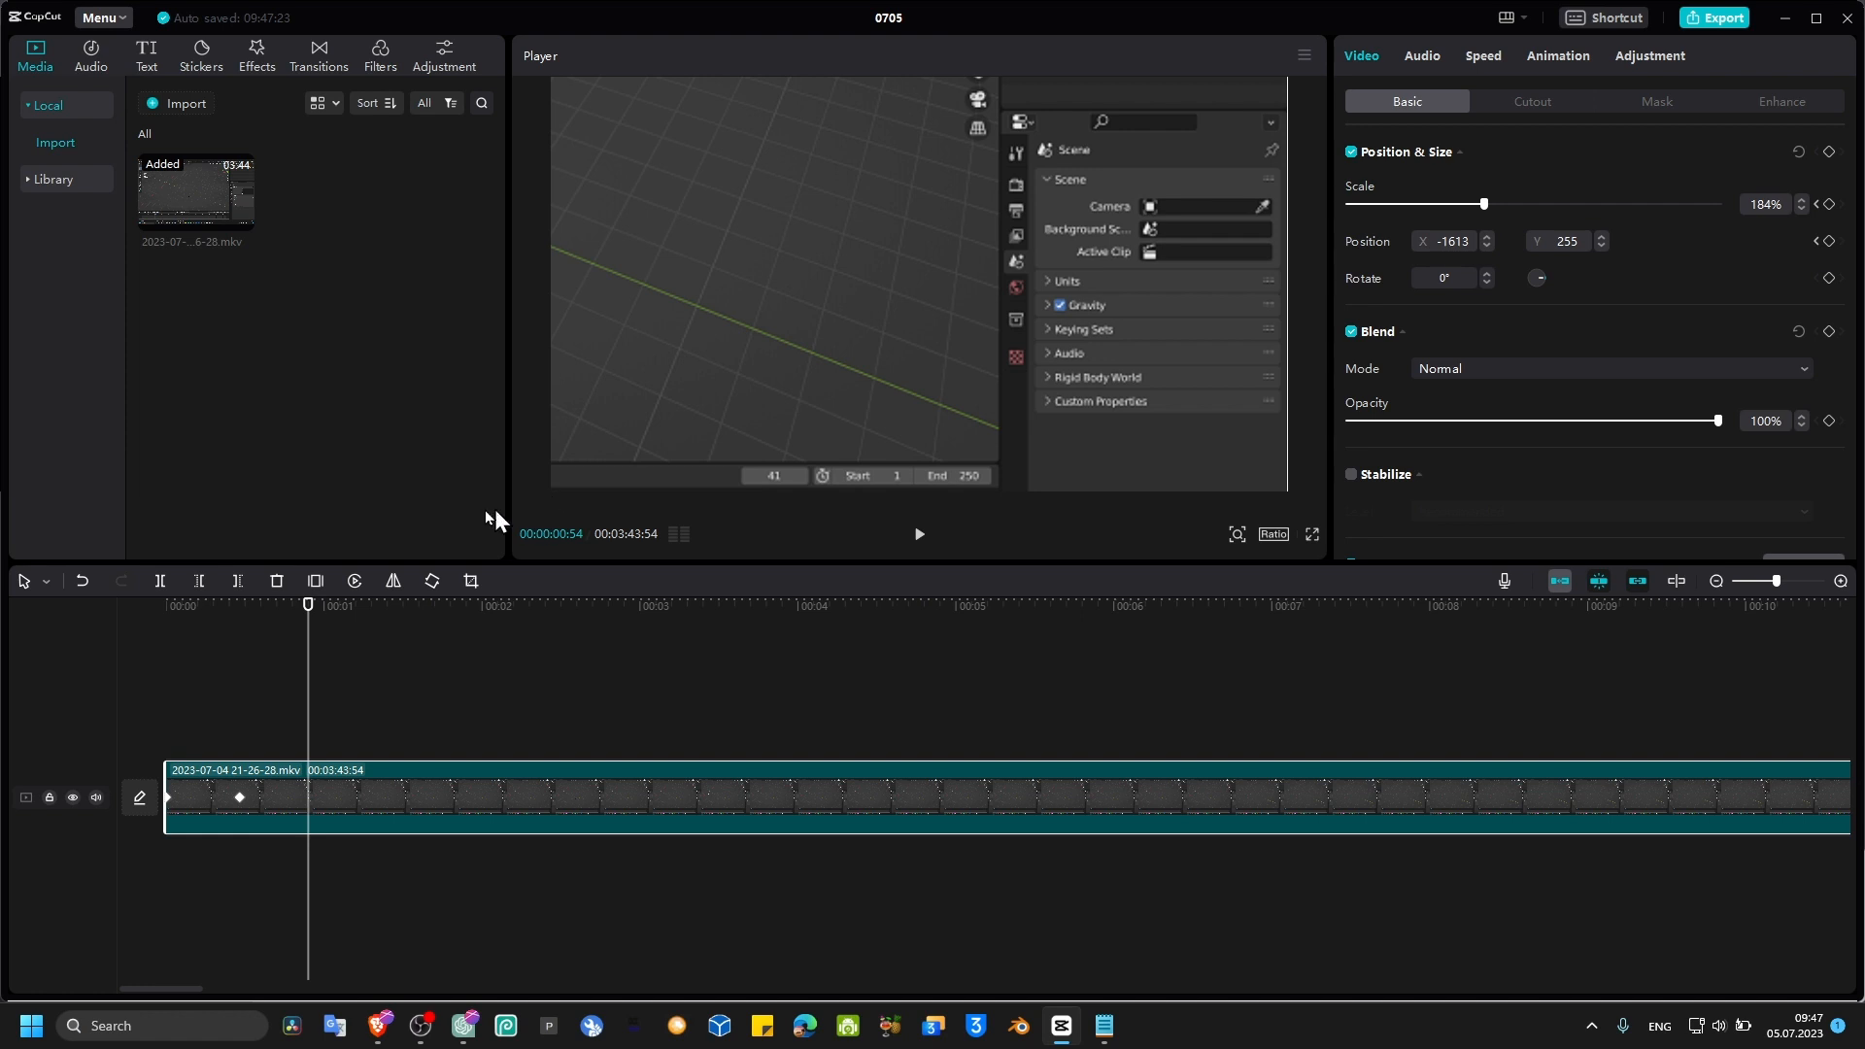
left_click_drag(308, 620, 434, 620)
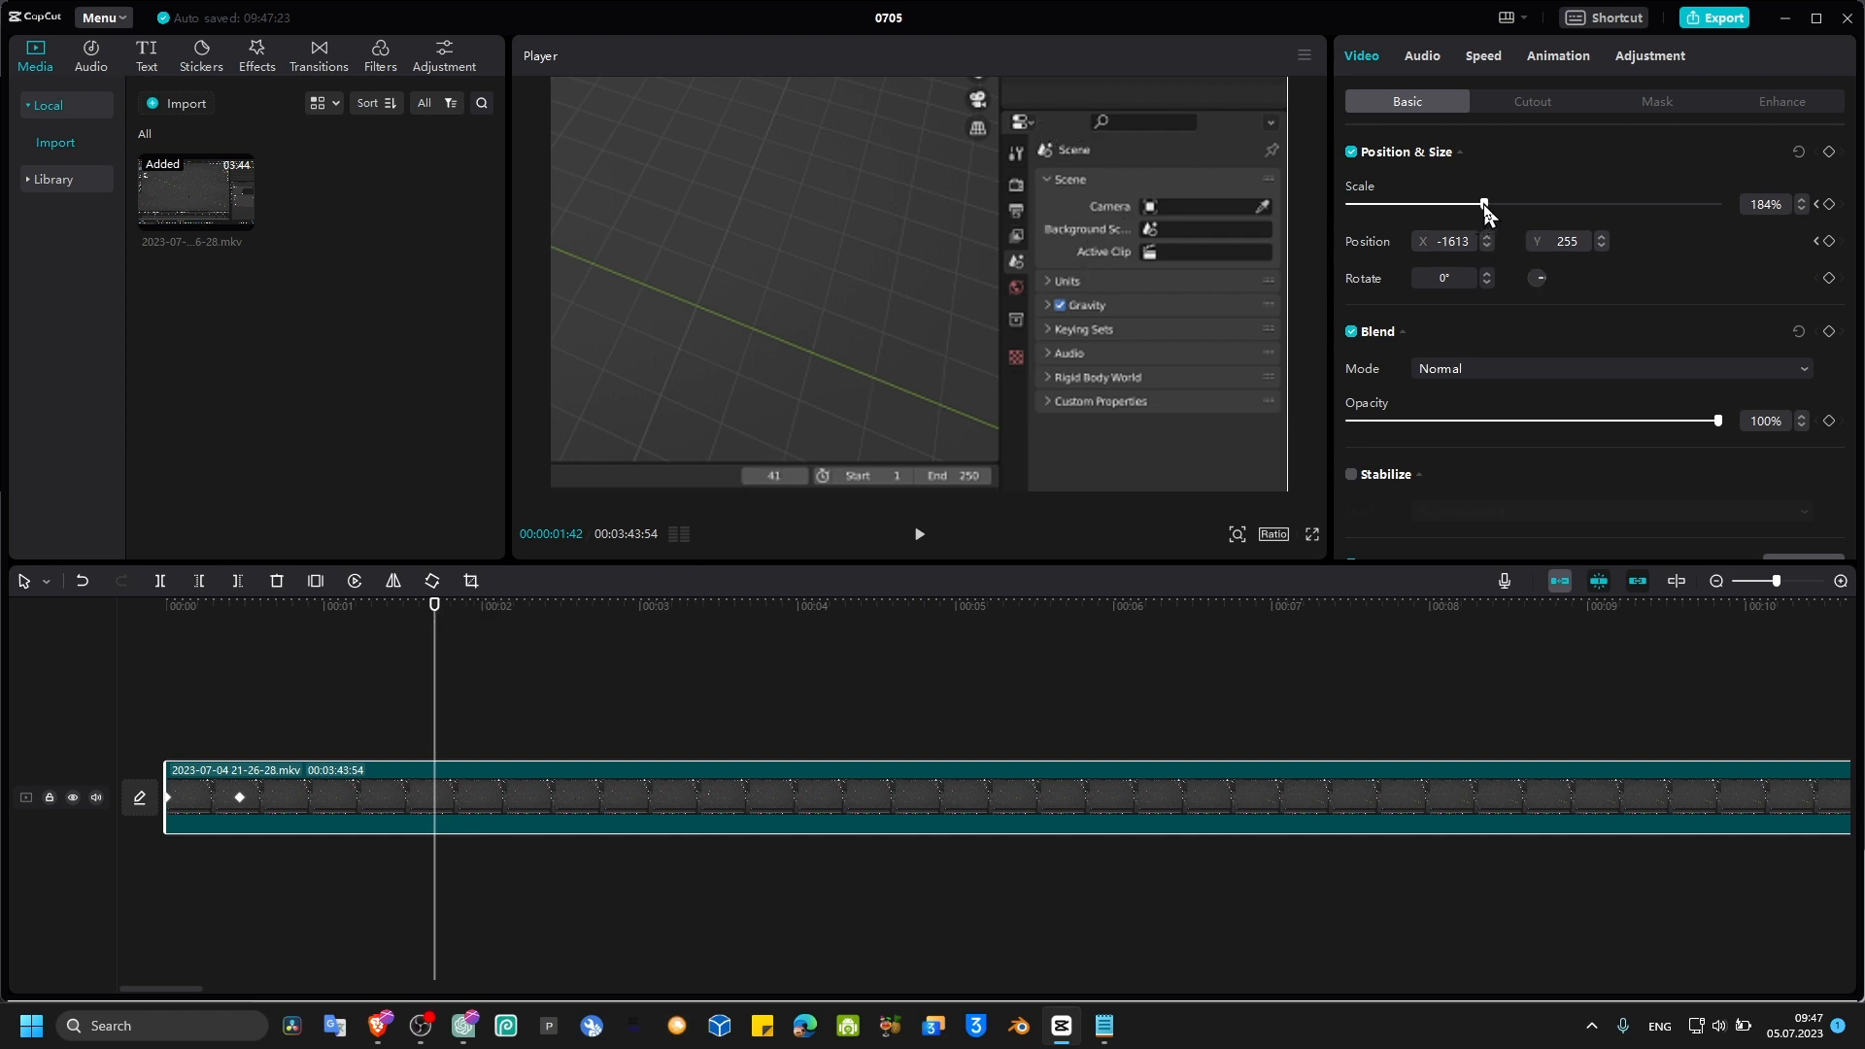
left_click_drag(1484, 204, 1433, 215)
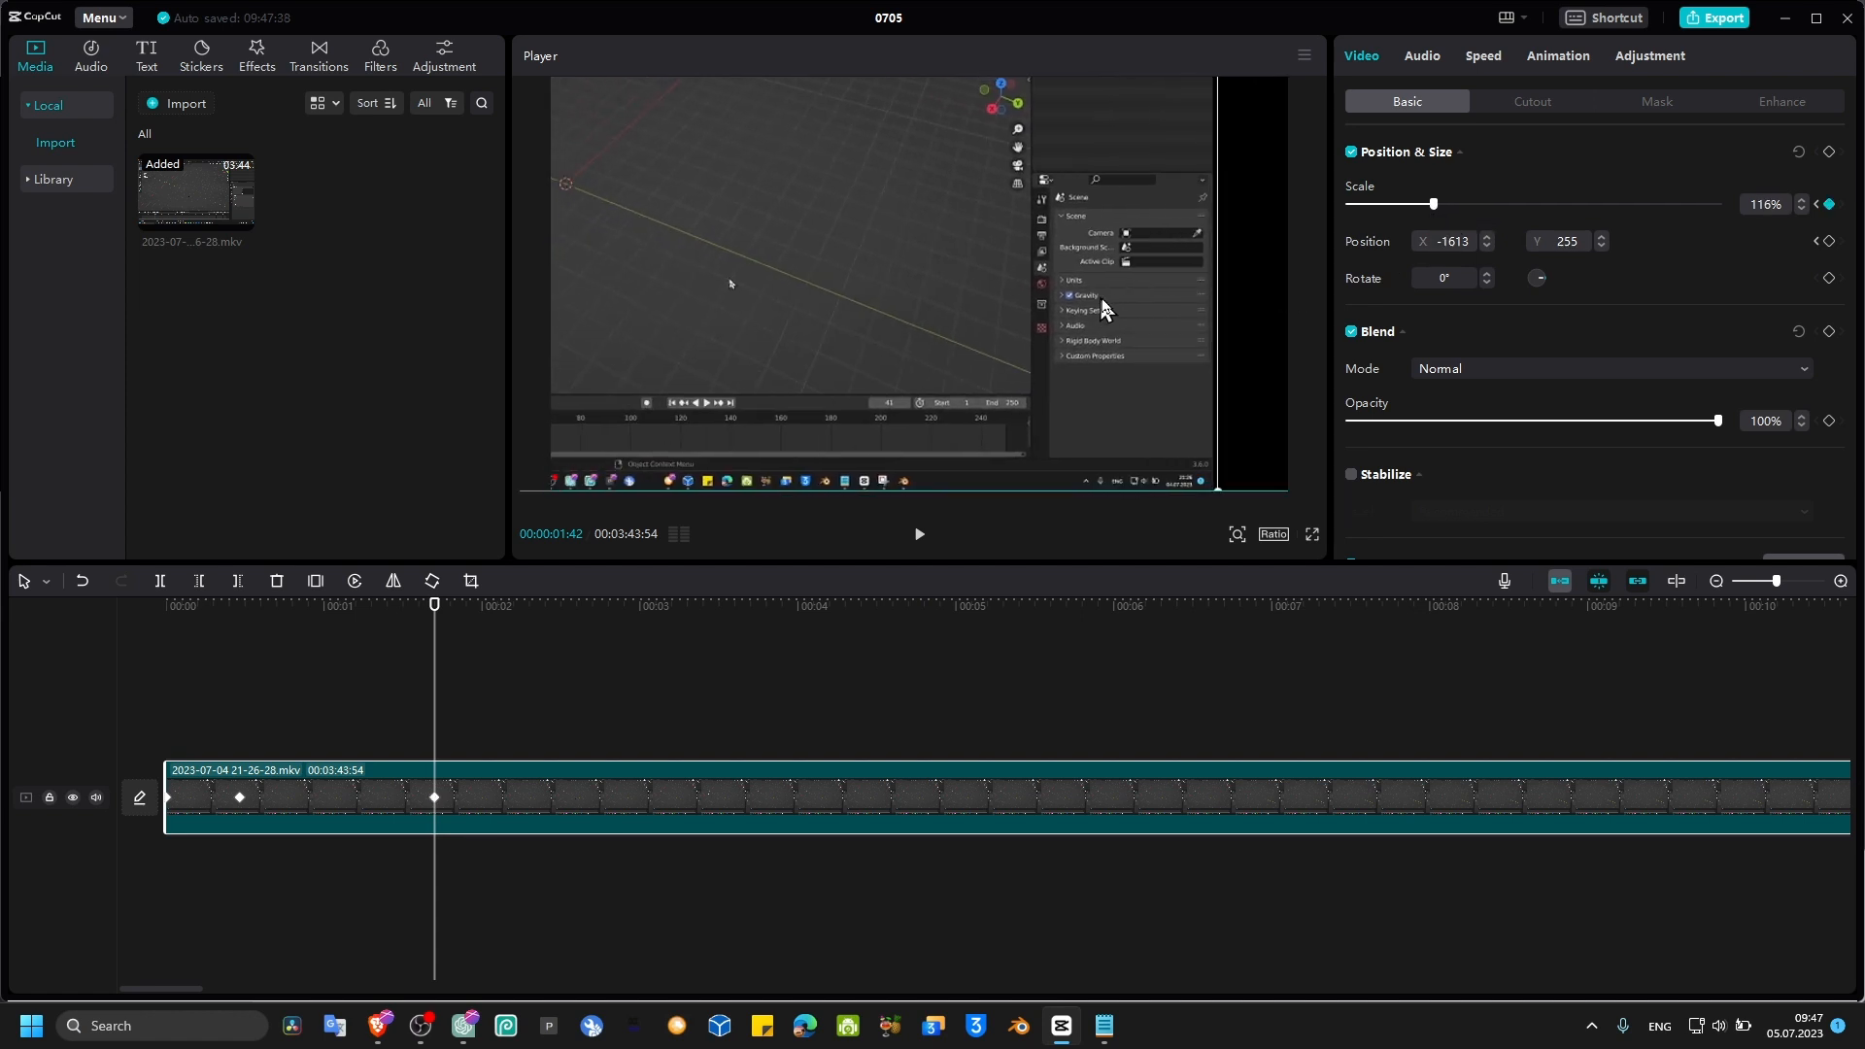
left_click_drag(1102, 309, 1142, 240)
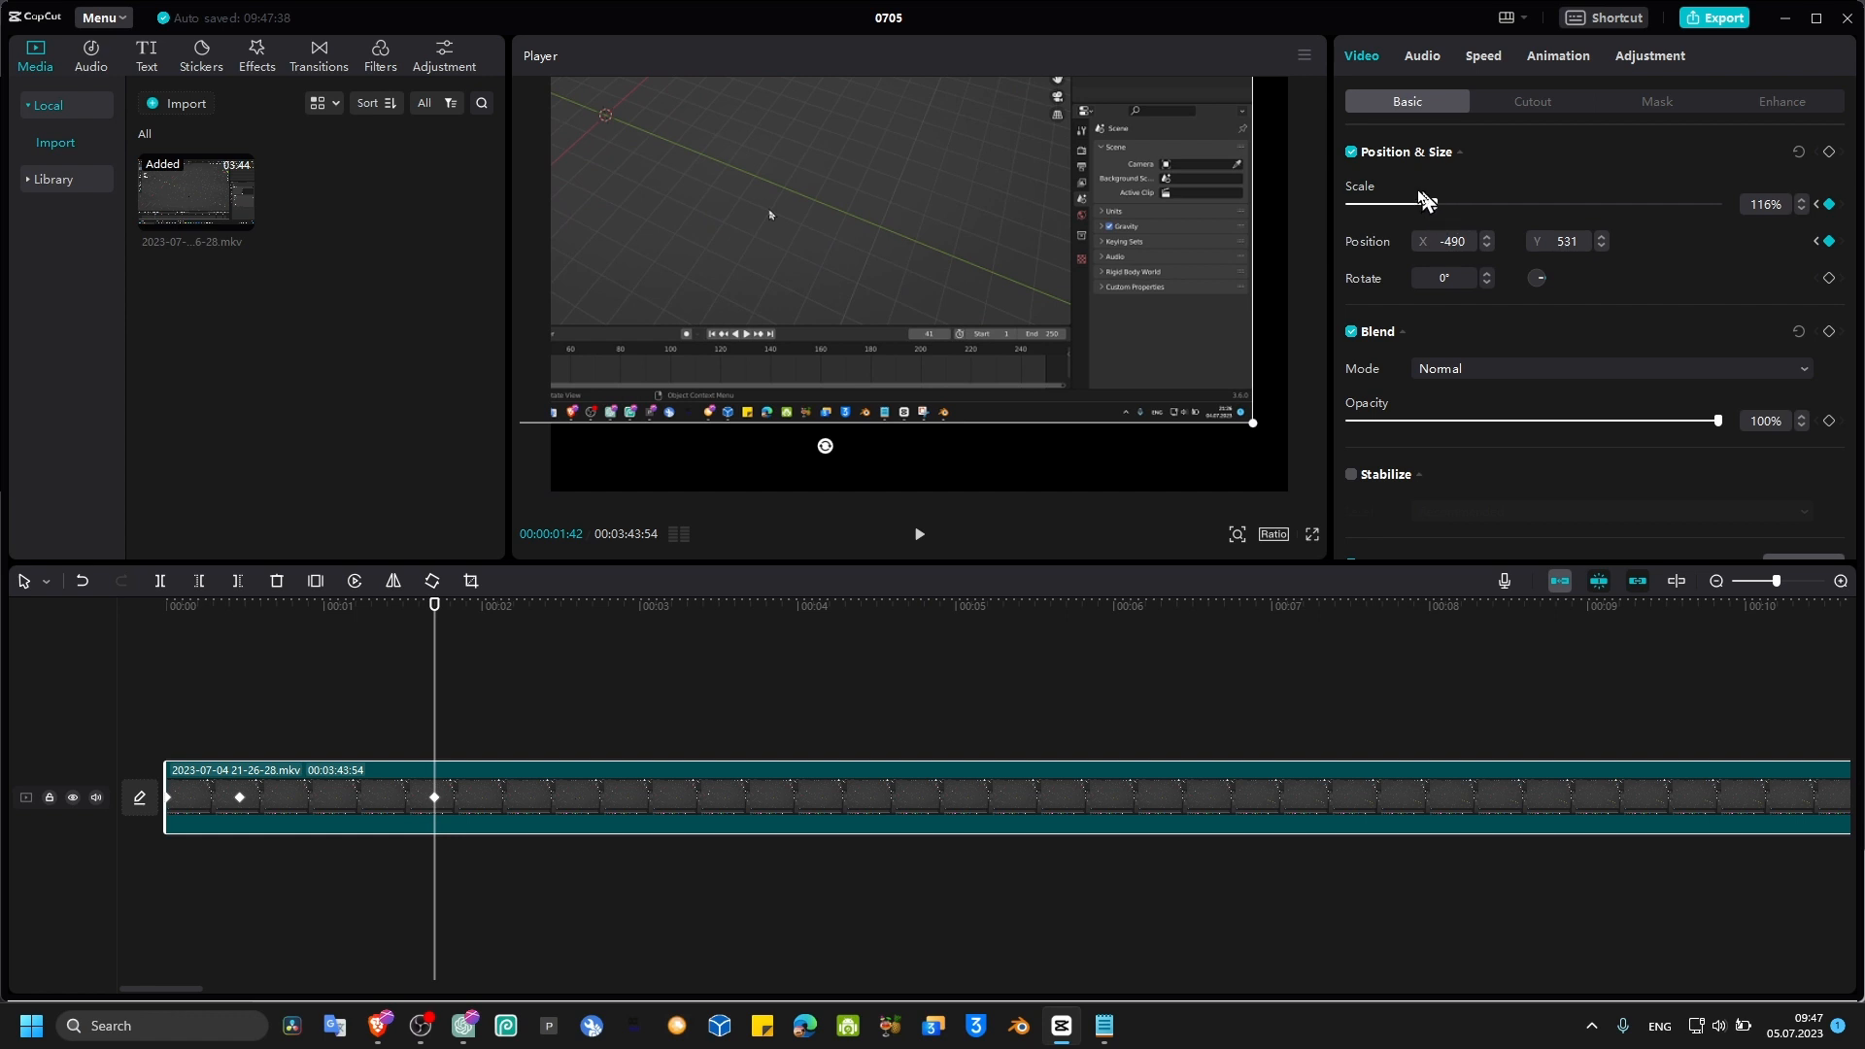
left_click_drag(1252, 422, 1171, 361)
left_click_drag(1240, 448, 1298, 477)
left_click_drag(1214, 419, 1201, 429)
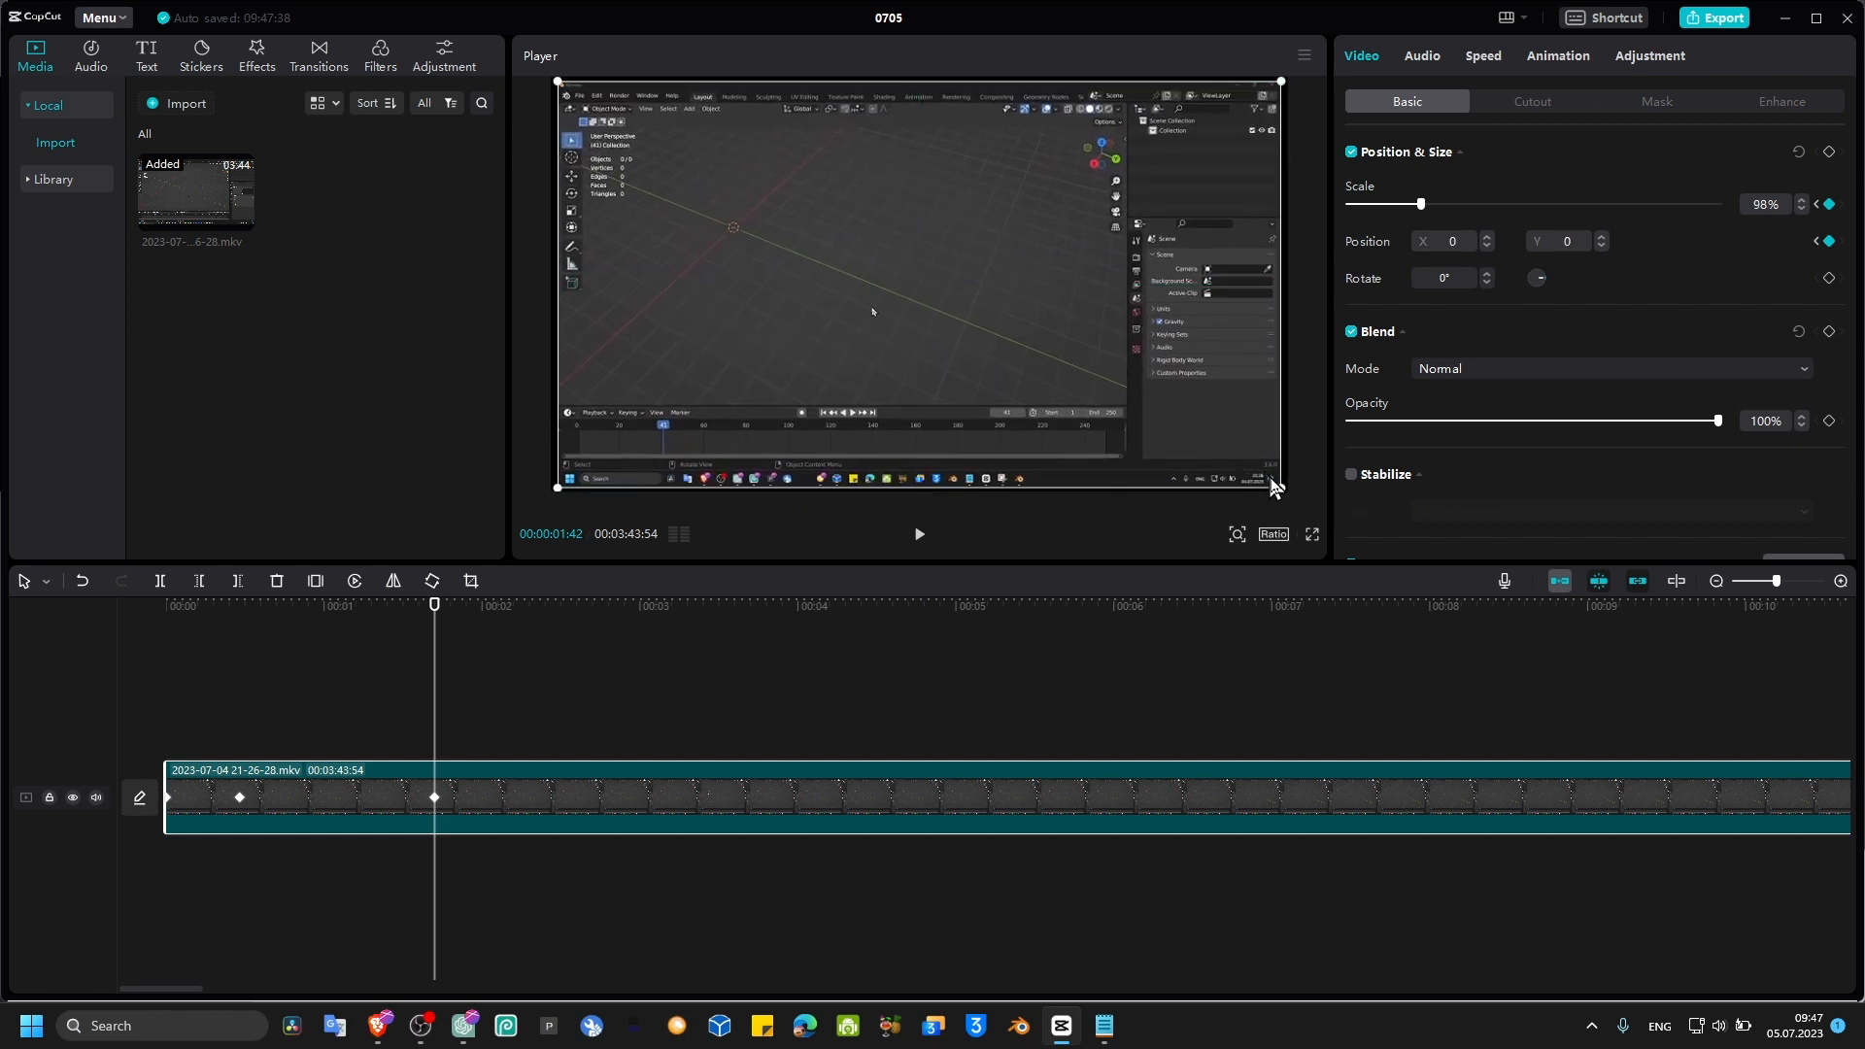
left_click_drag(1279, 486, 1300, 497)
mouse_move(1105, 338)
left_mouse_down()
mouse_move(1122, 332)
mouse_move(1101, 331)
left_mouse_up()
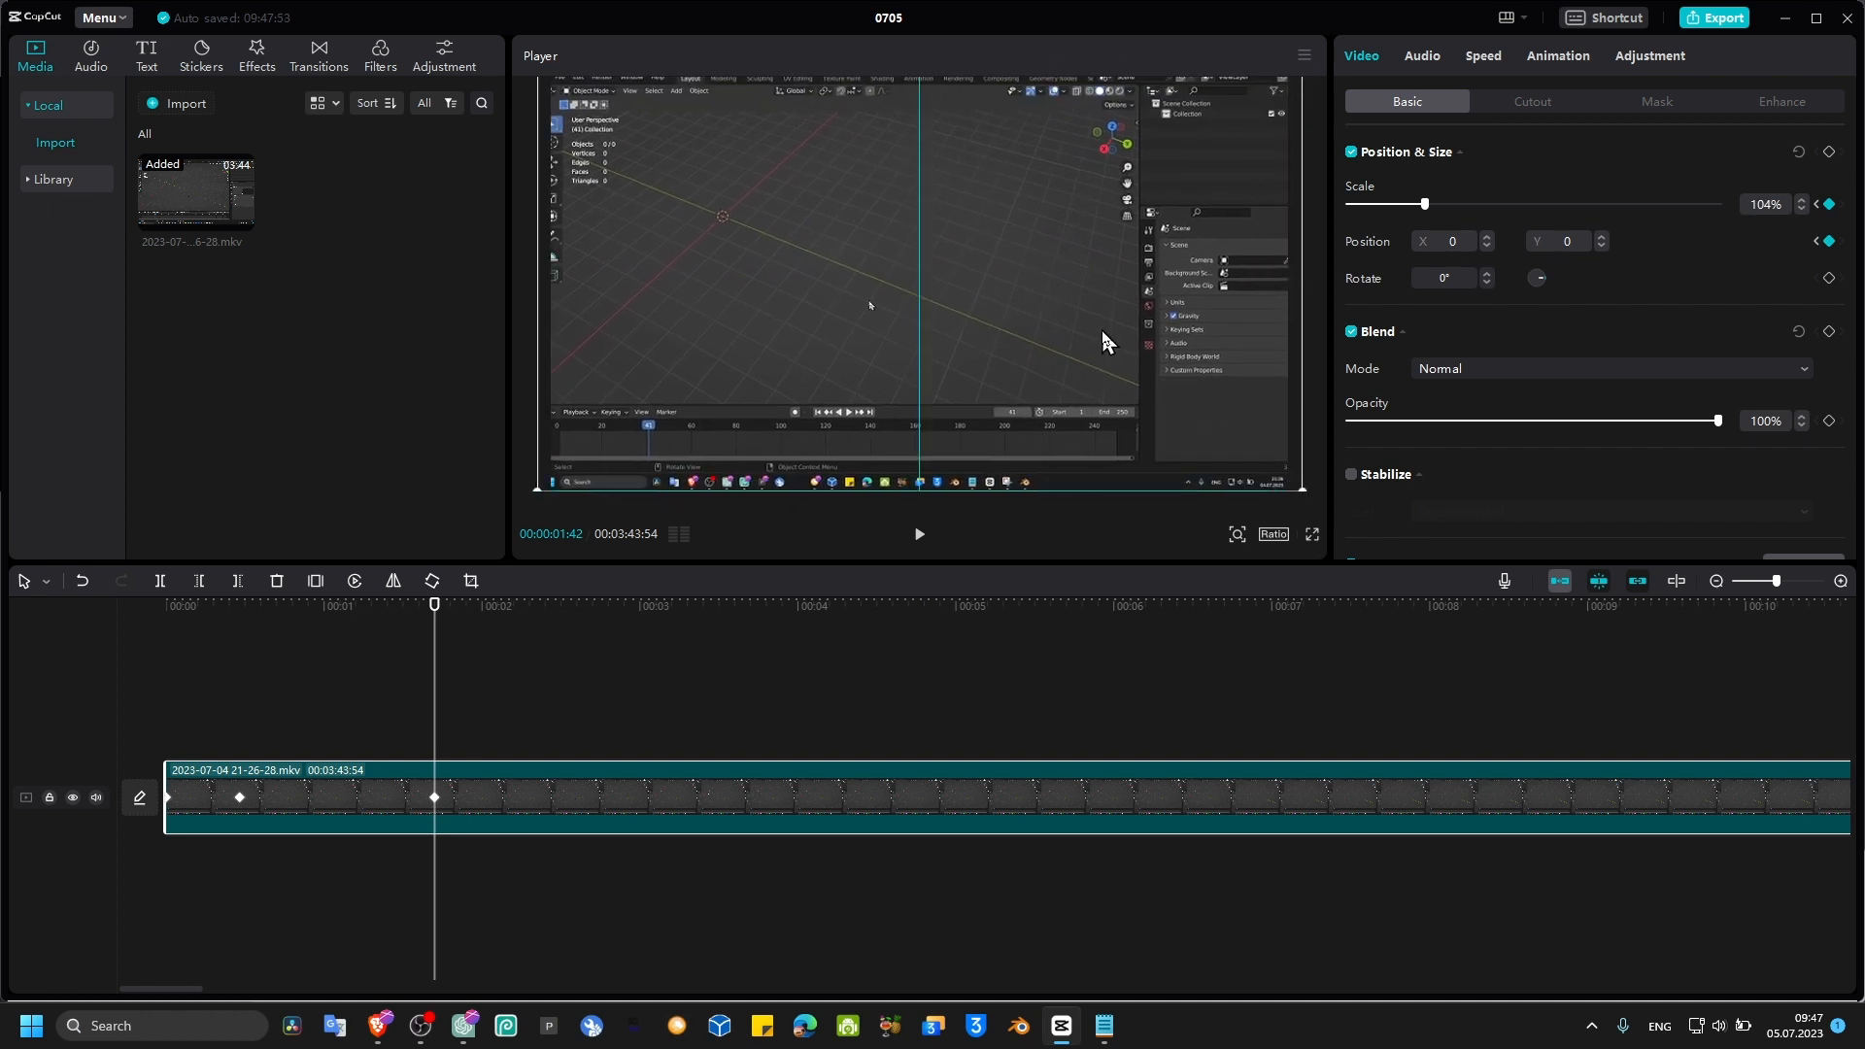
left_click_drag(1000, 423, 951, 391)
left_click_drag(1233, 474, 1186, 328)
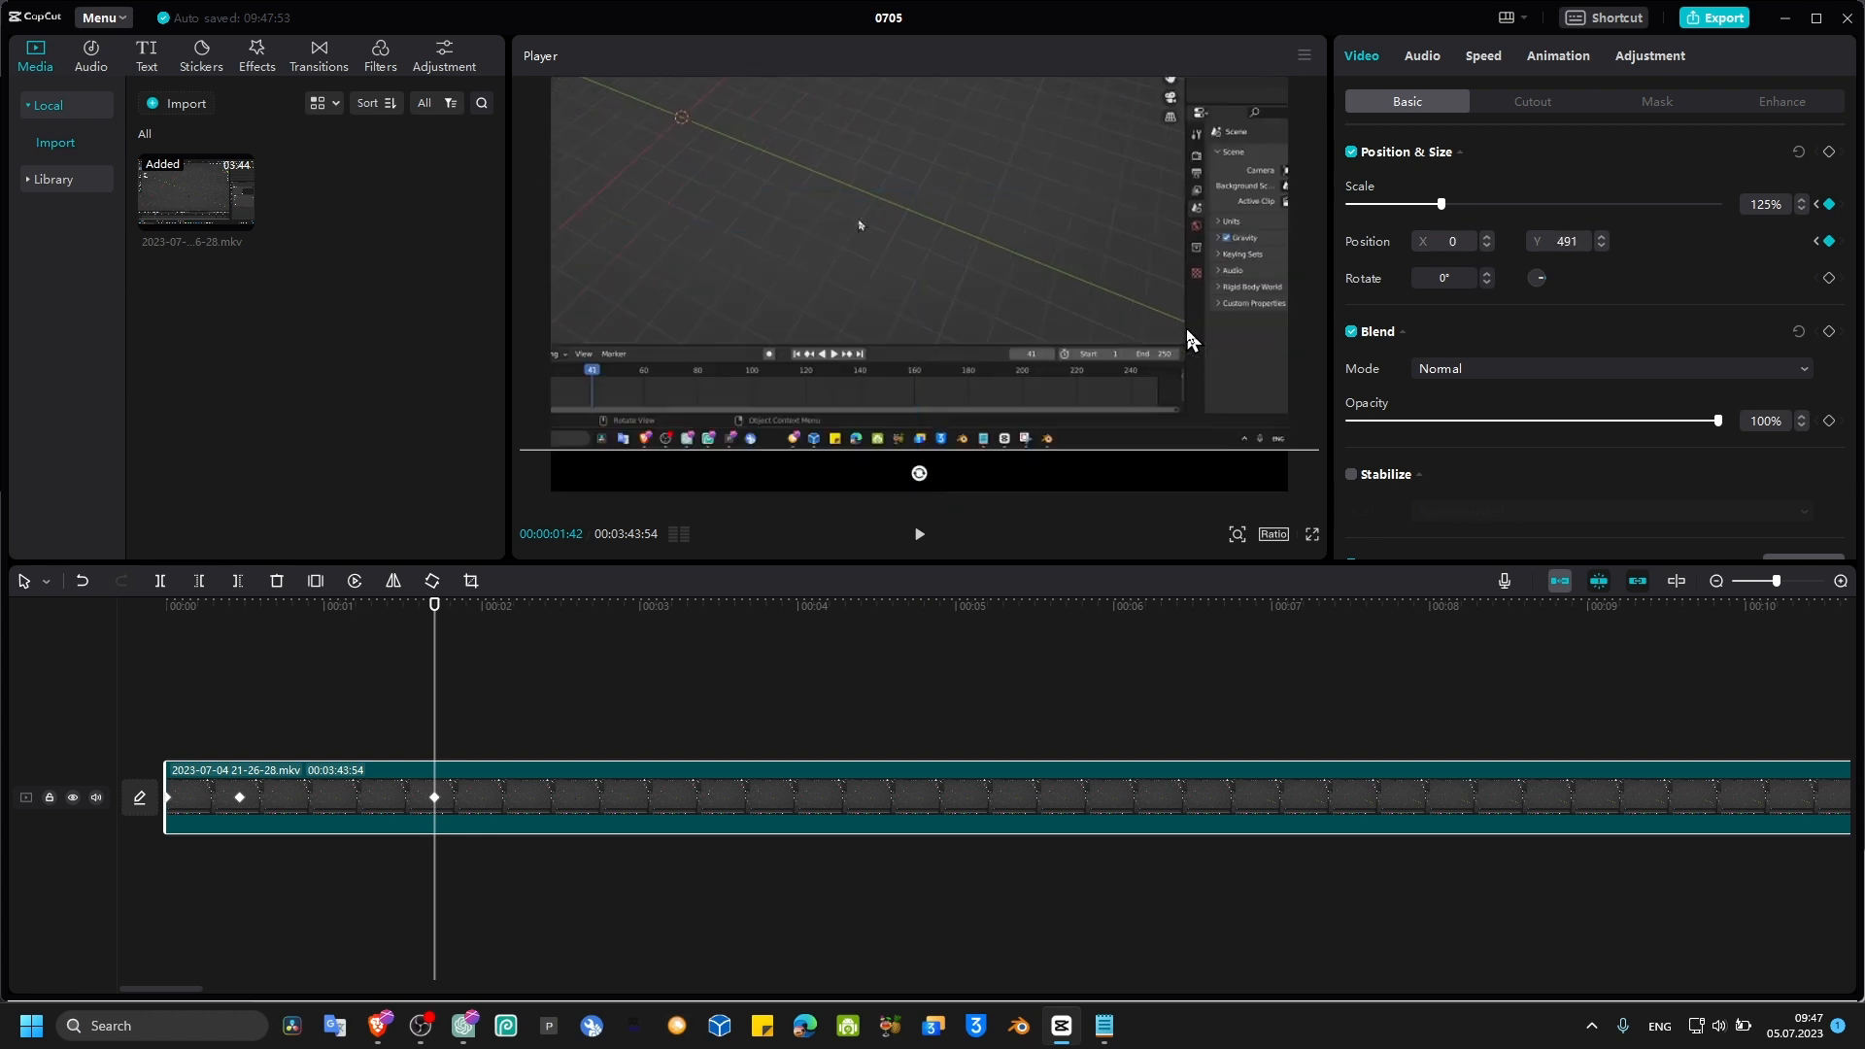
left_click_drag(1271, 434, 1168, 379)
left_click_drag(1050, 302, 1178, 434)
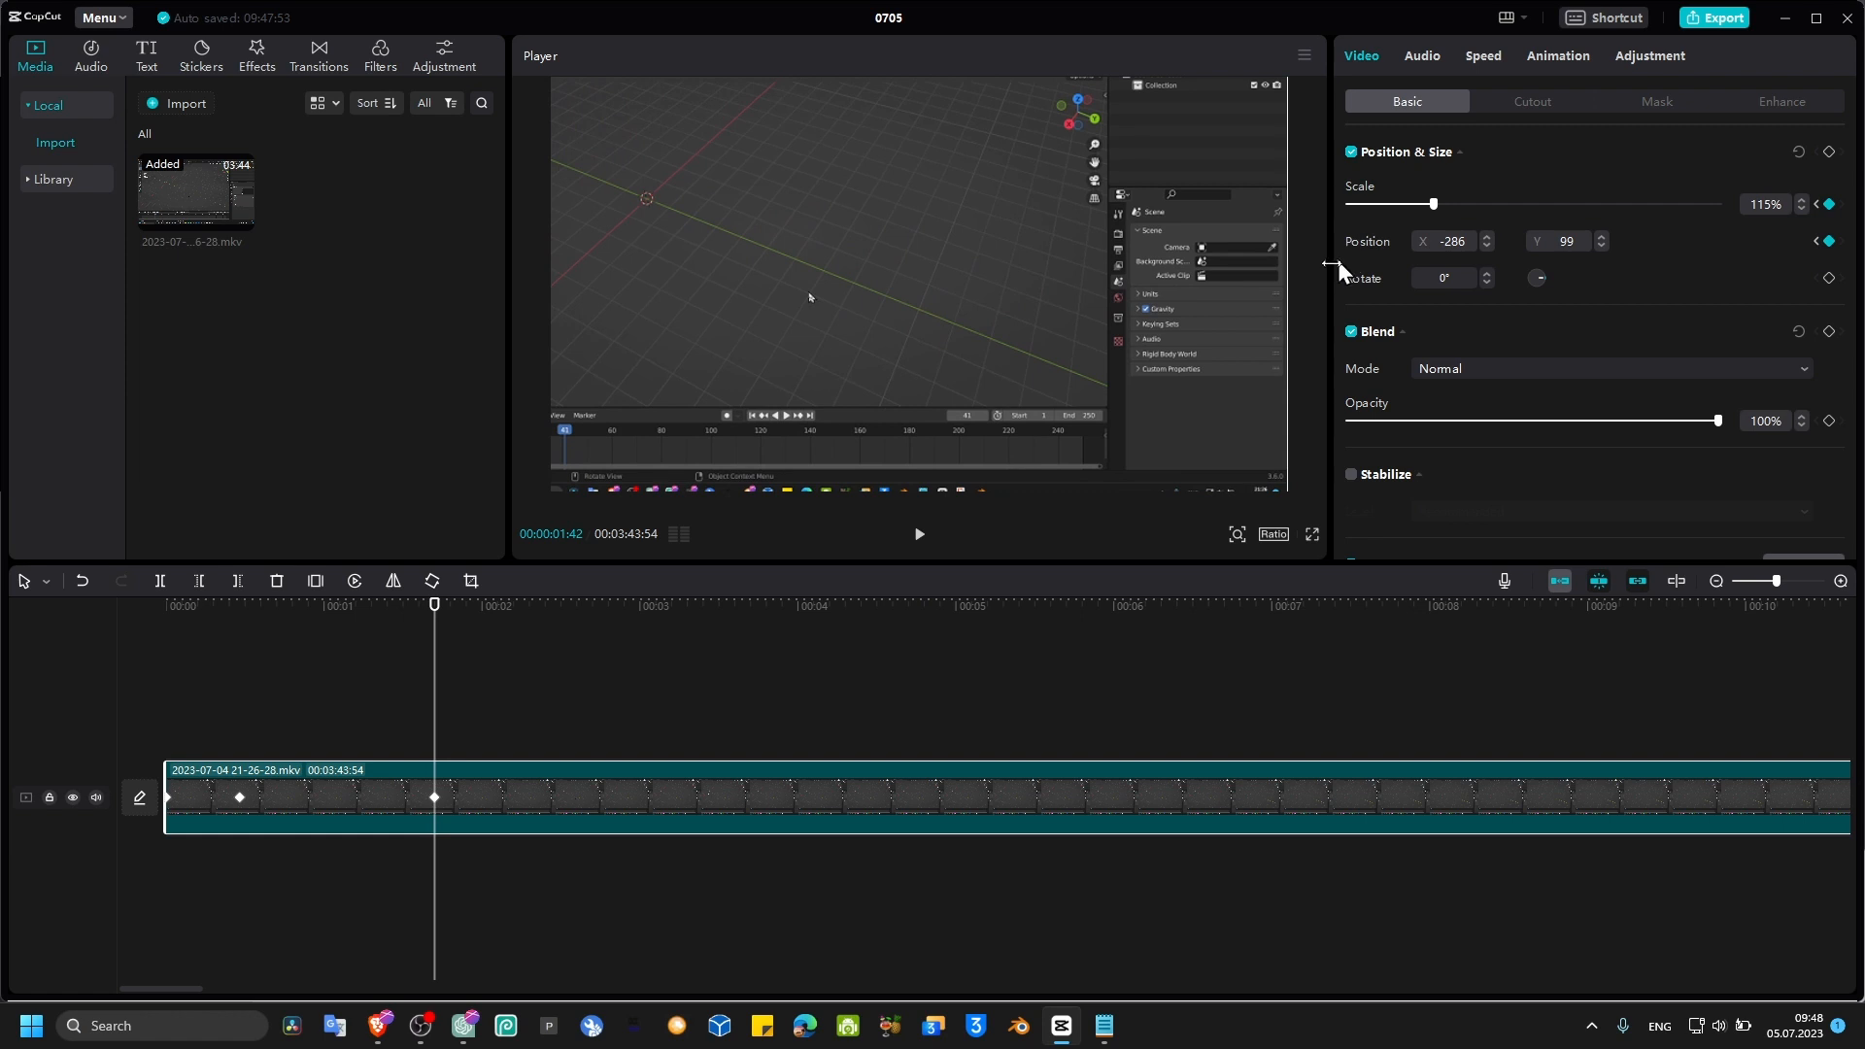
left_click_drag(1052, 382, 1073, 387)
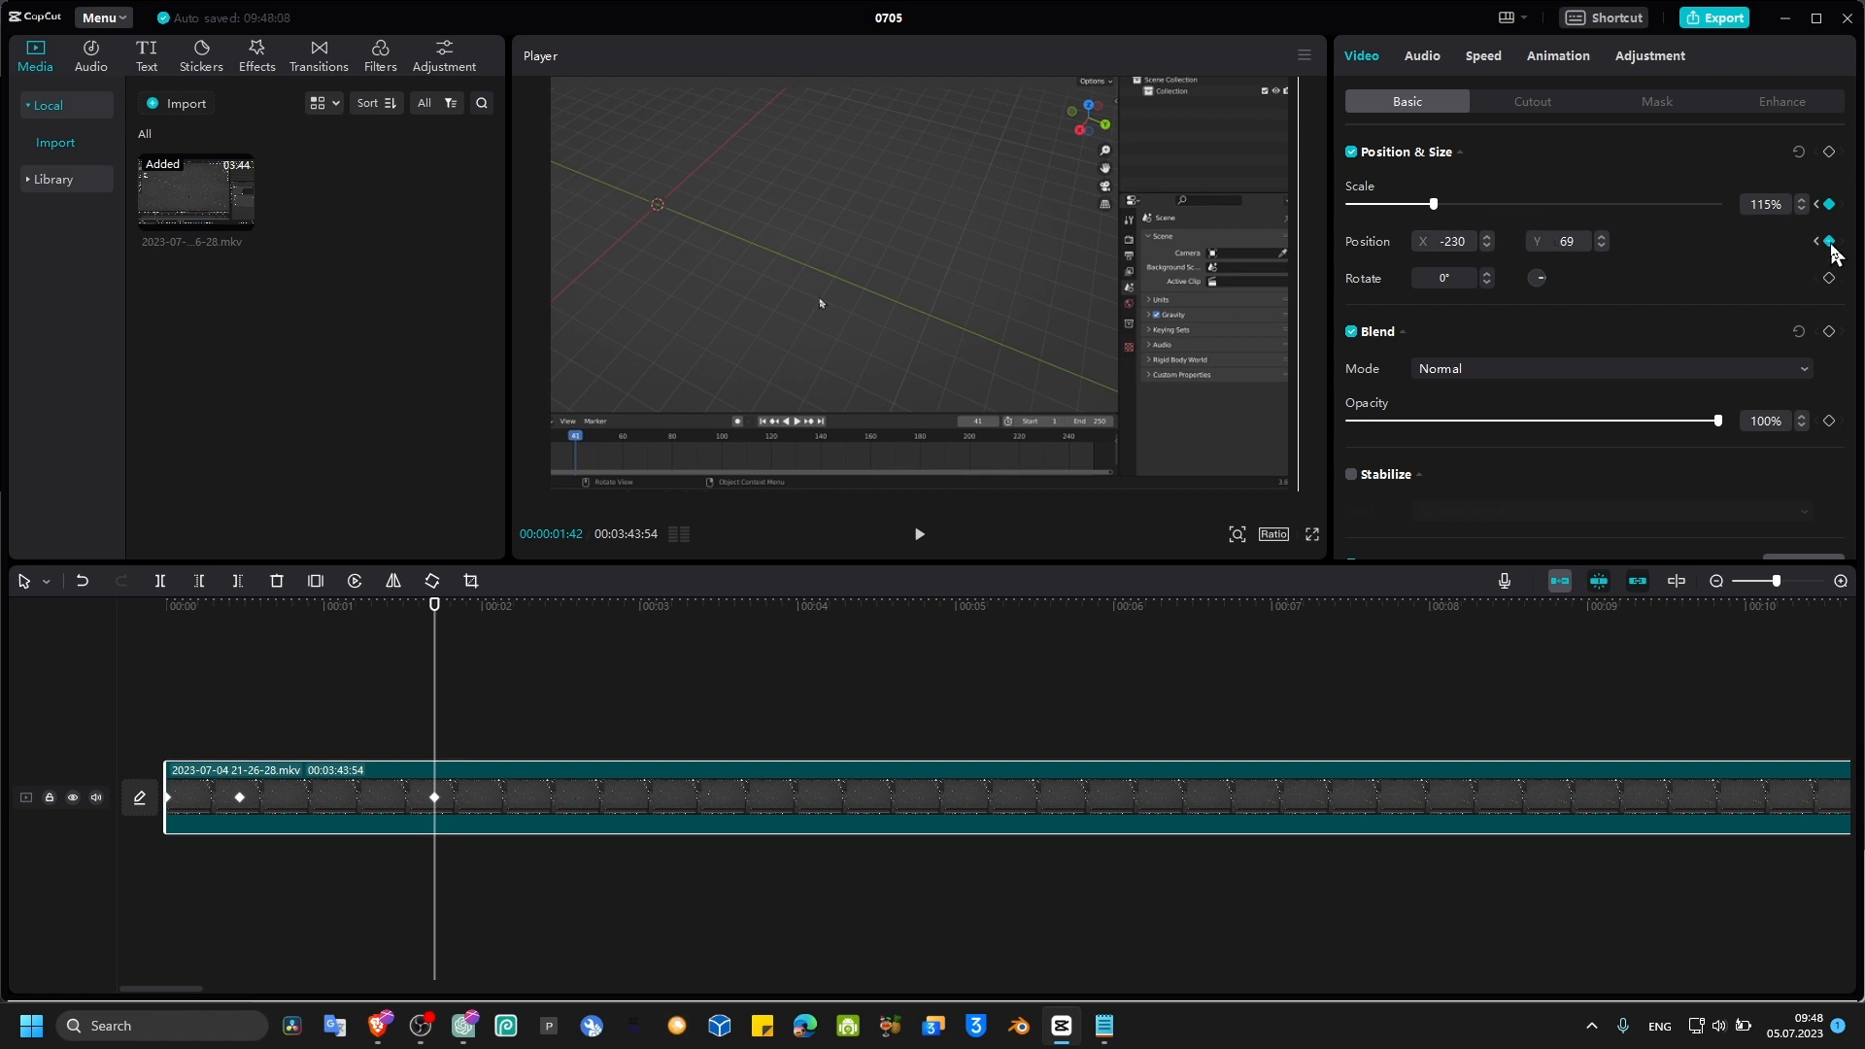
left_click_drag(1123, 379, 1116, 363)
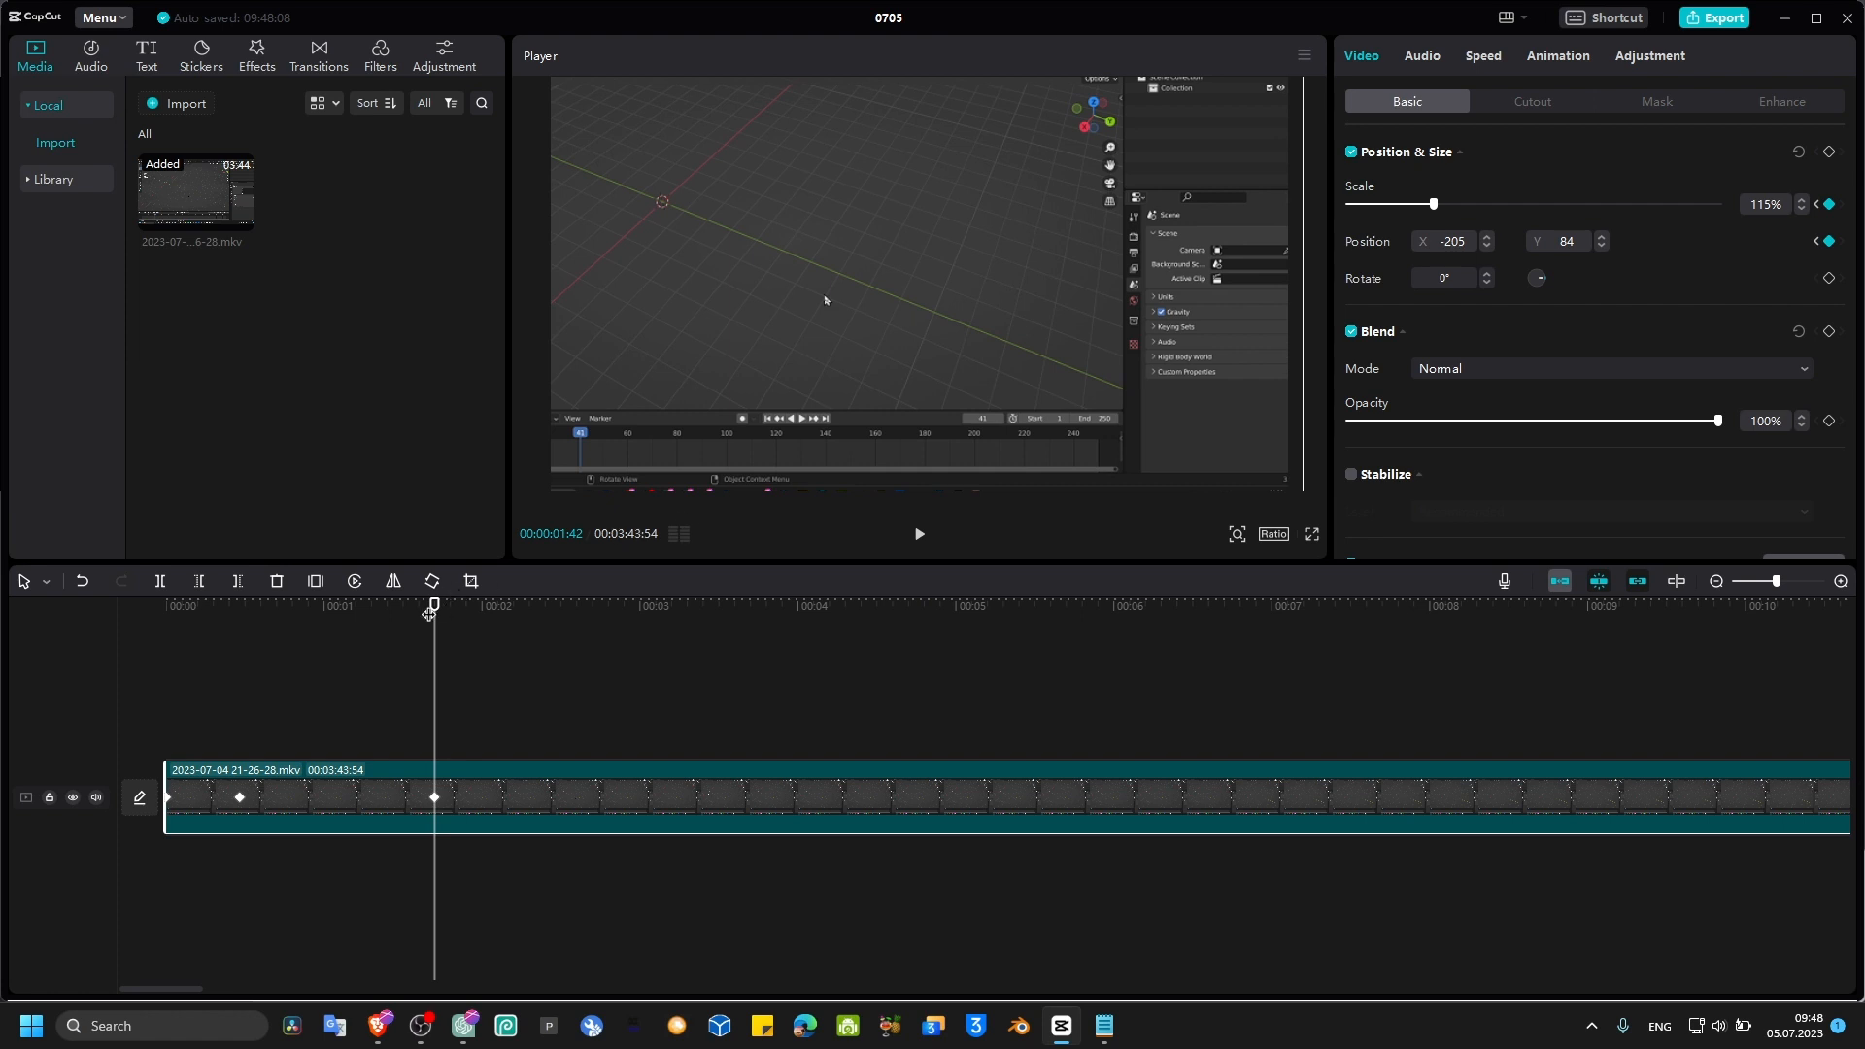
Step: Play back the animated zoom from the clip start to check it
left_click_drag(430, 614, 163, 634)
key("space")
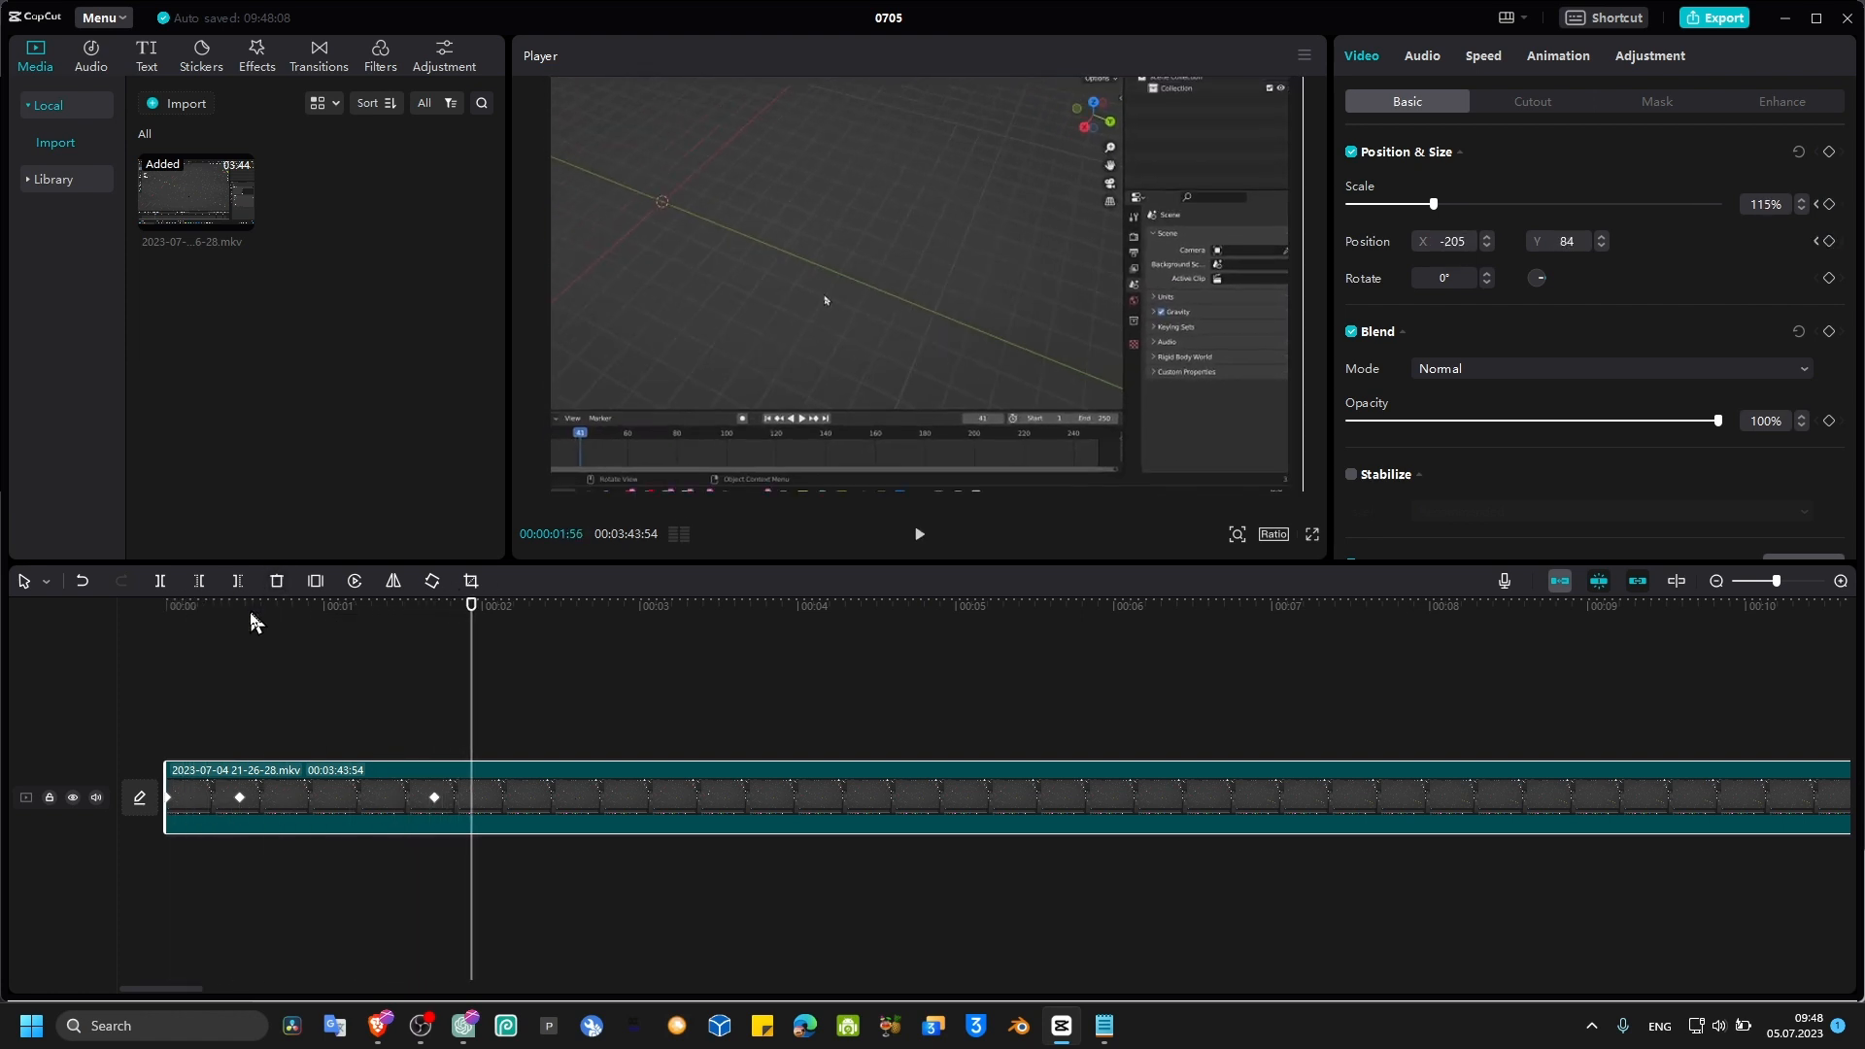
left_click(167, 622)
key("space")
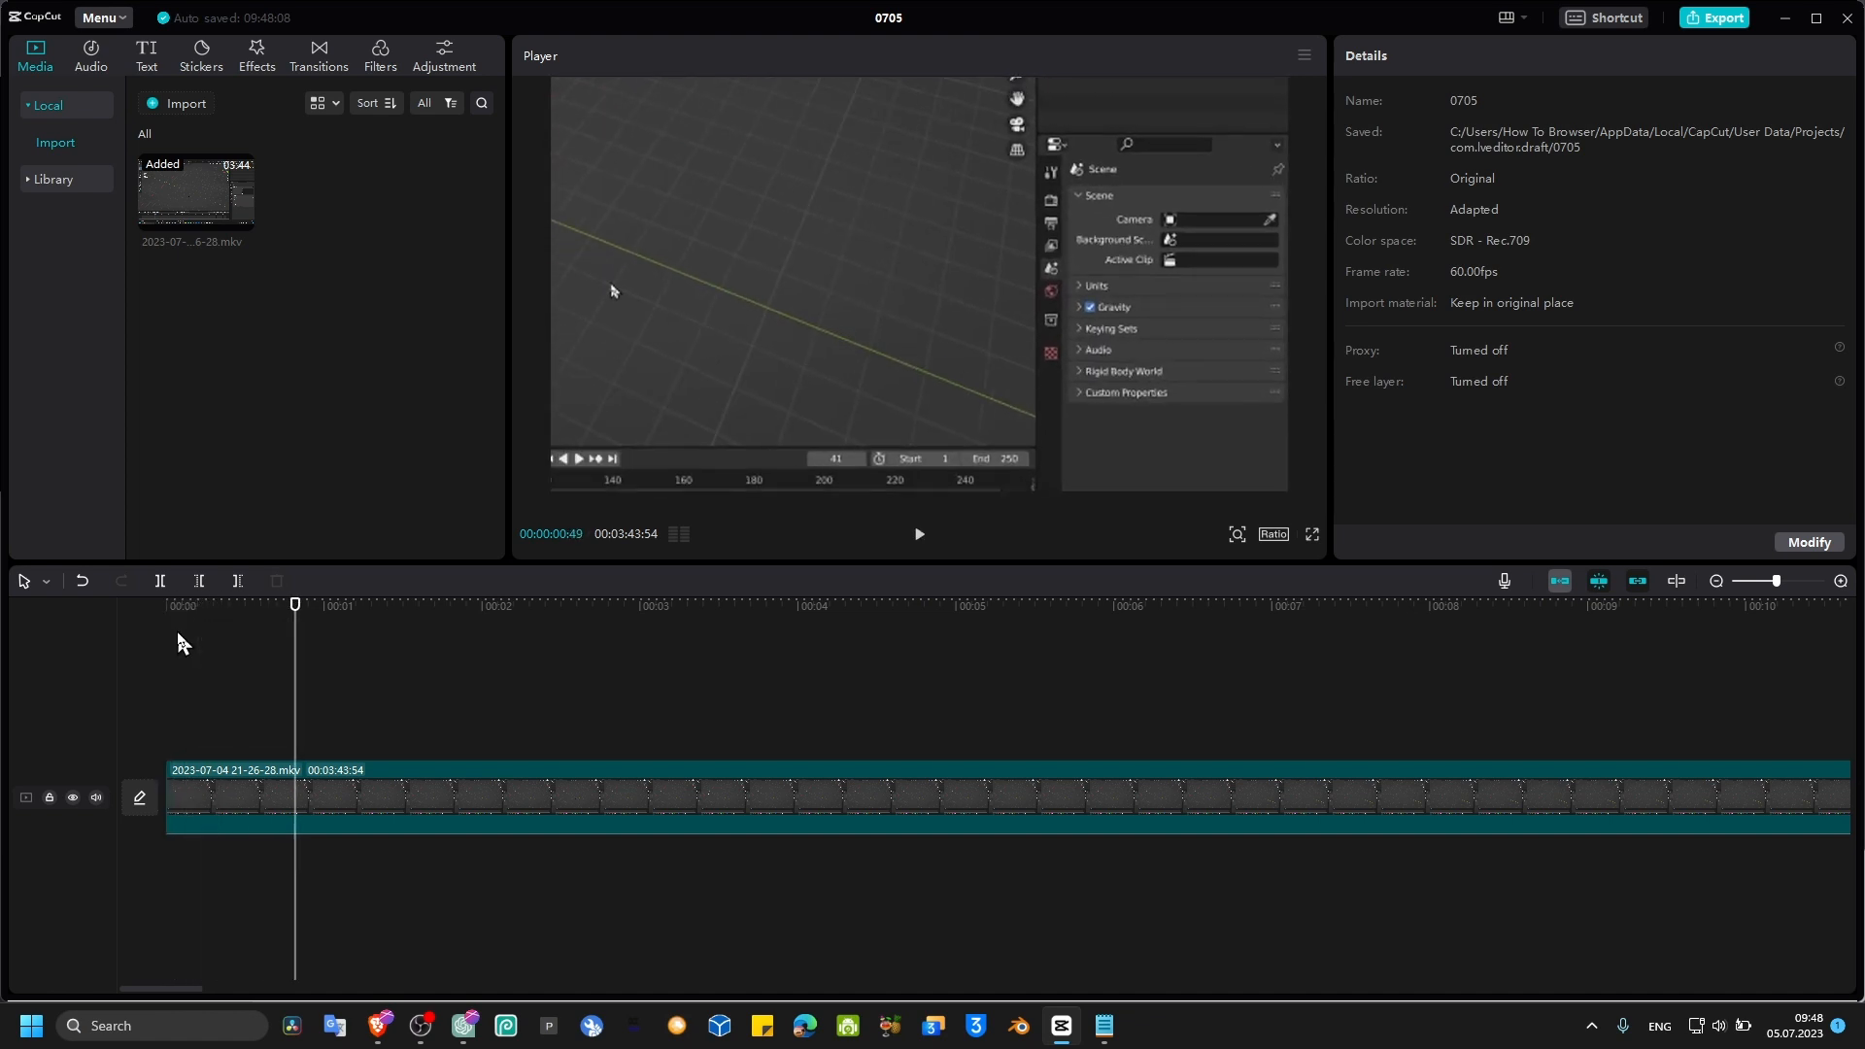
left_click(328, 789)
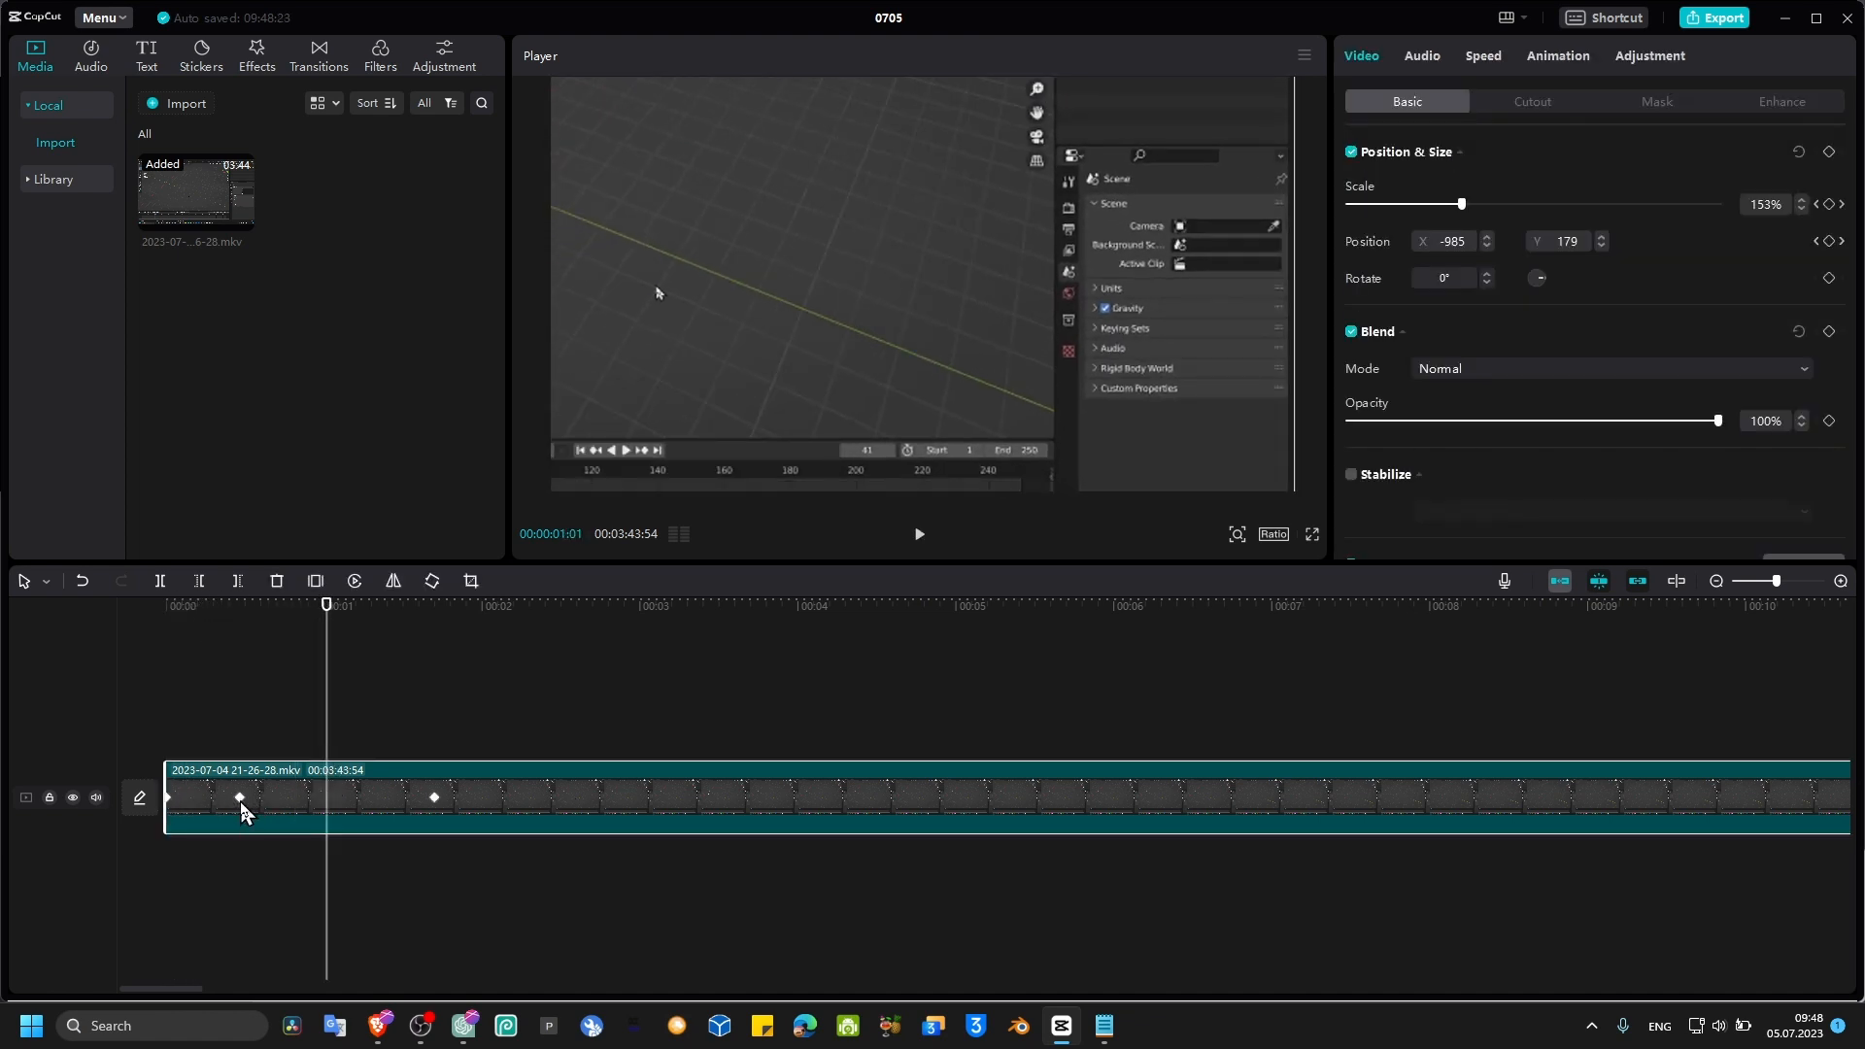
left_click_drag(197, 611, 386, 623)
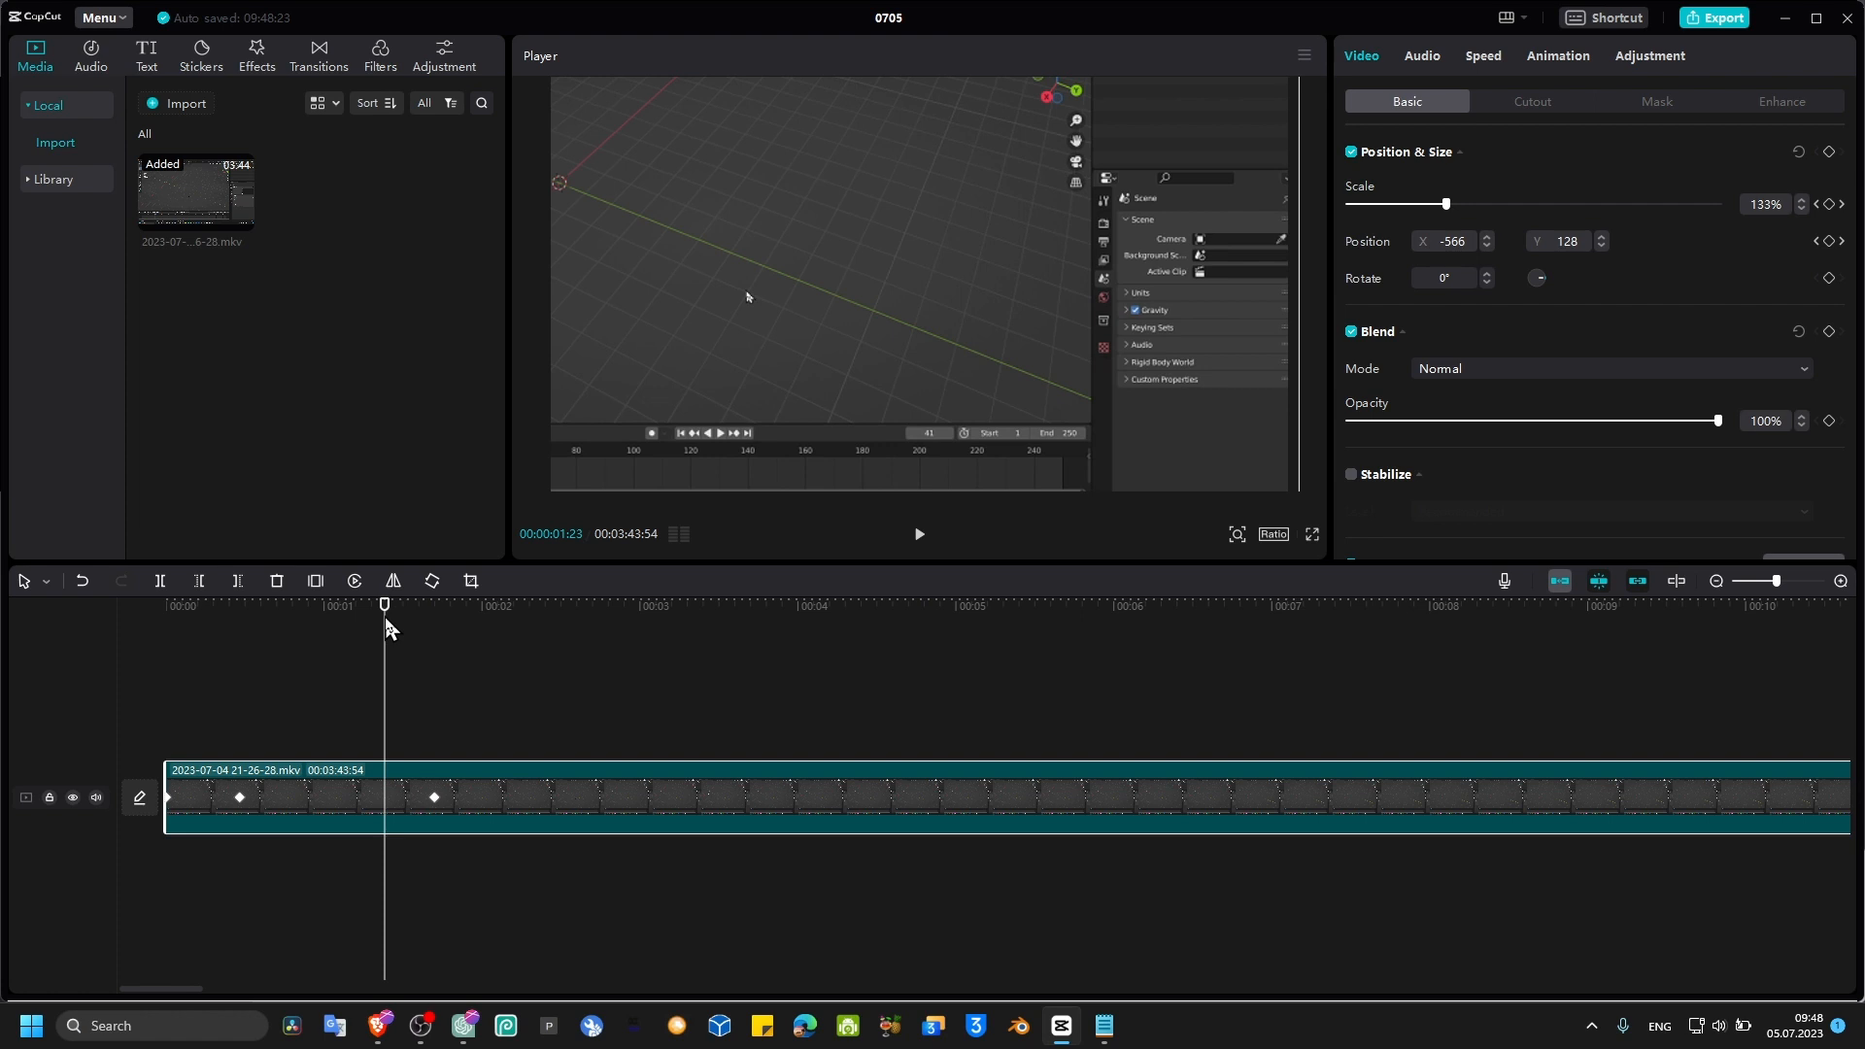
left_click_drag(386, 626, 233, 670)
key("space")
key("space")
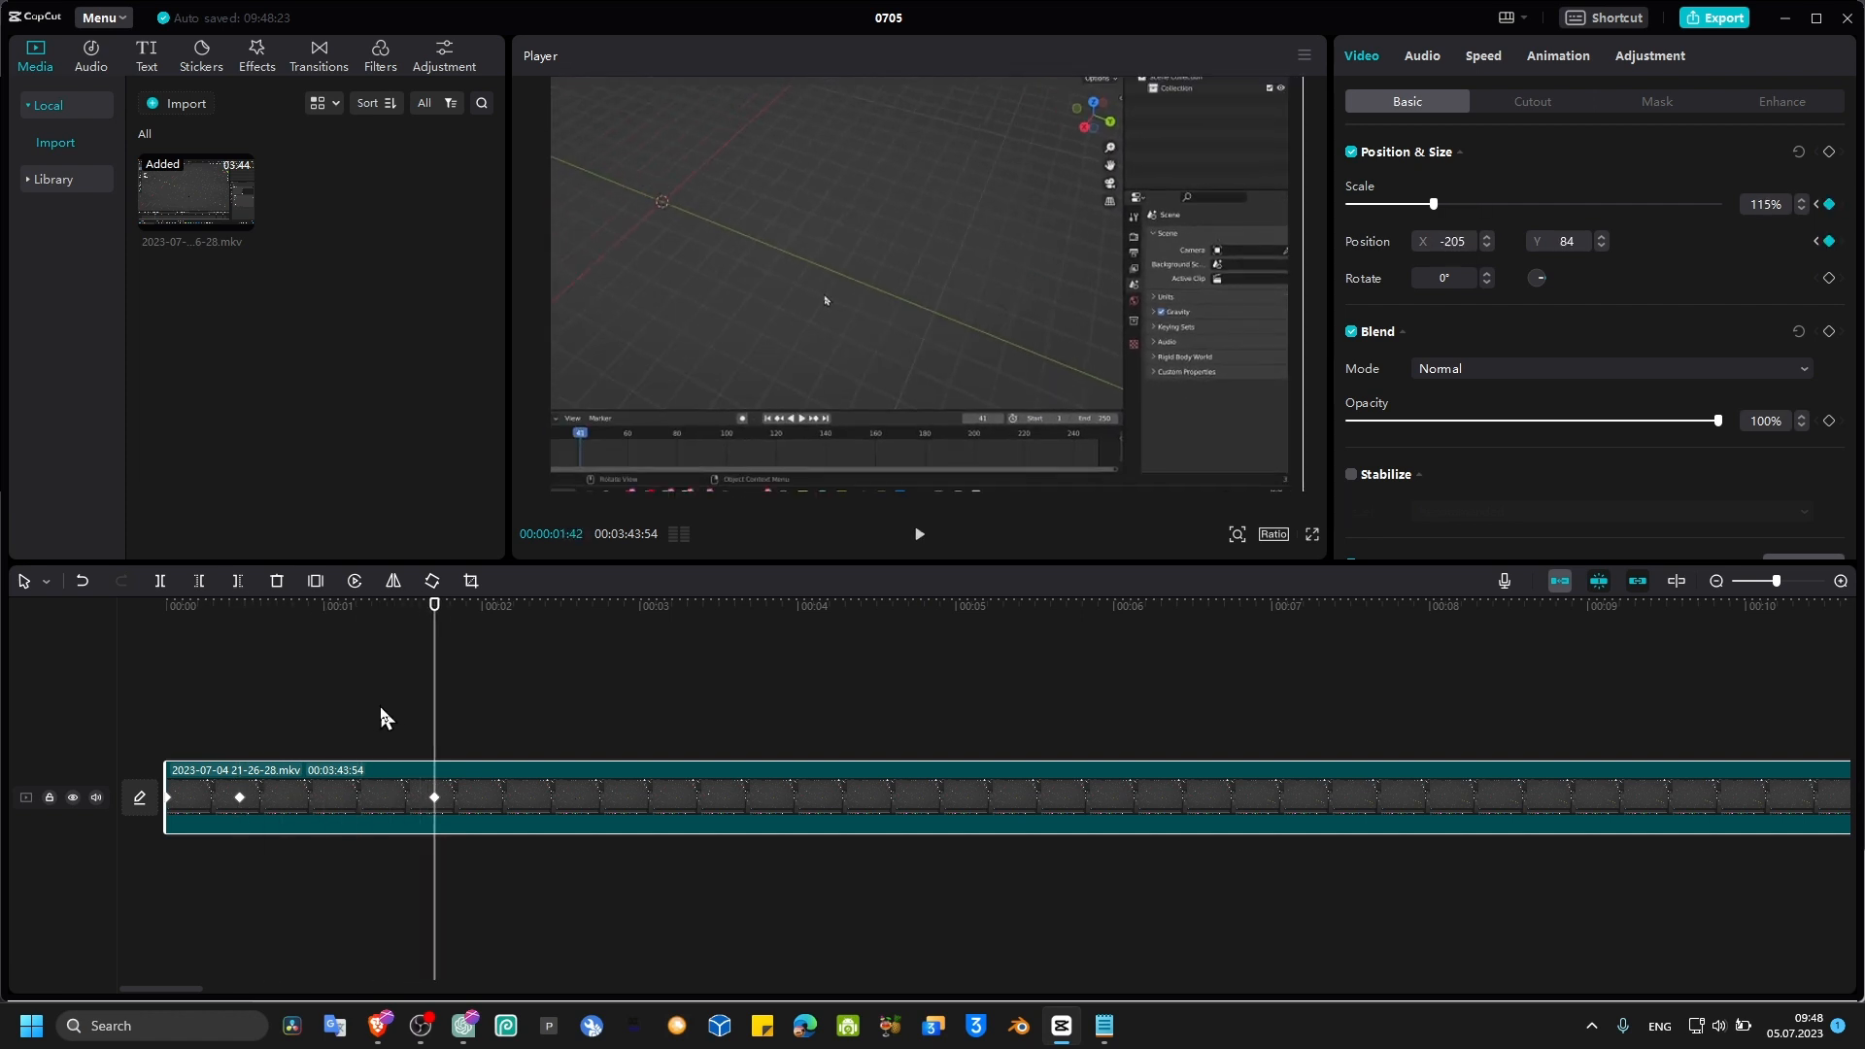
Step: Undo the zoom-out keyframe edits made at about 1.7 seconds
mouse_move(432, 632)
left_mouse_down()
mouse_move(392, 637)
mouse_move(428, 656)
left_mouse_up()
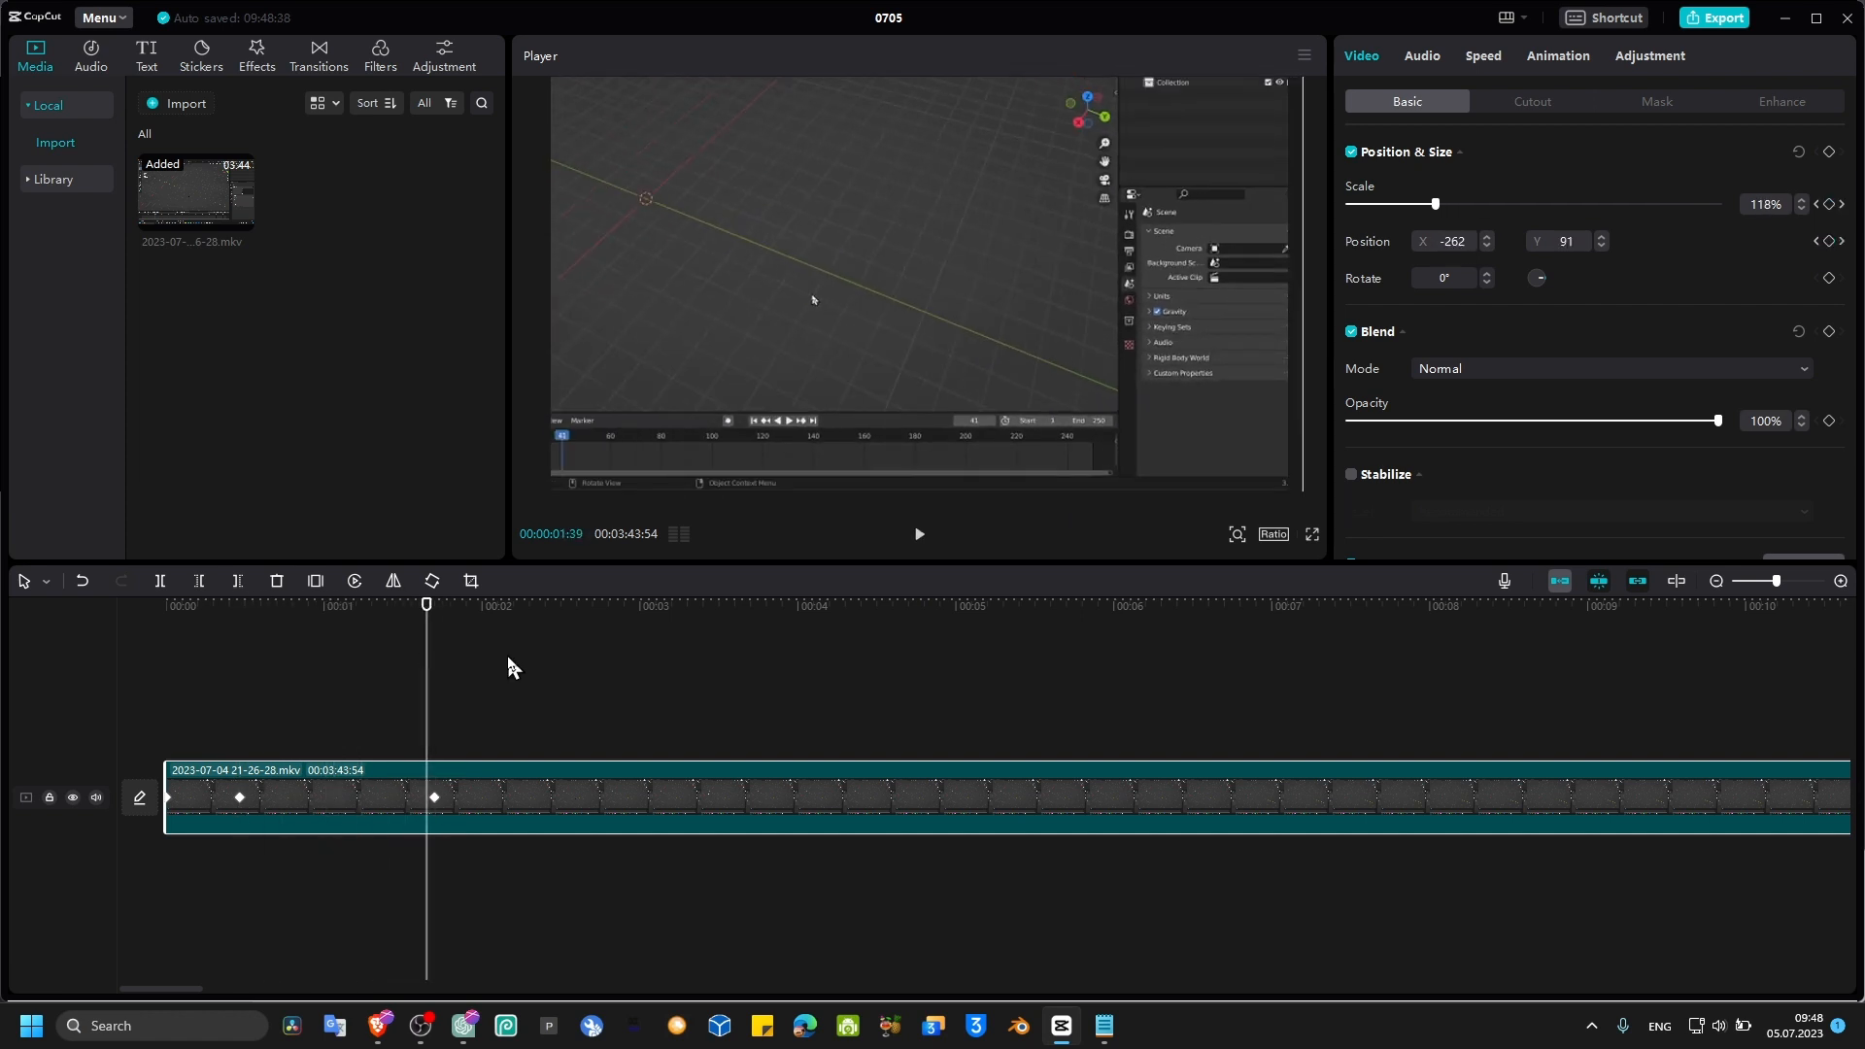
key("ctrl+z")
key("ctrl+z")
key("ctrl+z")
key("ctrl+z")
key("ctrl+z")
key("ctrl+z")
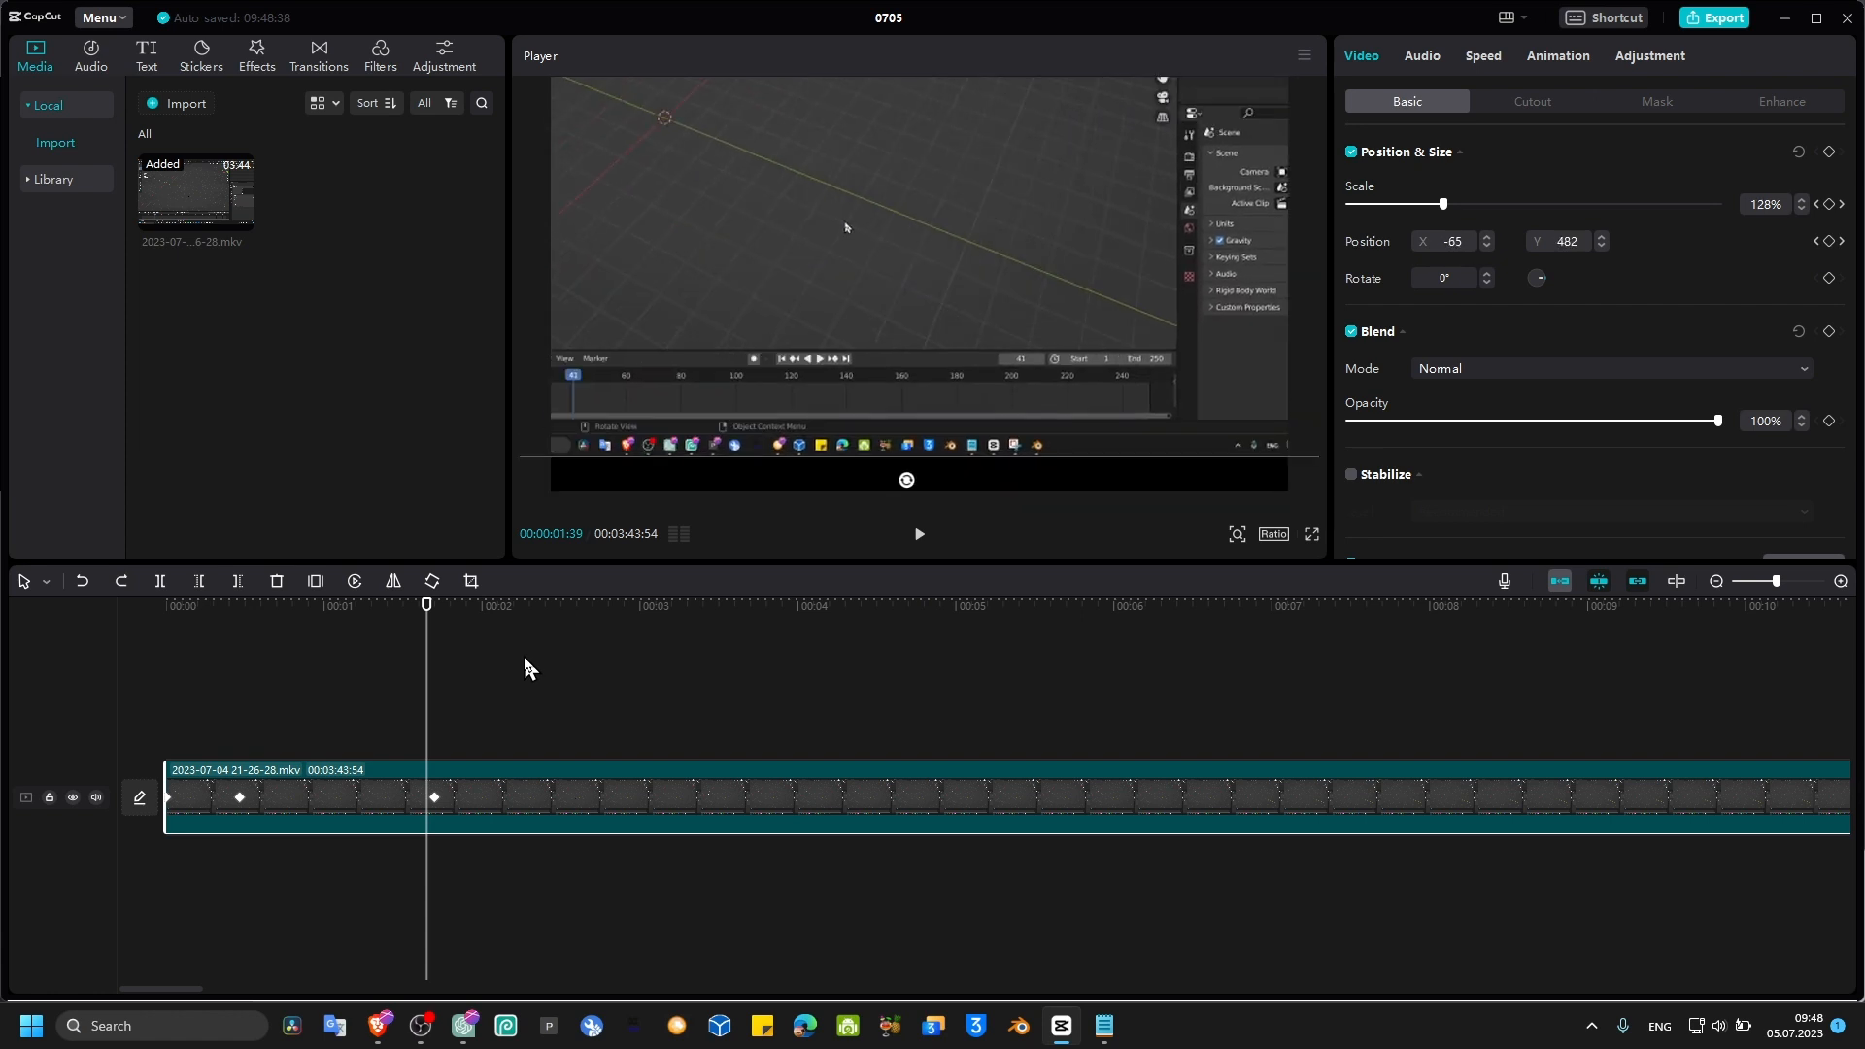
key("ctrl+z")
key("ctrl+z")
key("ctrl+z")
key("ctrl+z")
key("ctrl+z")
key("ctrl+z")
key("ctrl+z")
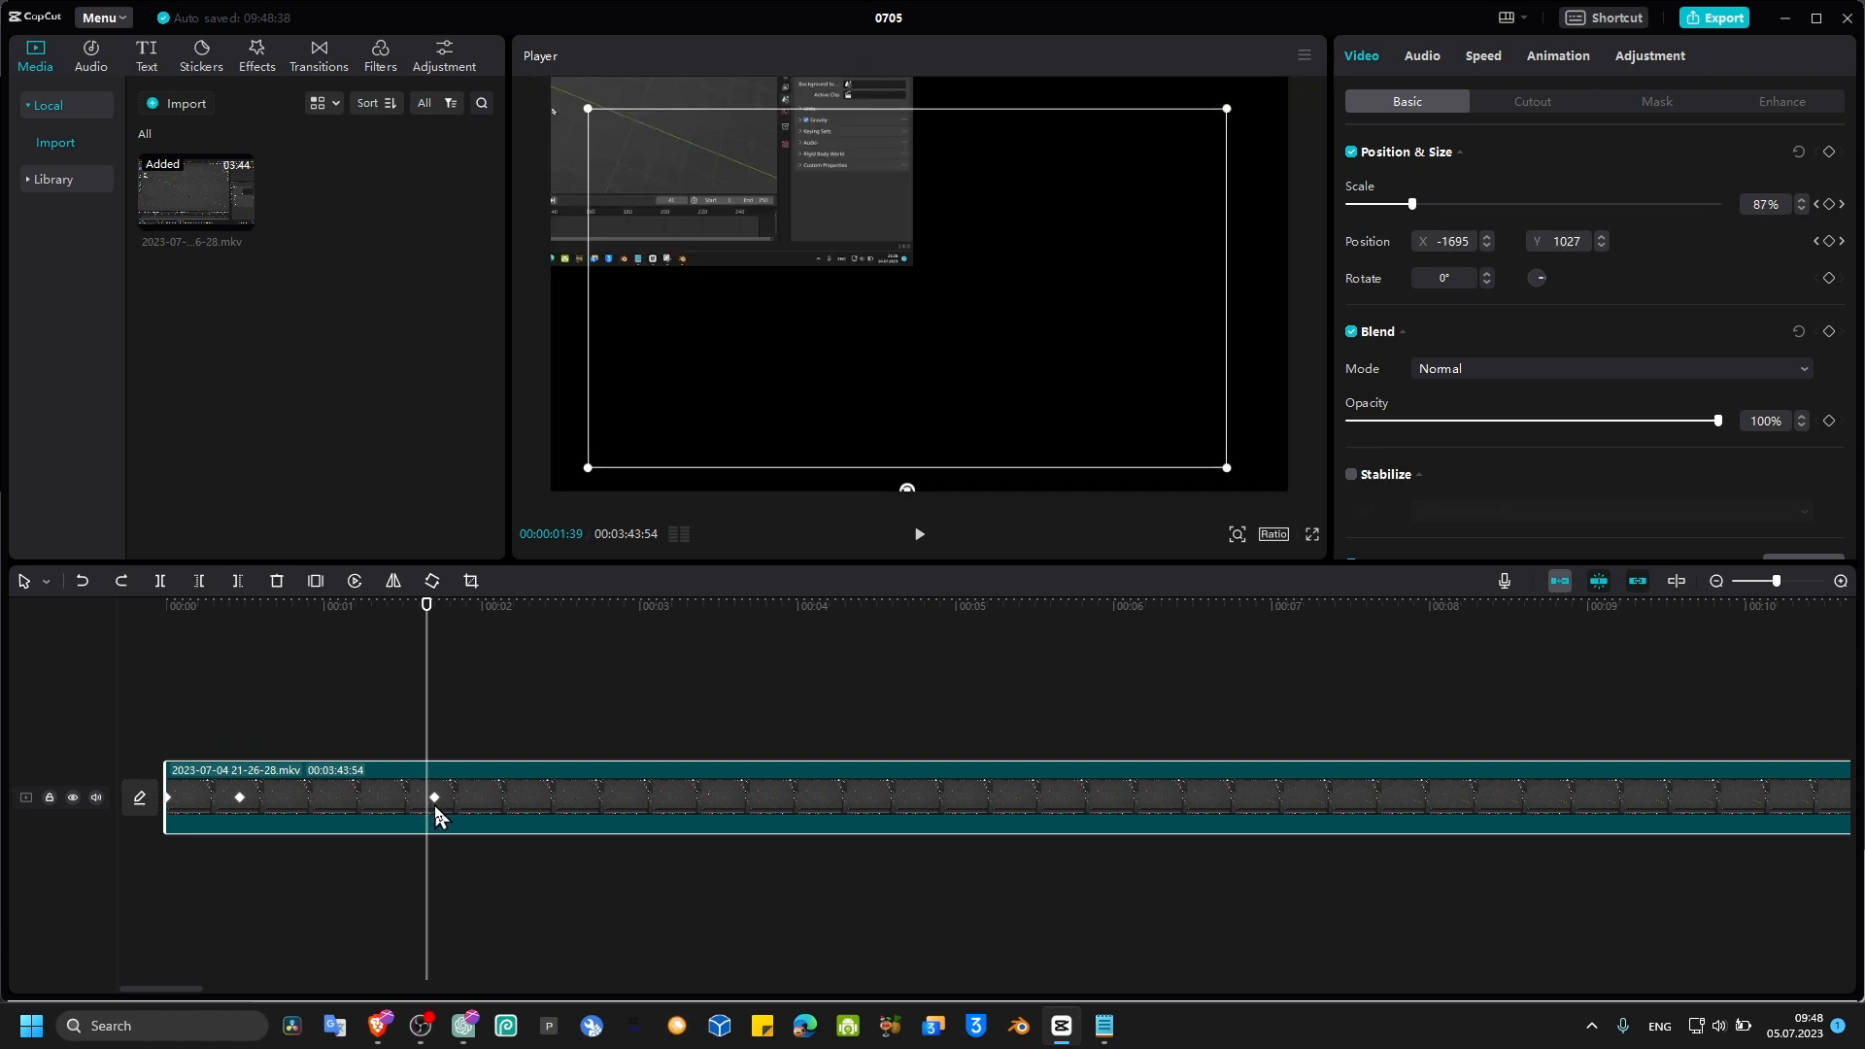
key("ctrl+z")
key("ctrl+z")
key("ctrl+z")
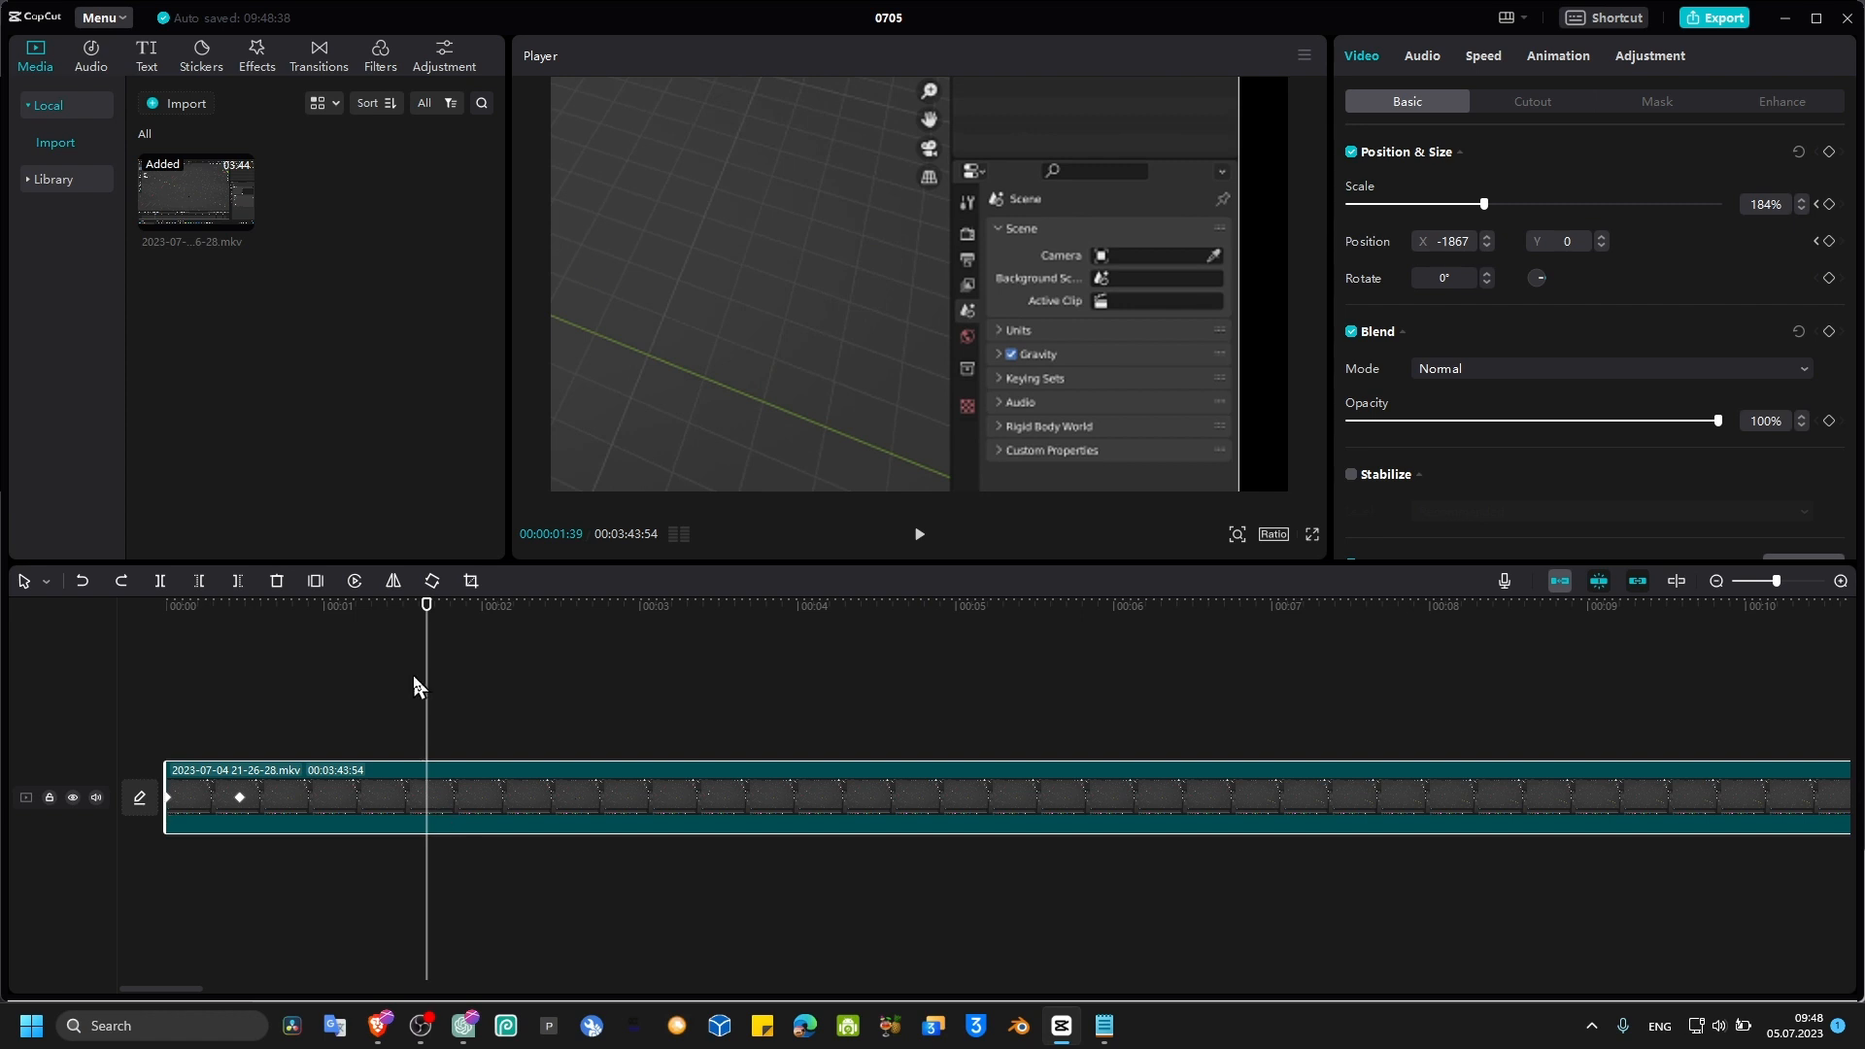
Step: Nudge the zoomed frame at the 0.5-second keyframe, then add a keyframe at about 2.1 seconds holding the 184% zoom
left_click_drag(425, 635, 238, 680)
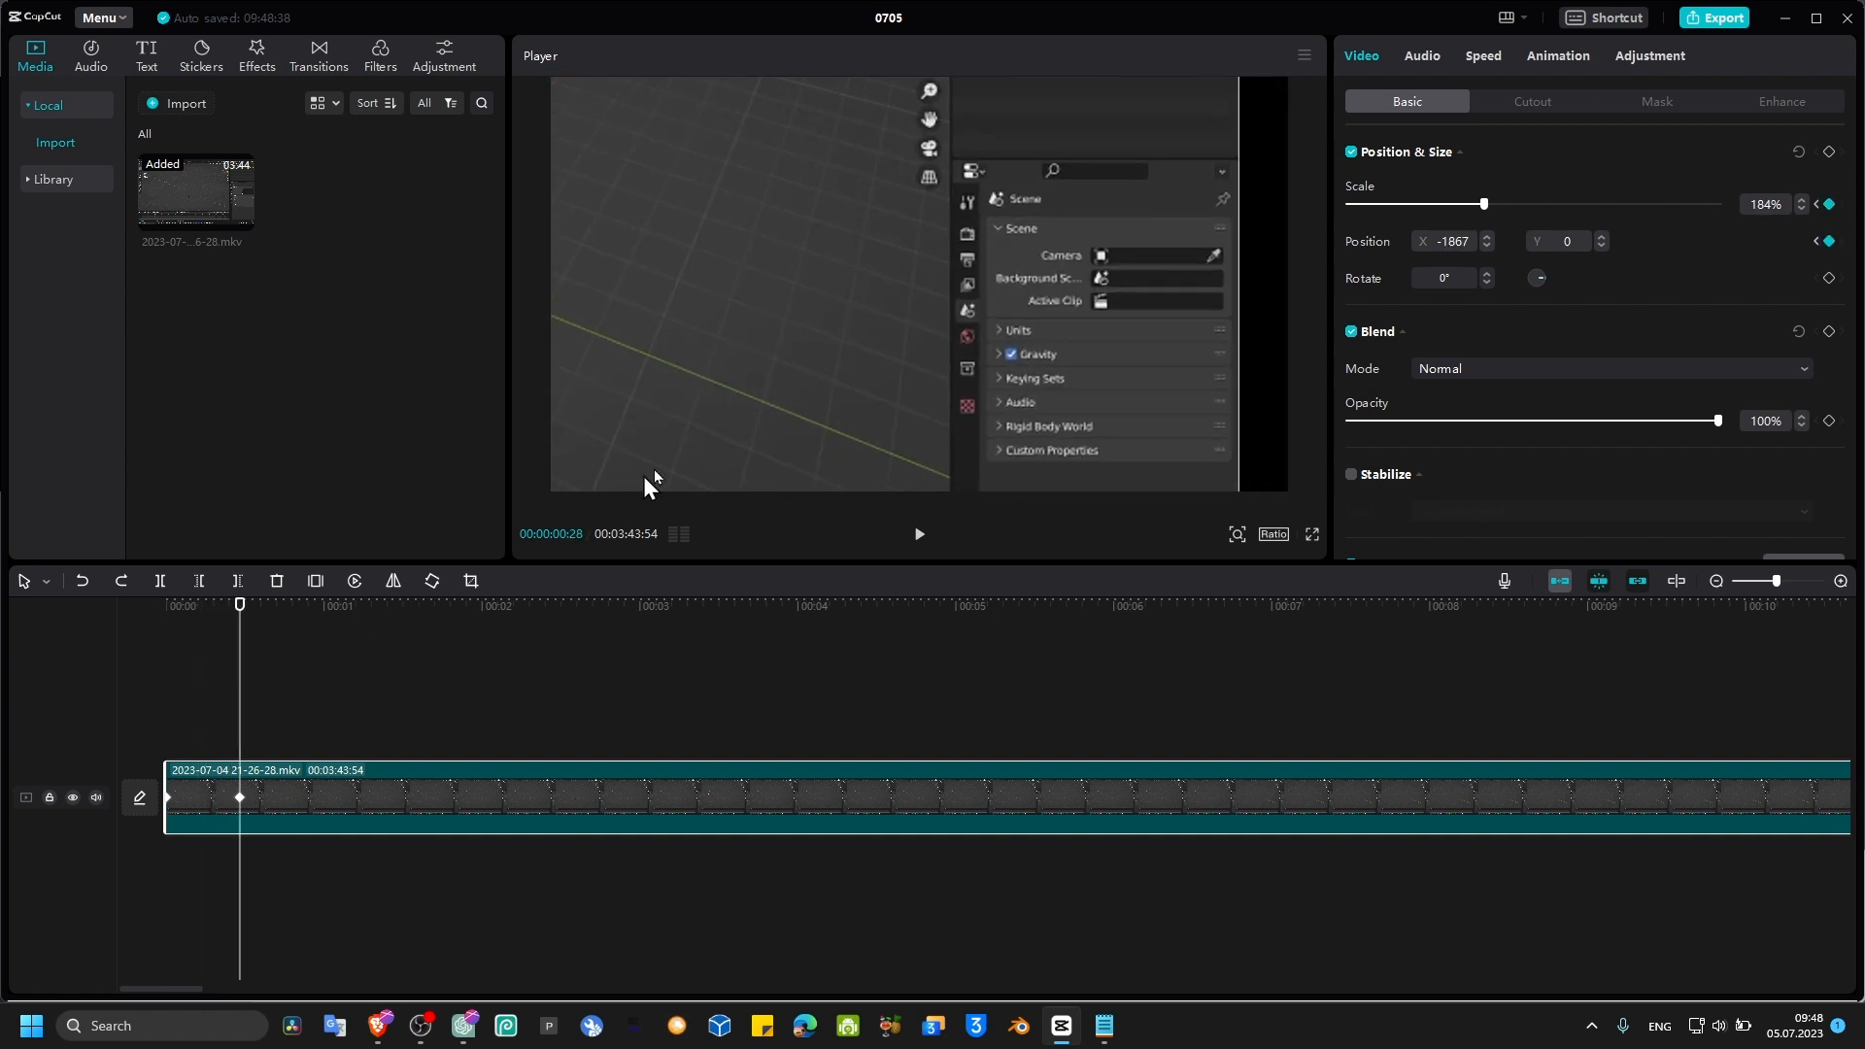
left_click_drag(777, 456, 760, 452)
left_click_drag(245, 652, 505, 627)
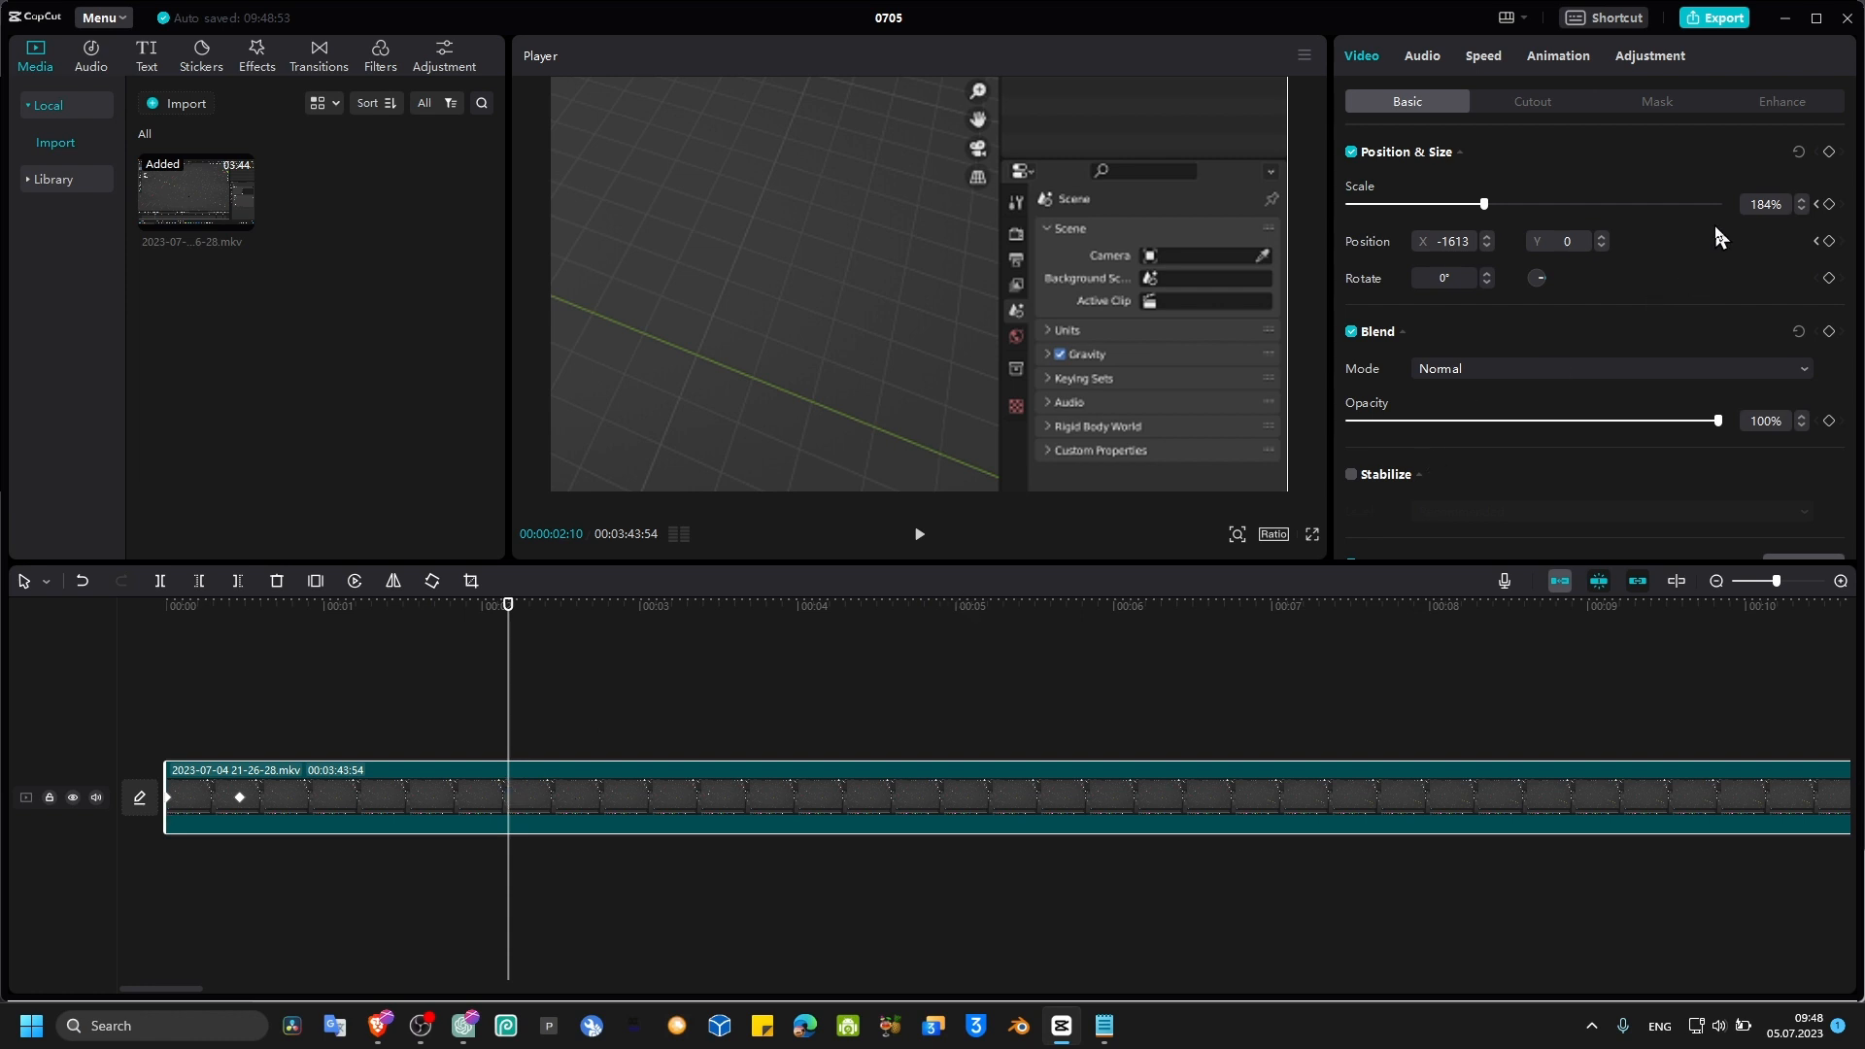
left_click(1829, 204)
Step: At about 2.9 seconds, zoom back out to 100% scale with the position at X 0, Y 0
left_click_drag(507, 604, 628, 625)
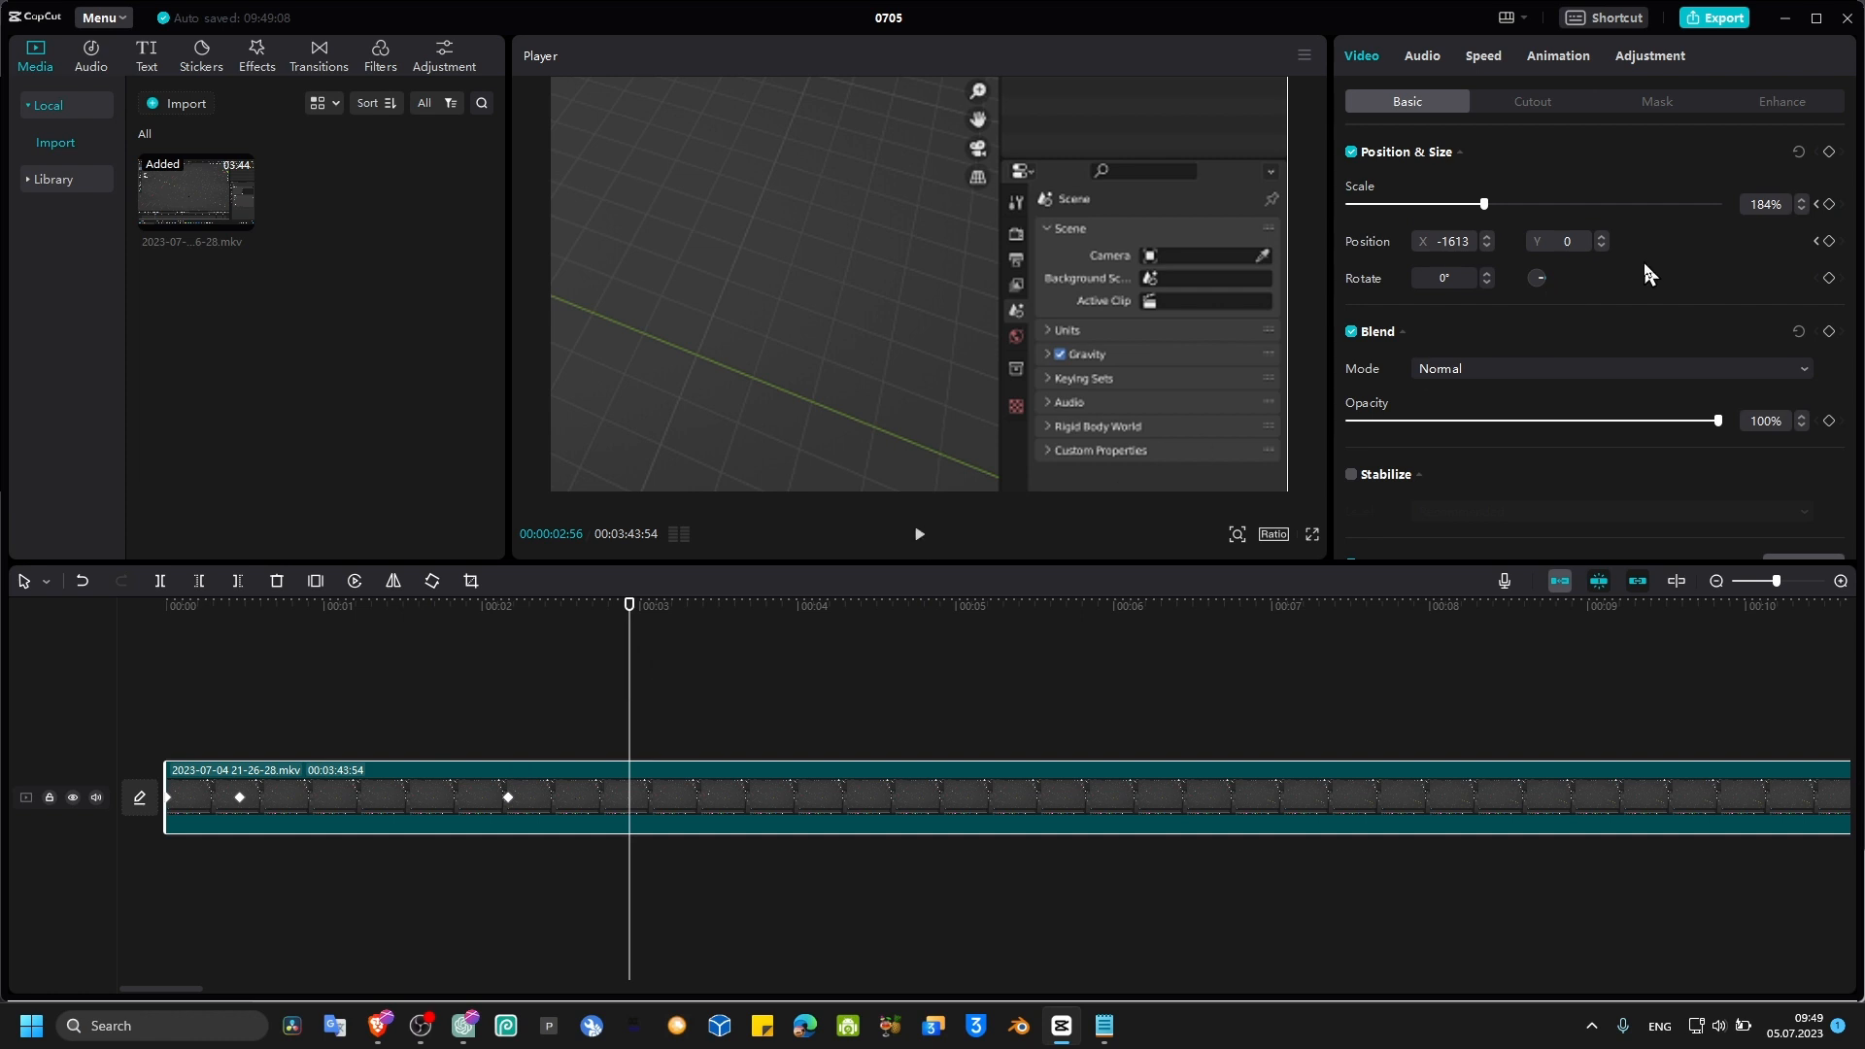
left_click_drag(1475, 206, 1436, 204)
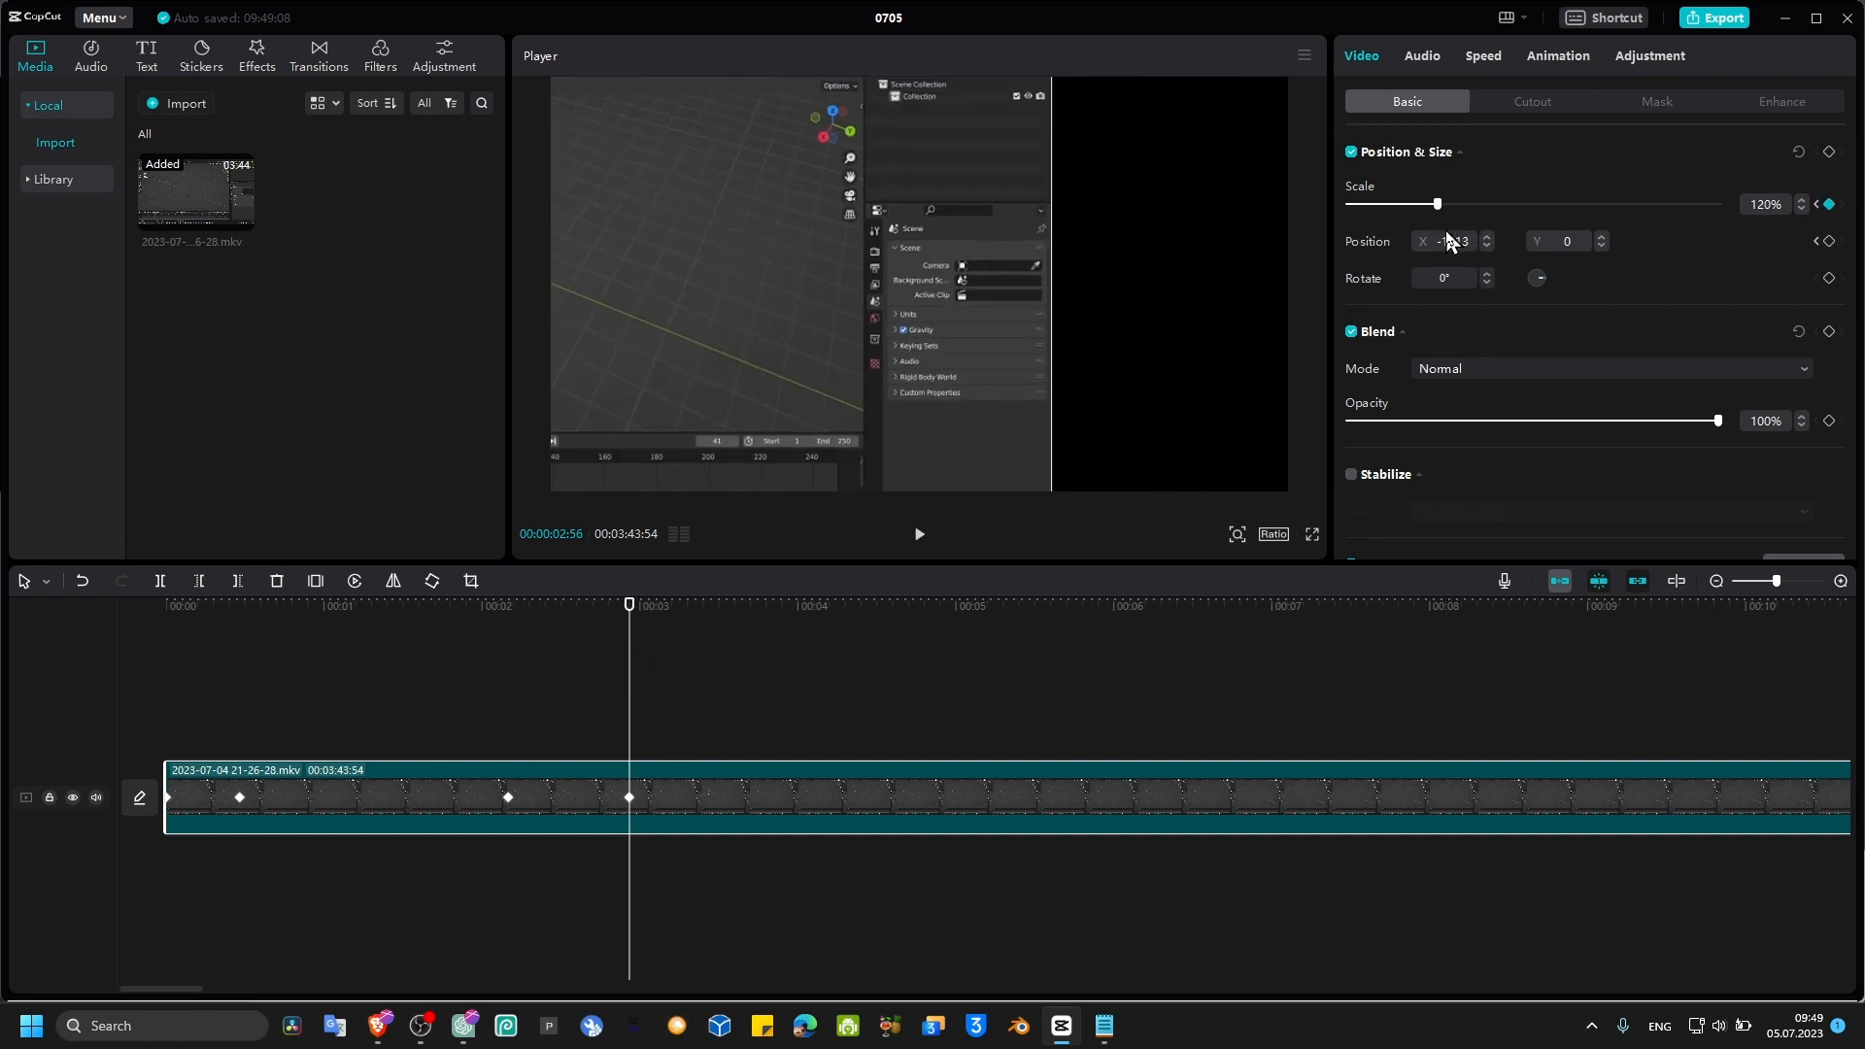
left_click_drag(1294, 259, 1207, 315)
mouse_move(1273, 447)
left_mouse_down()
mouse_move(1153, 376)
mouse_move(1125, 396)
mouse_move(1245, 450)
mouse_move(1212, 405)
mouse_move(1277, 474)
mouse_move(1263, 459)
left_mouse_up()
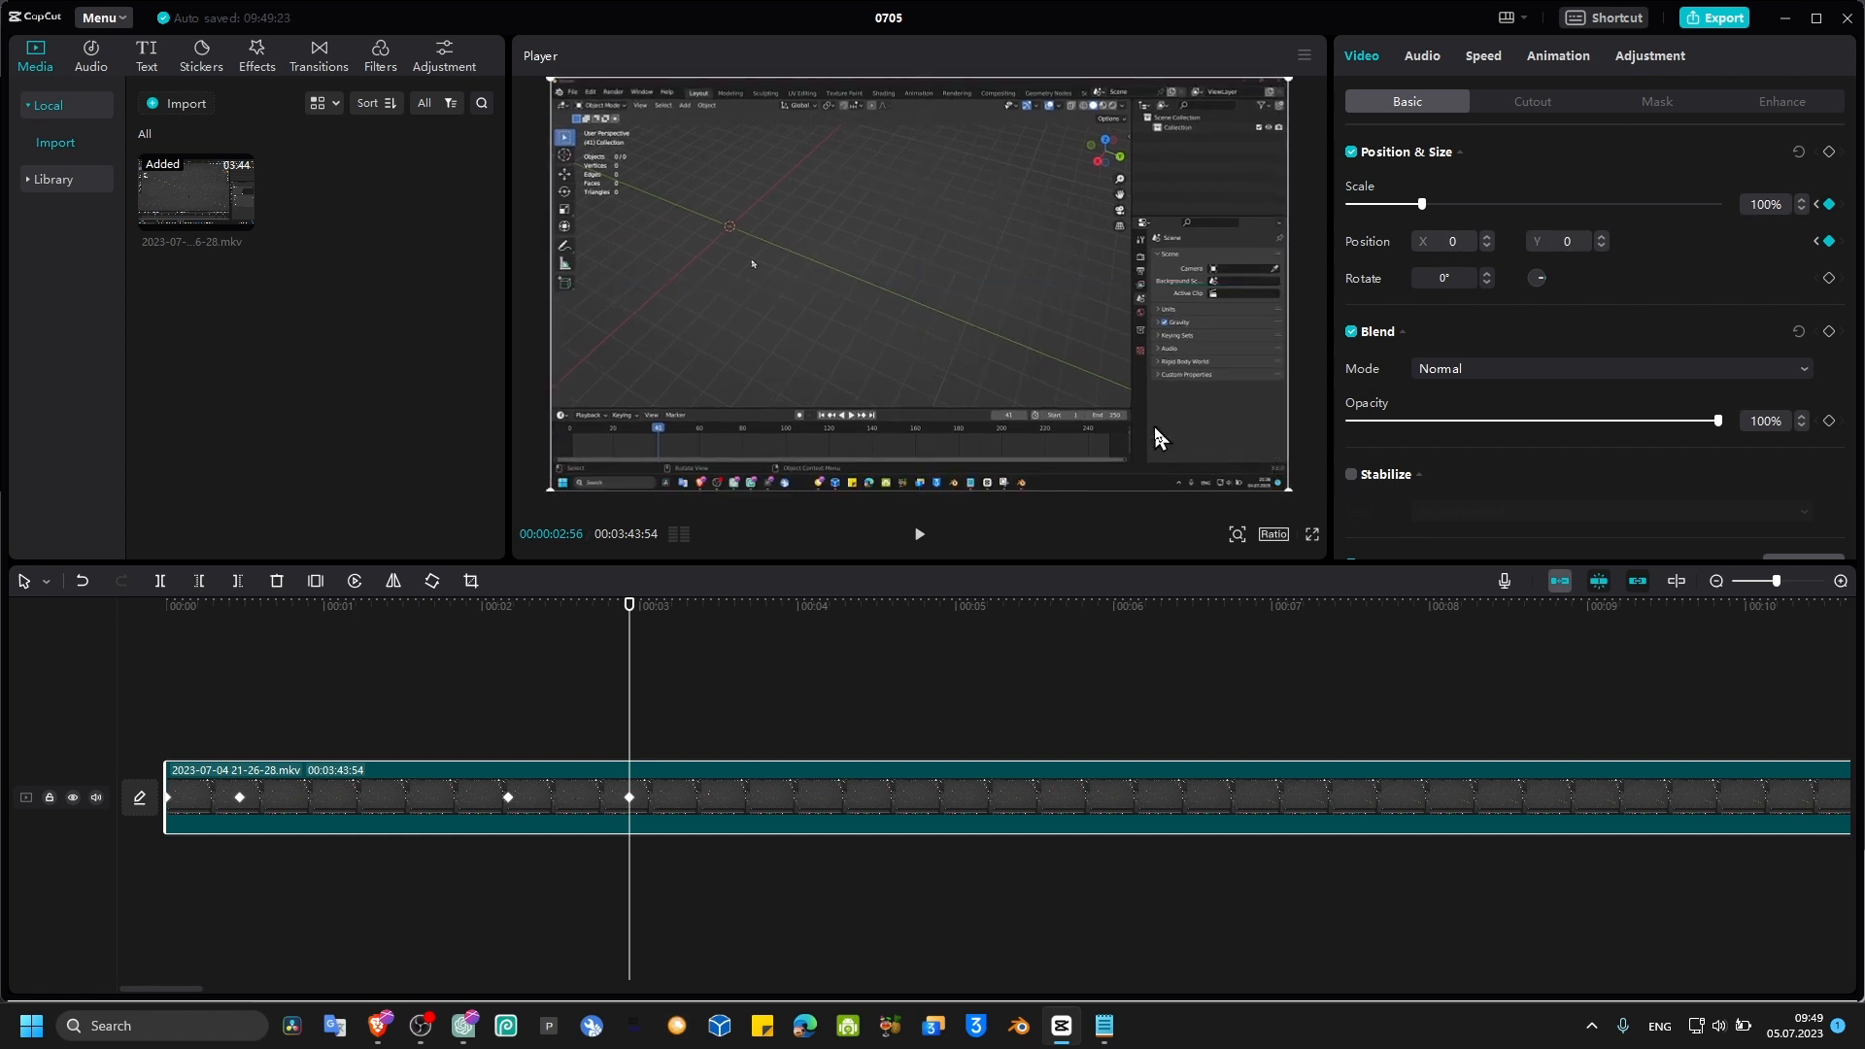
Step: Play back the zoom-in and zoom-out animation from the clip start
left_click(493, 633)
left_click(143, 627)
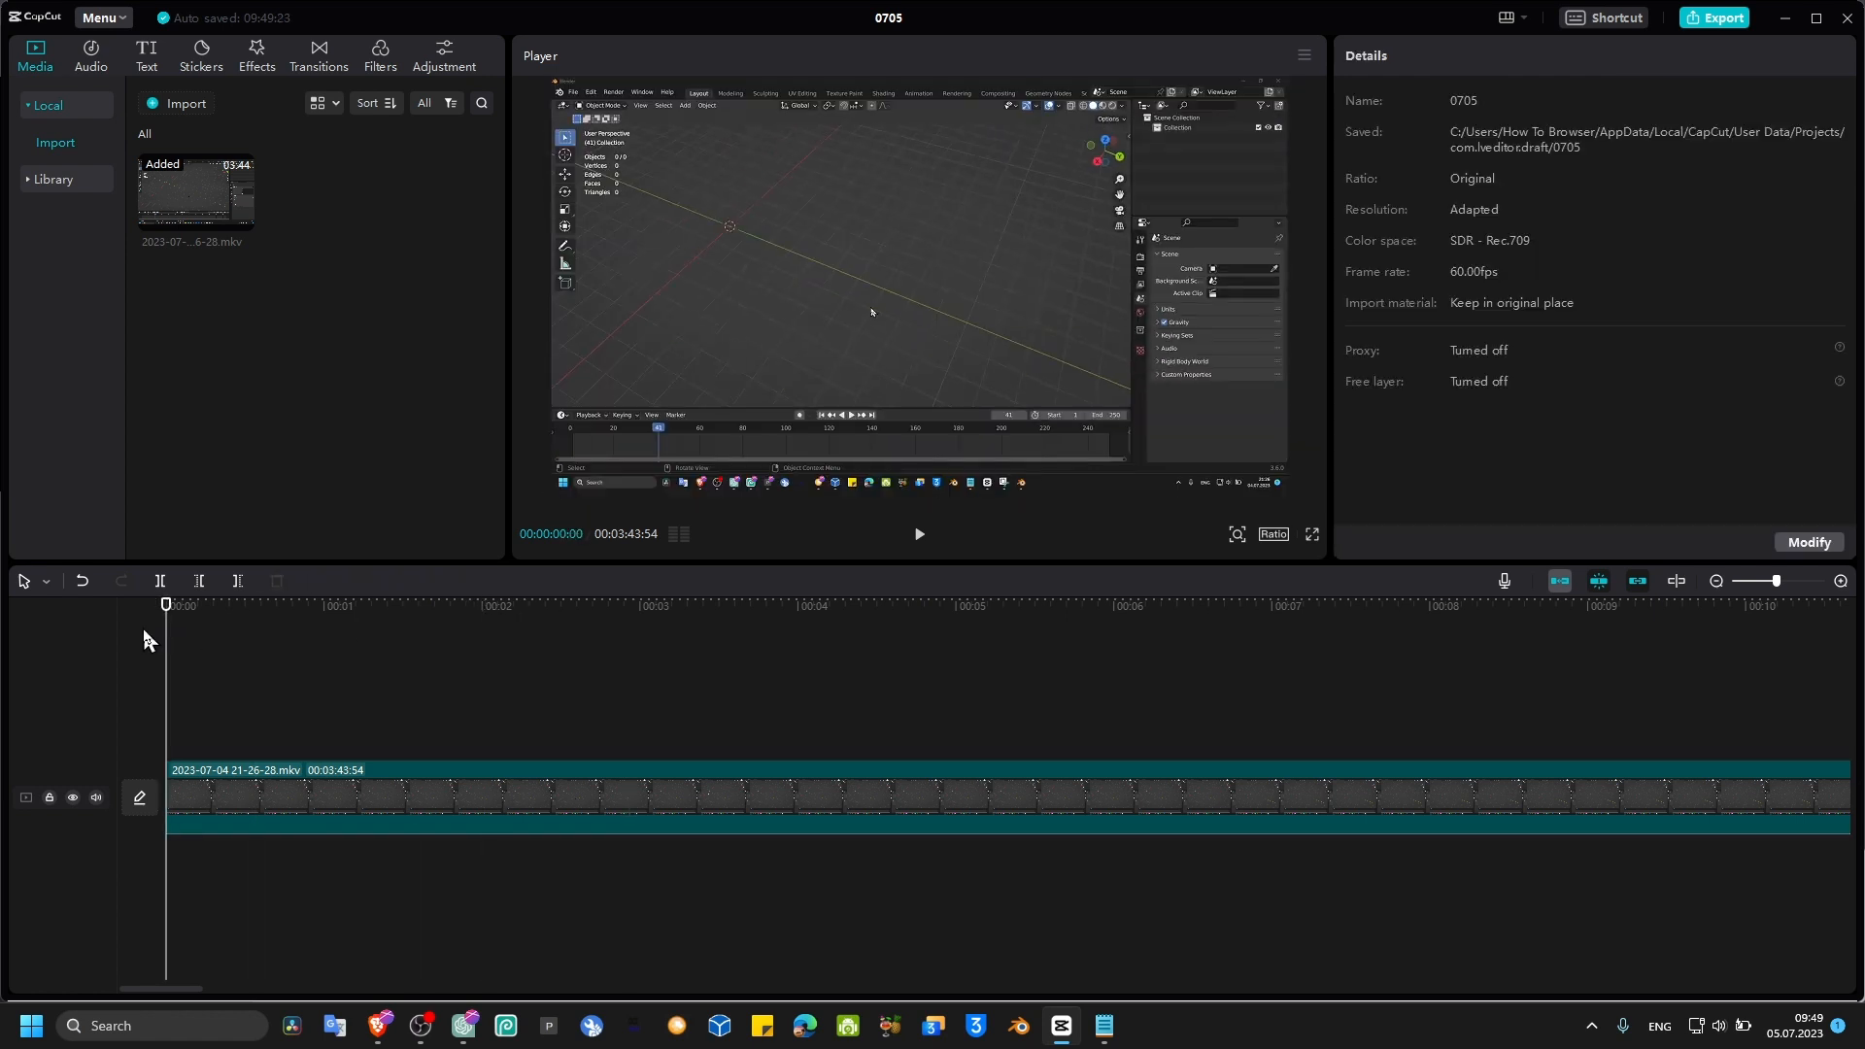
key("space")
key("space")
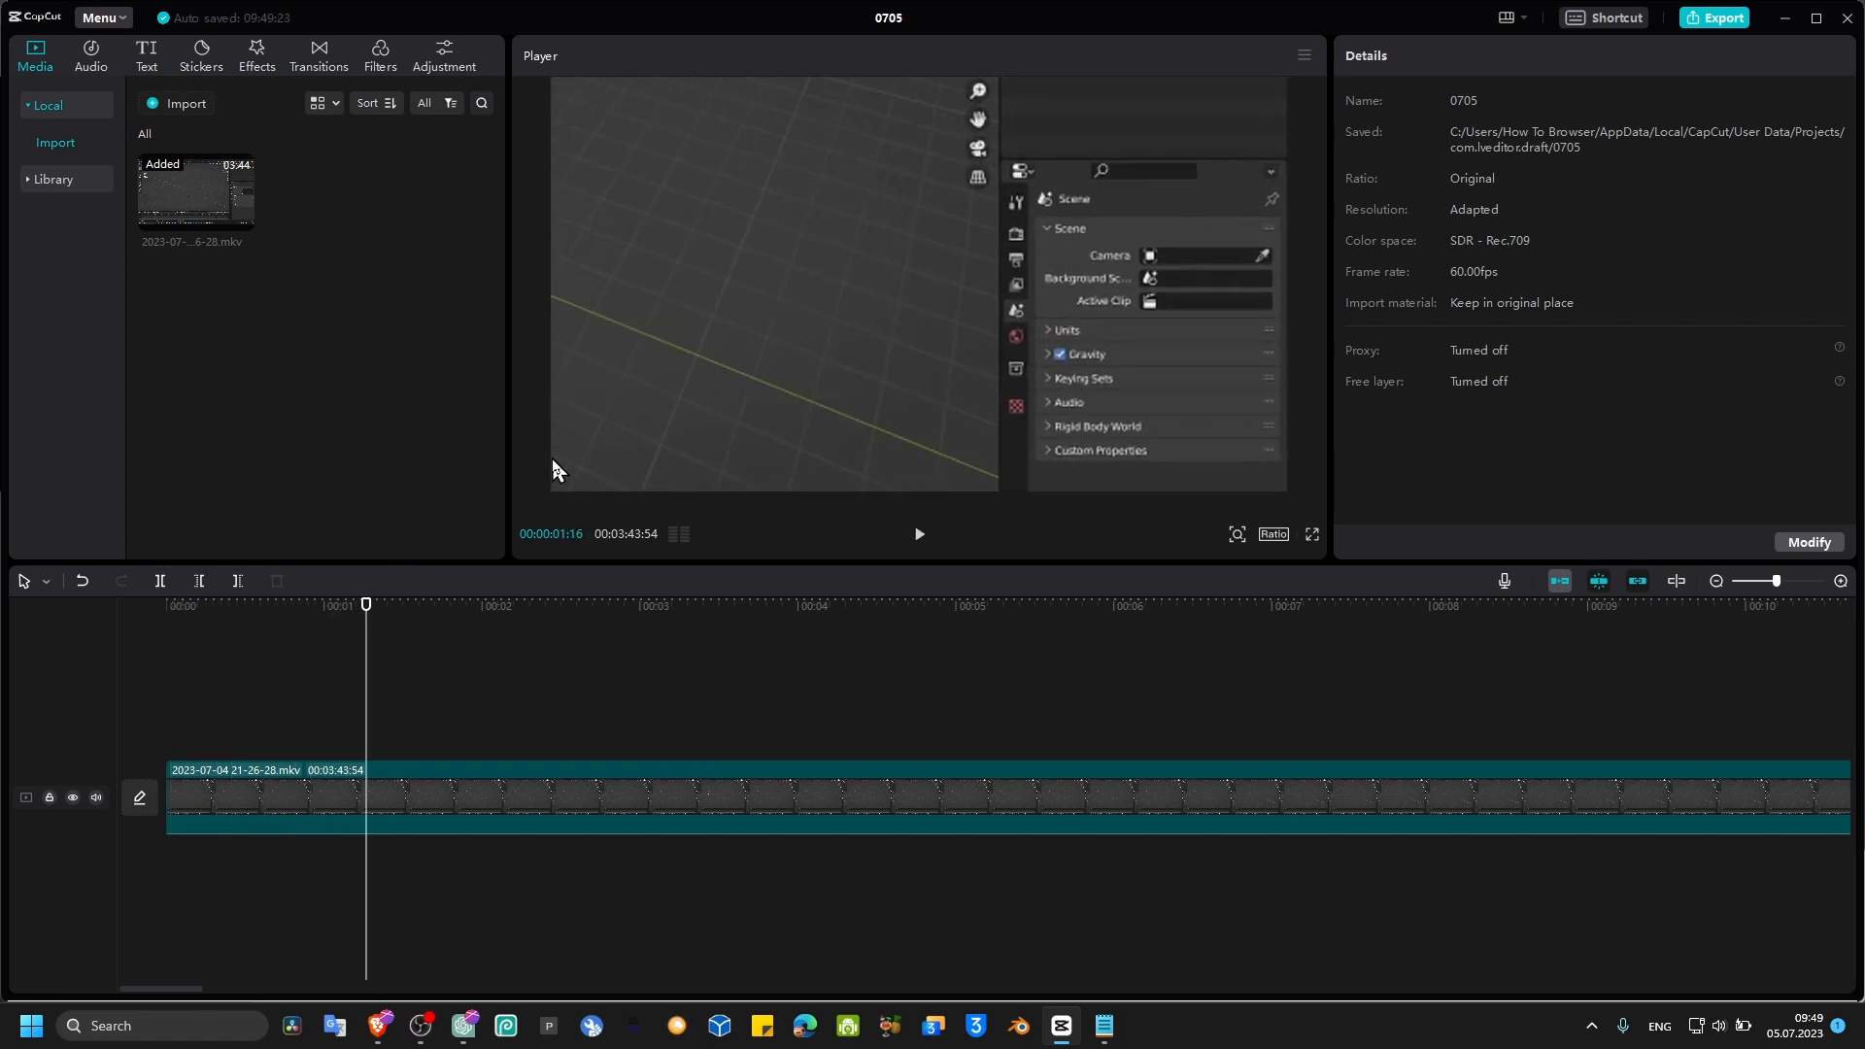
left_click(268, 626)
left_click(266, 782)
key("space")
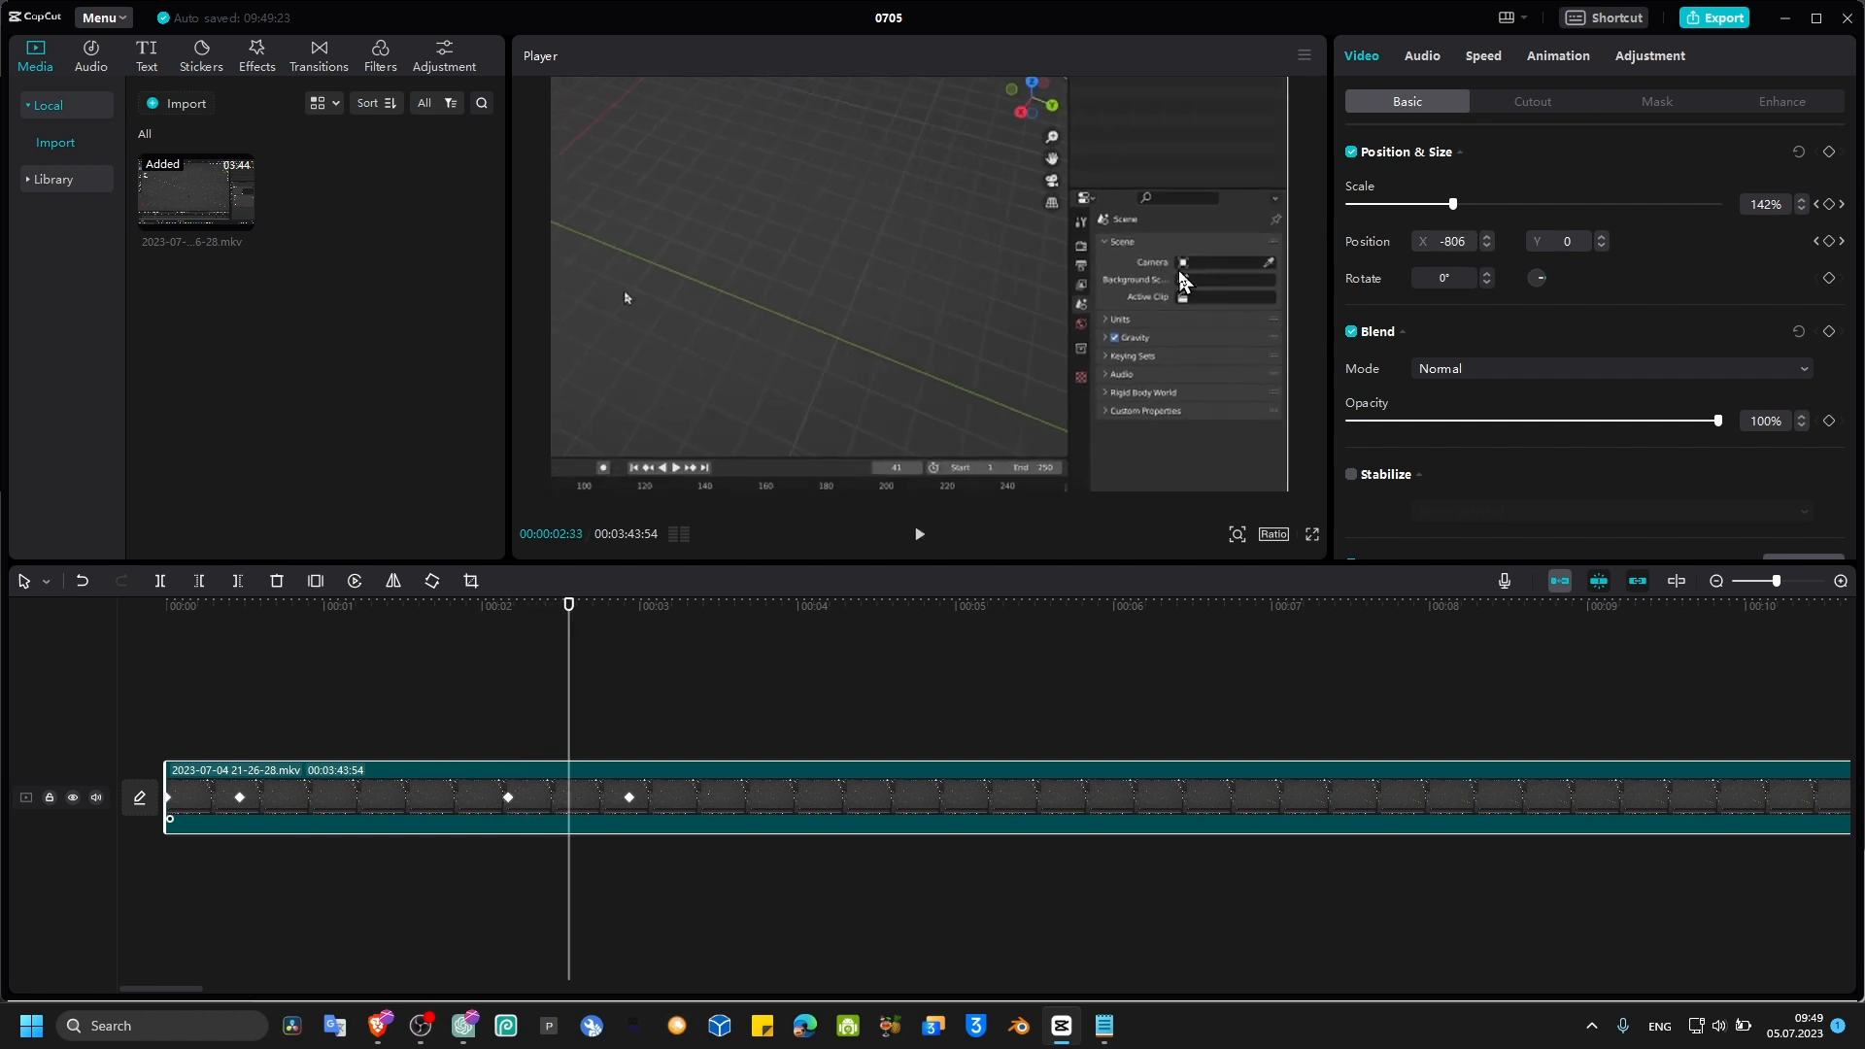
key("space")
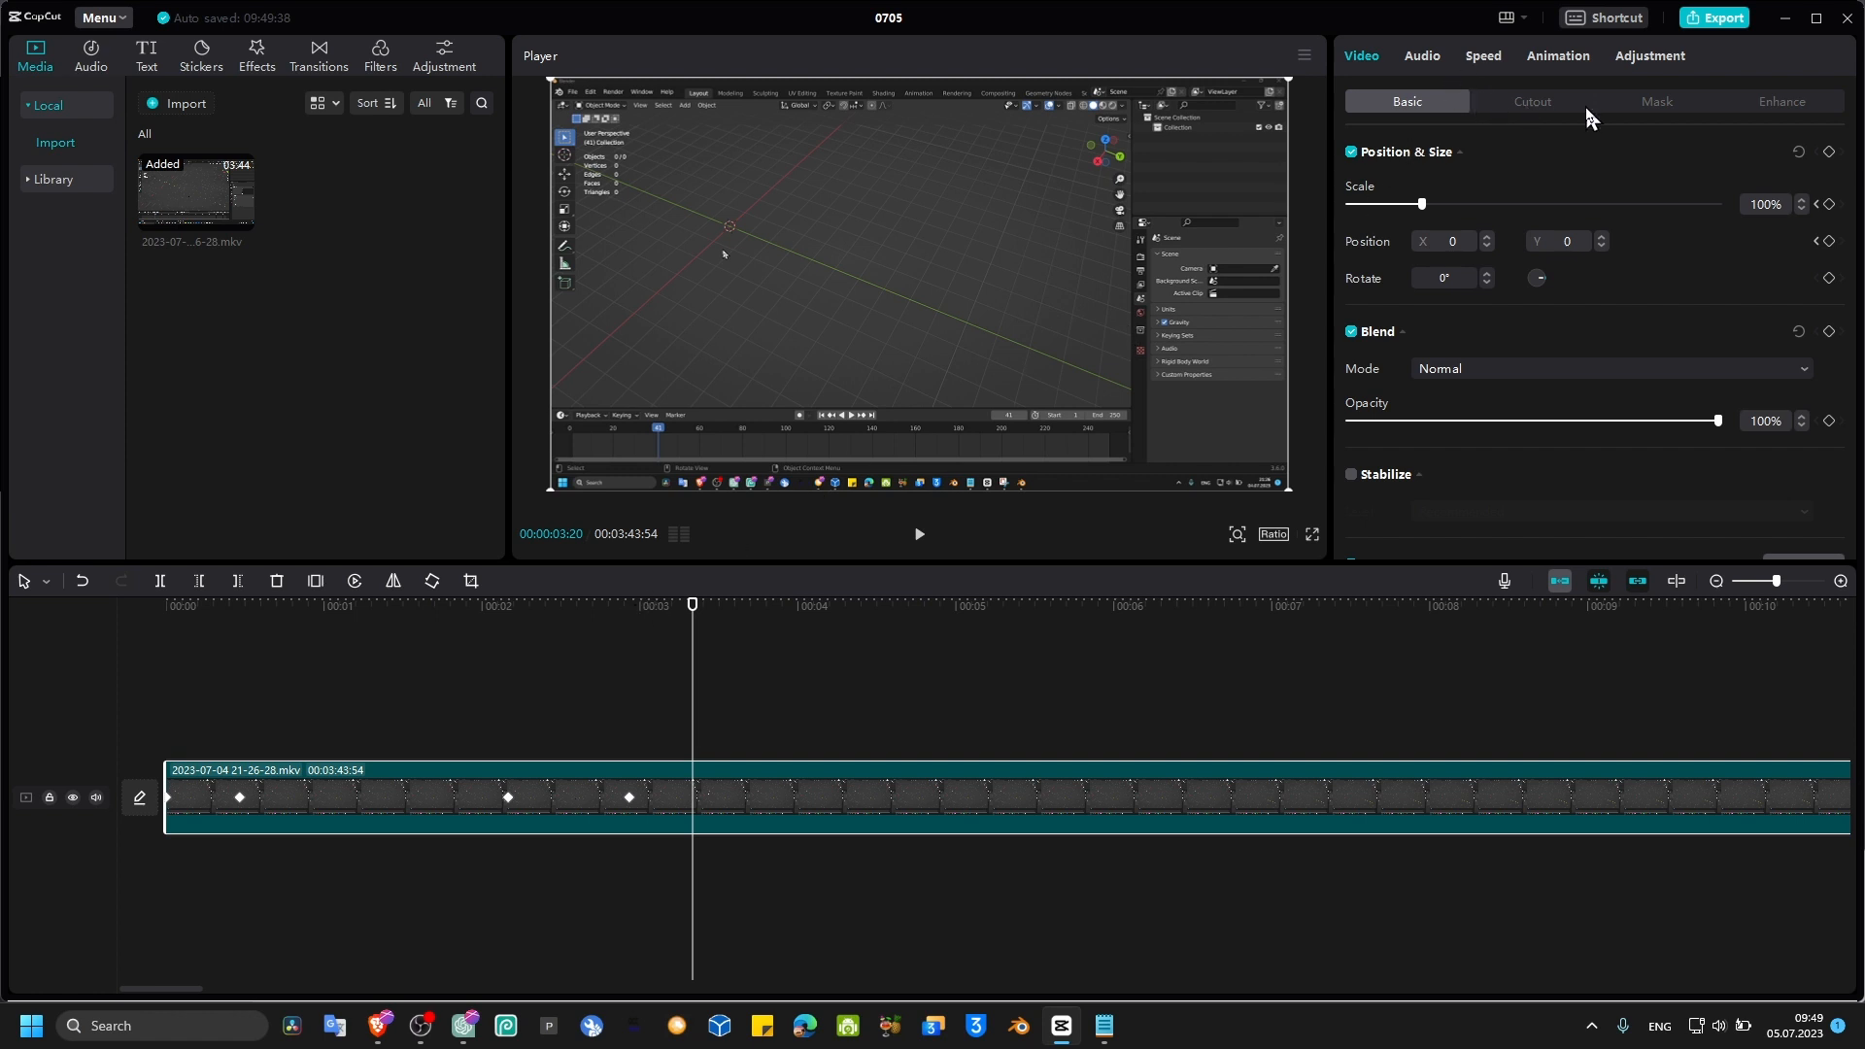
left_click(1641, 56)
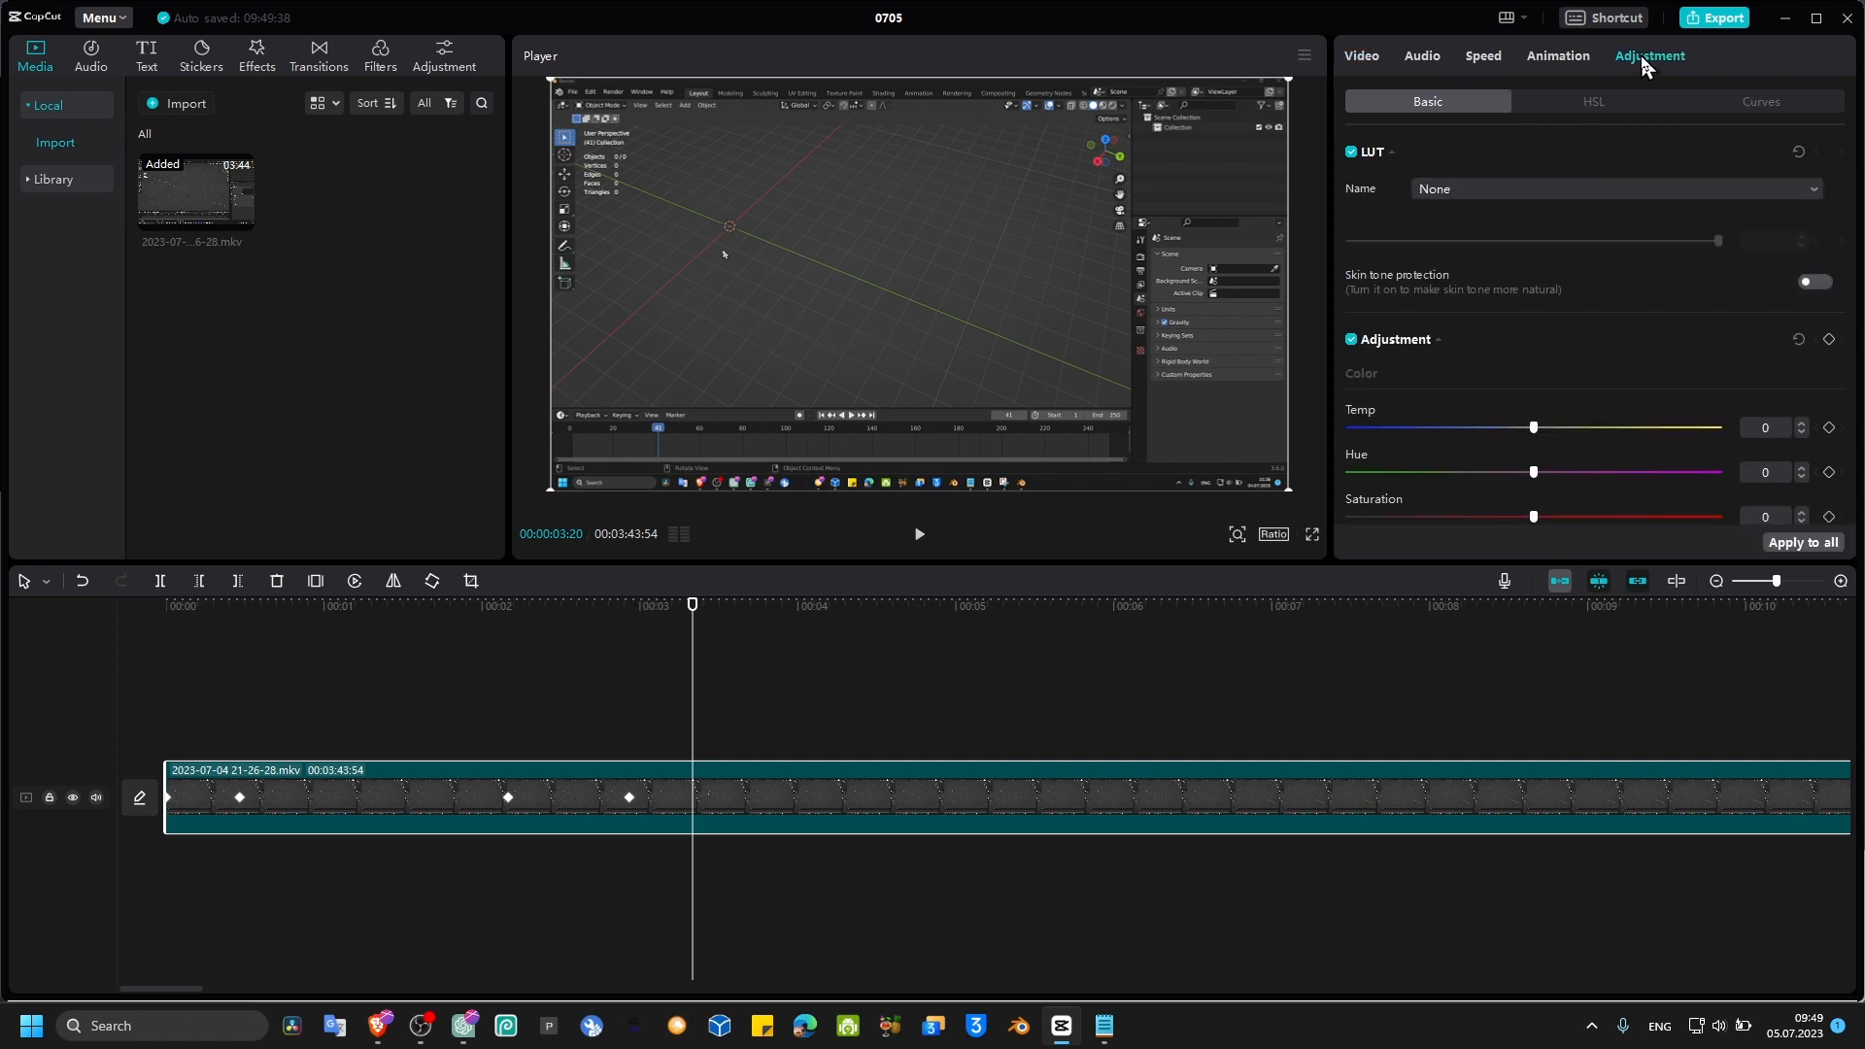
left_click(1559, 58)
left_click(1480, 59)
left_click(1421, 57)
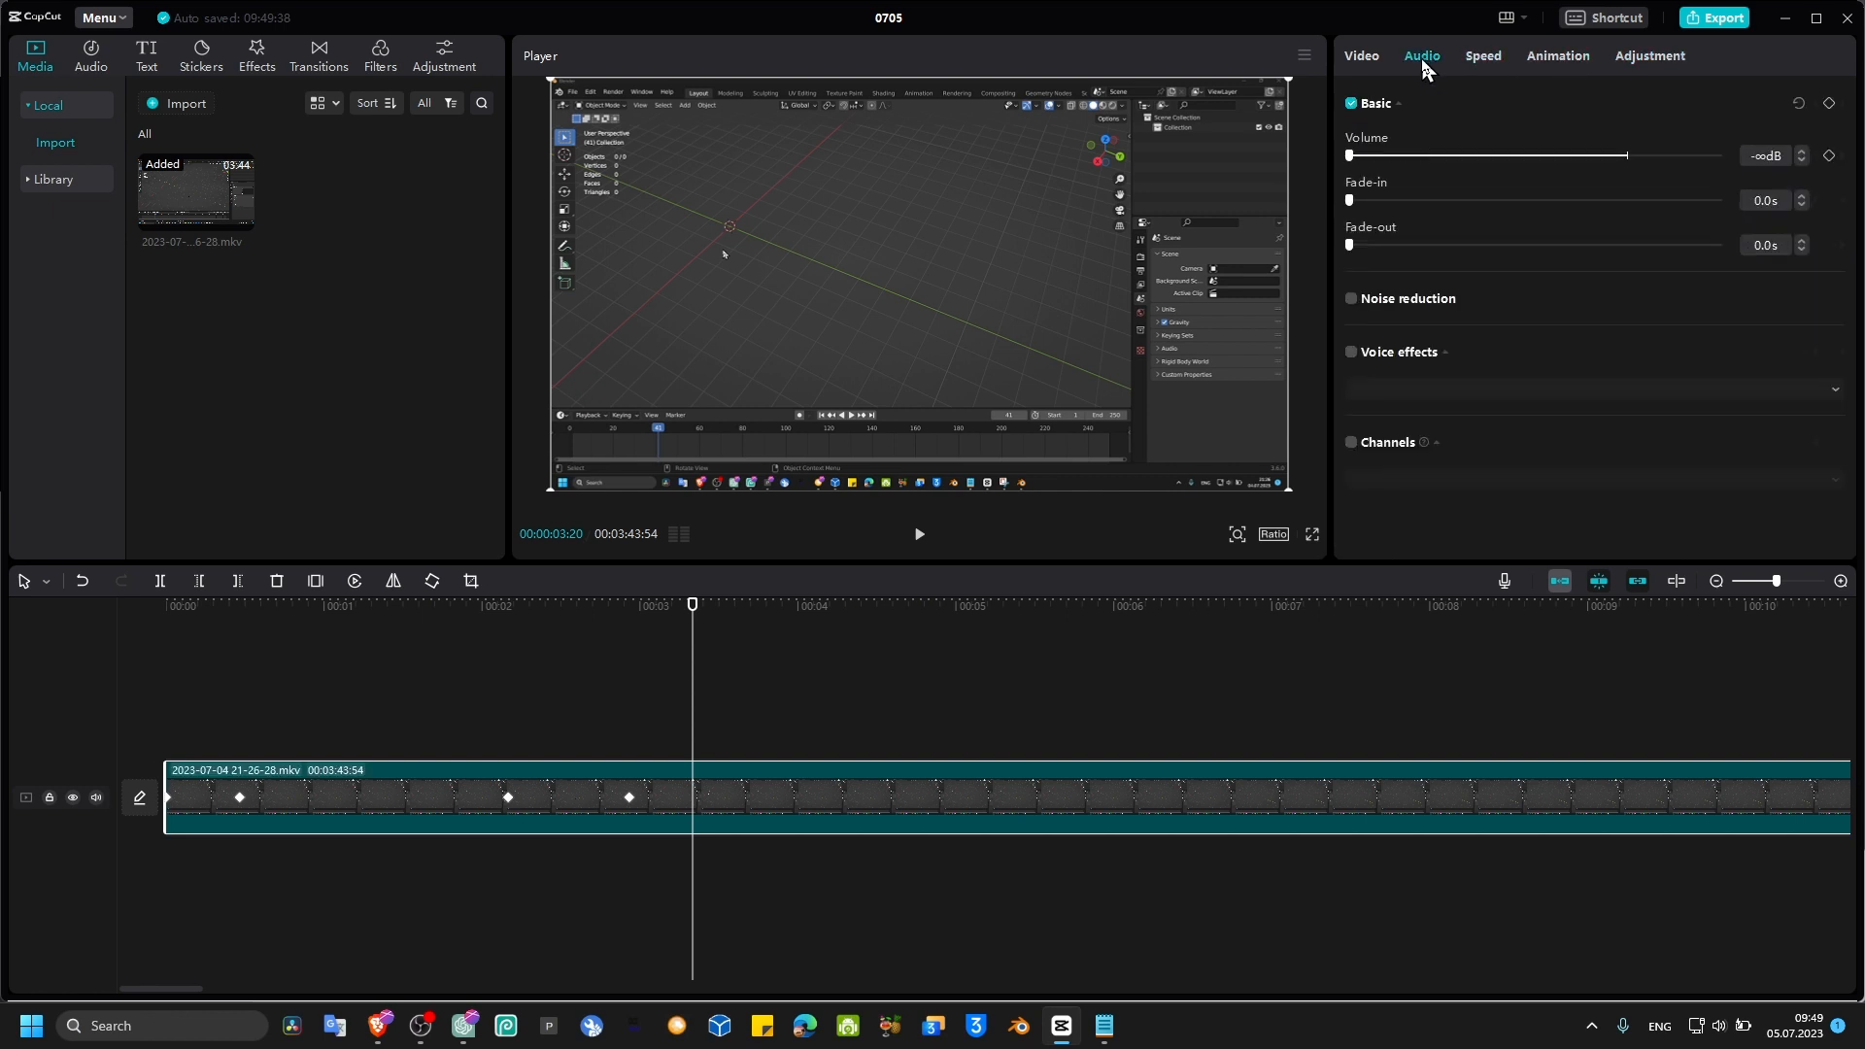
left_click(1364, 59)
left_click(1533, 101)
left_click(1657, 101)
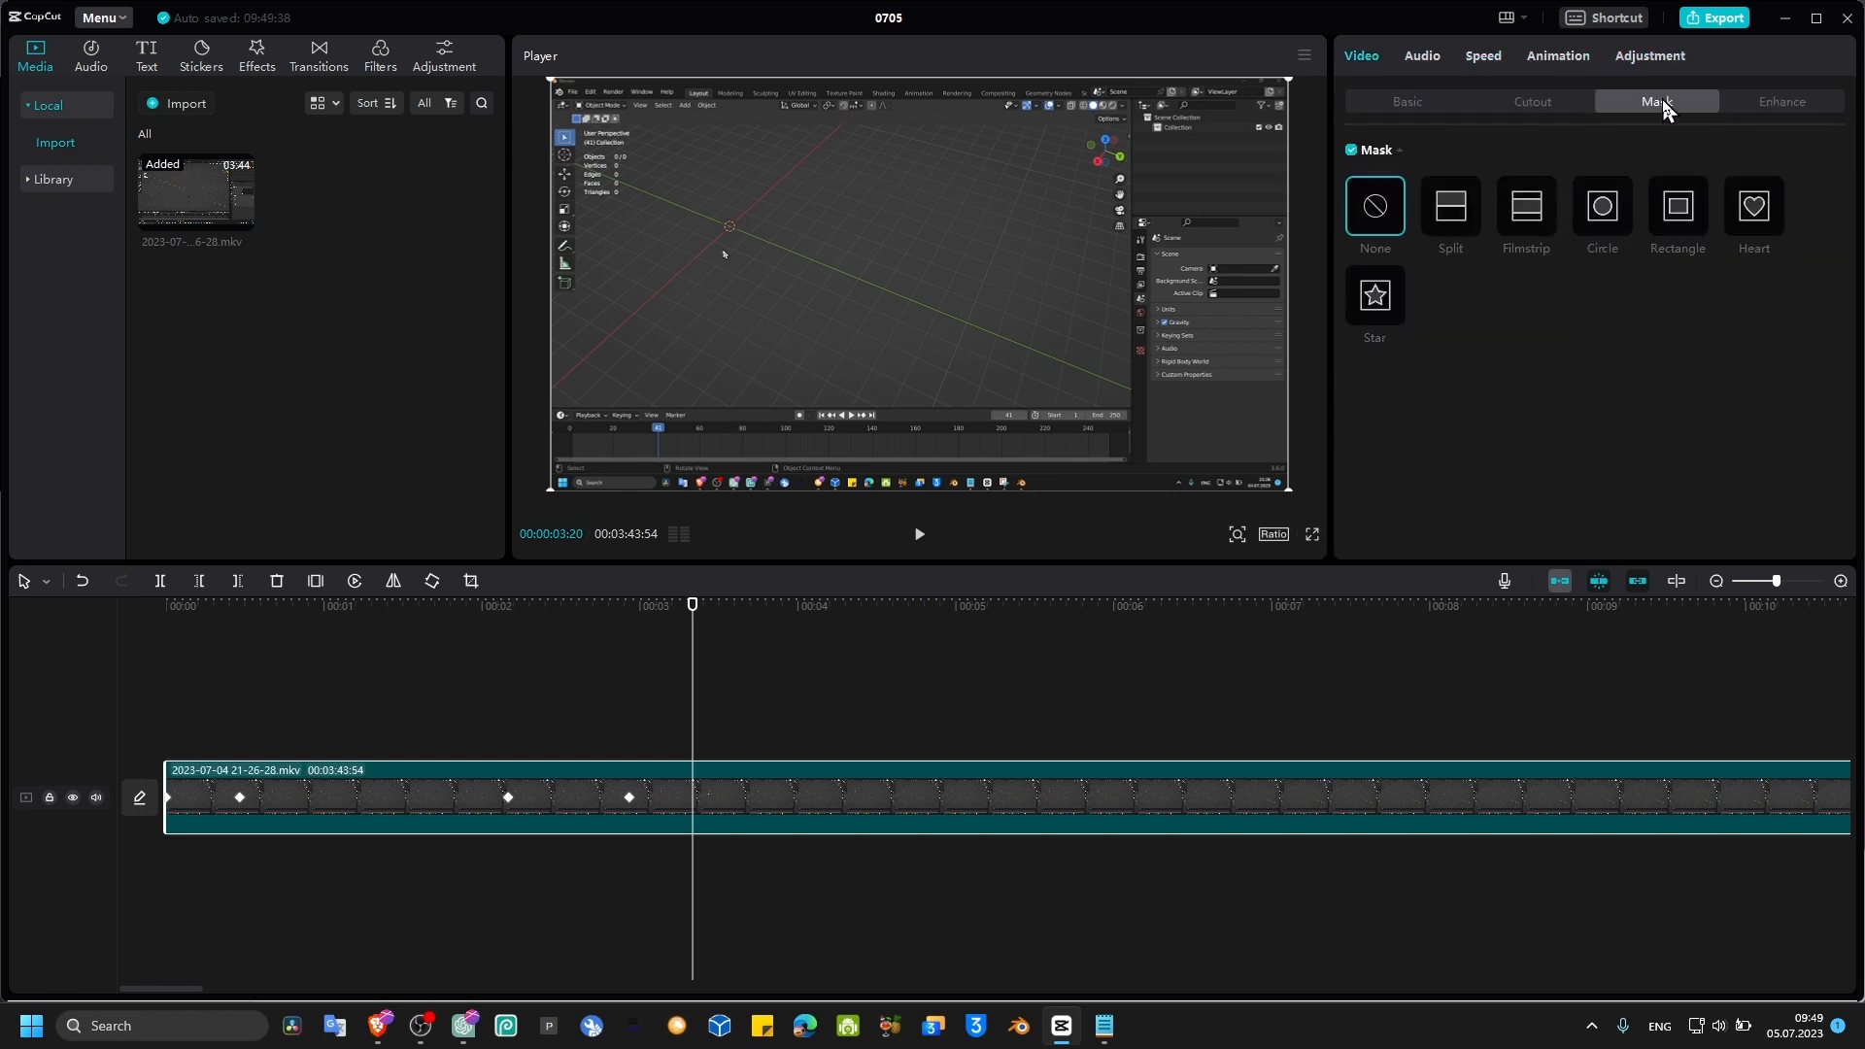
left_click(1536, 101)
left_click(1419, 107)
left_click(1421, 56)
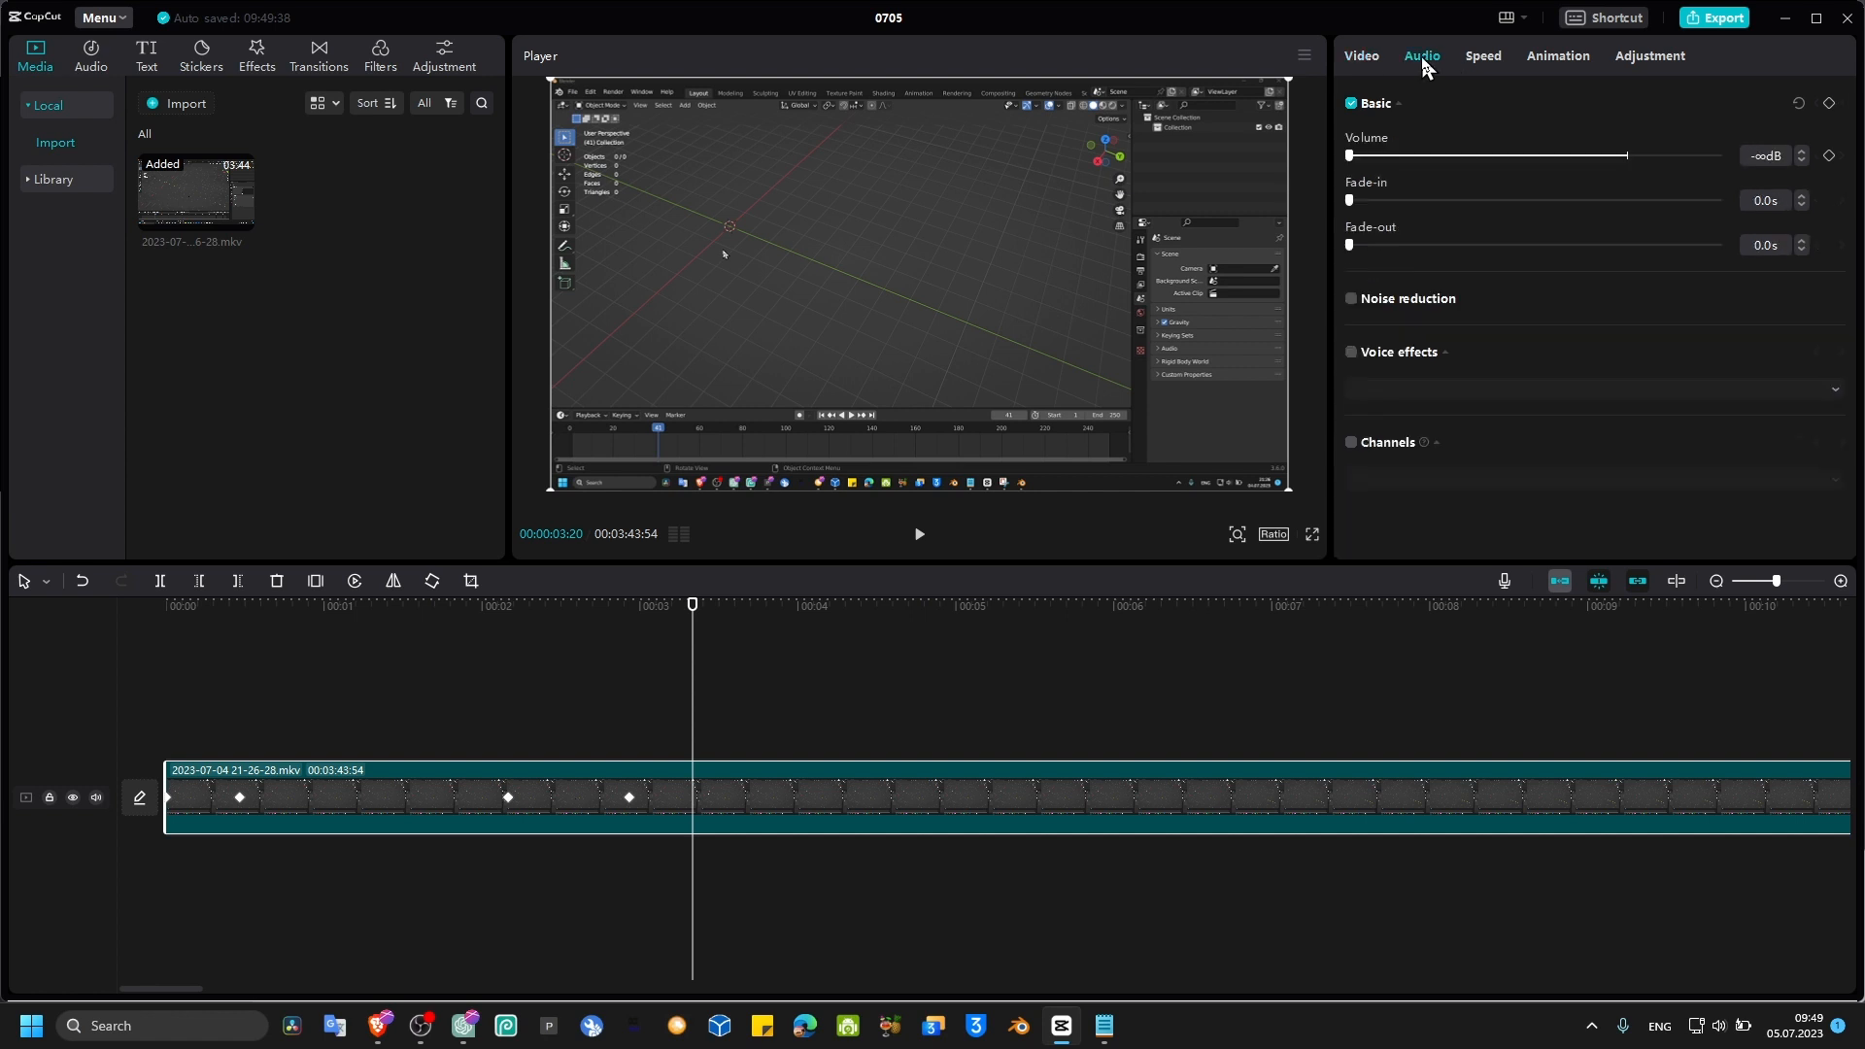
left_click(1483, 56)
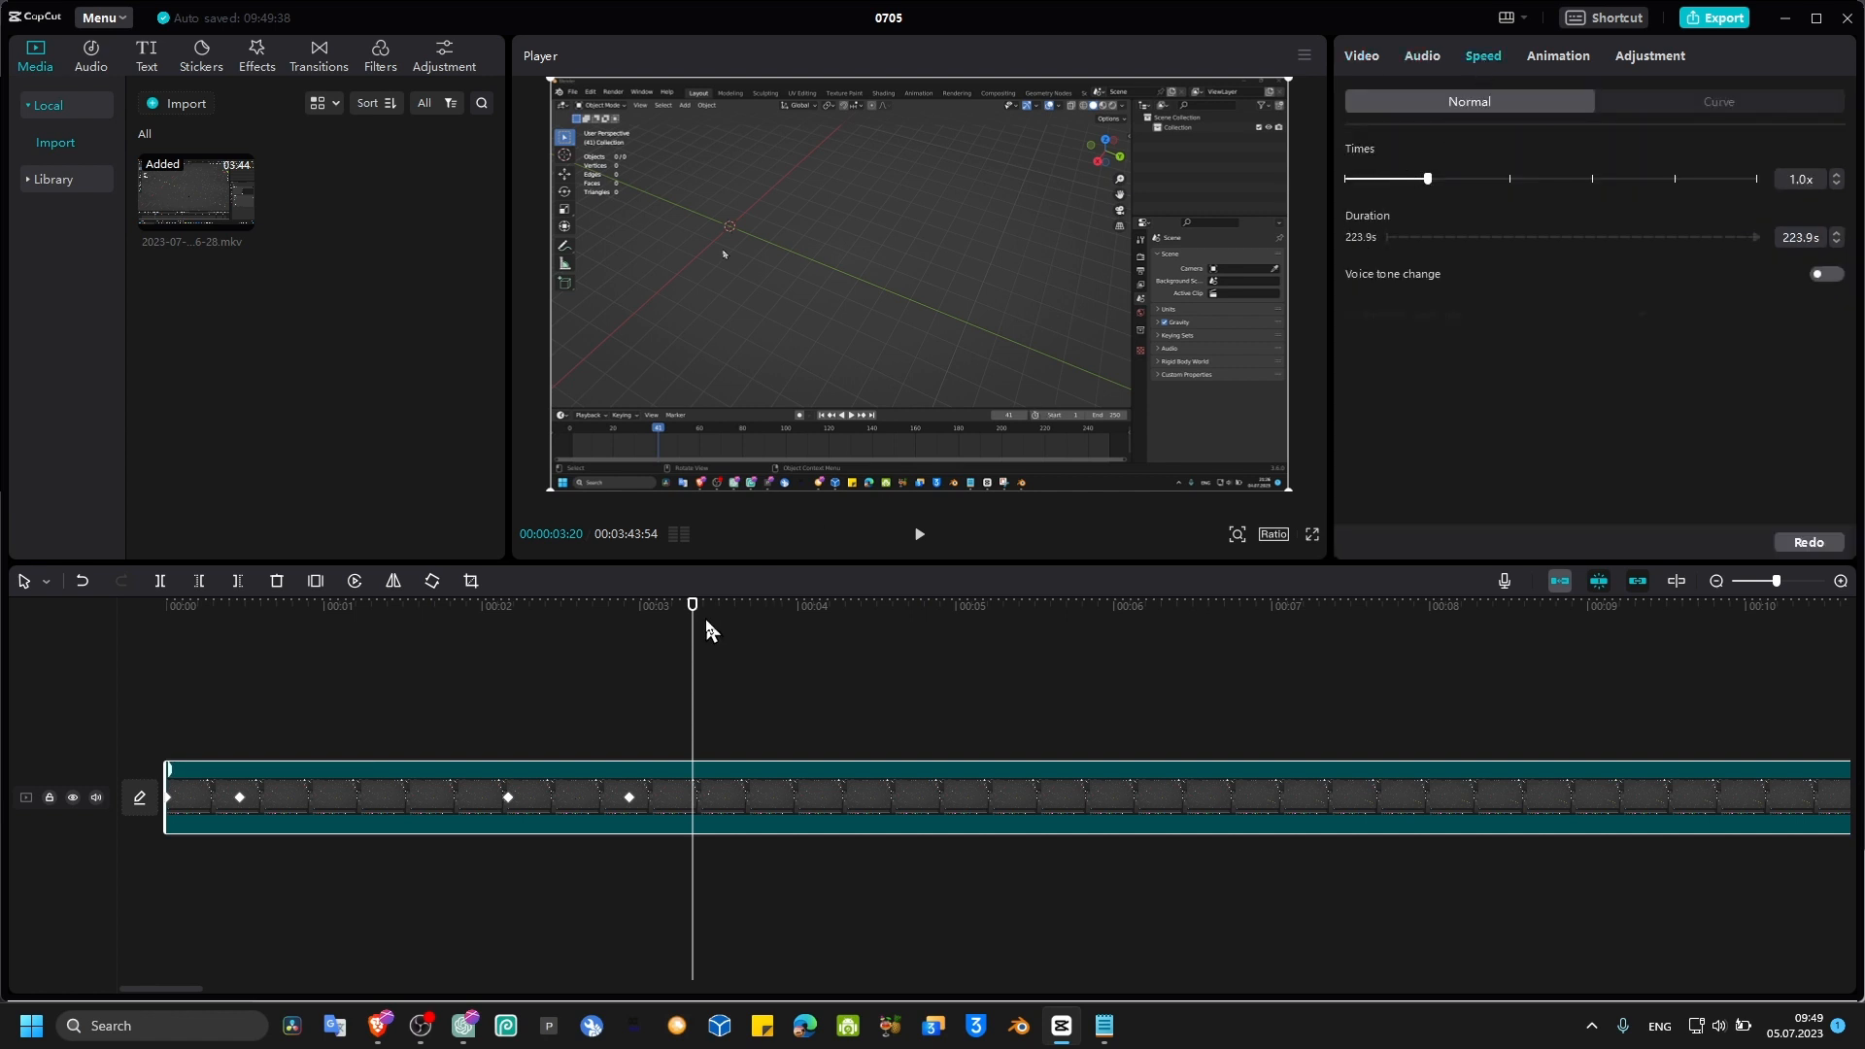
Step: Split the clip at about 2.1 and 2.9 seconds to isolate the zoom-out segment
left_click(508, 651)
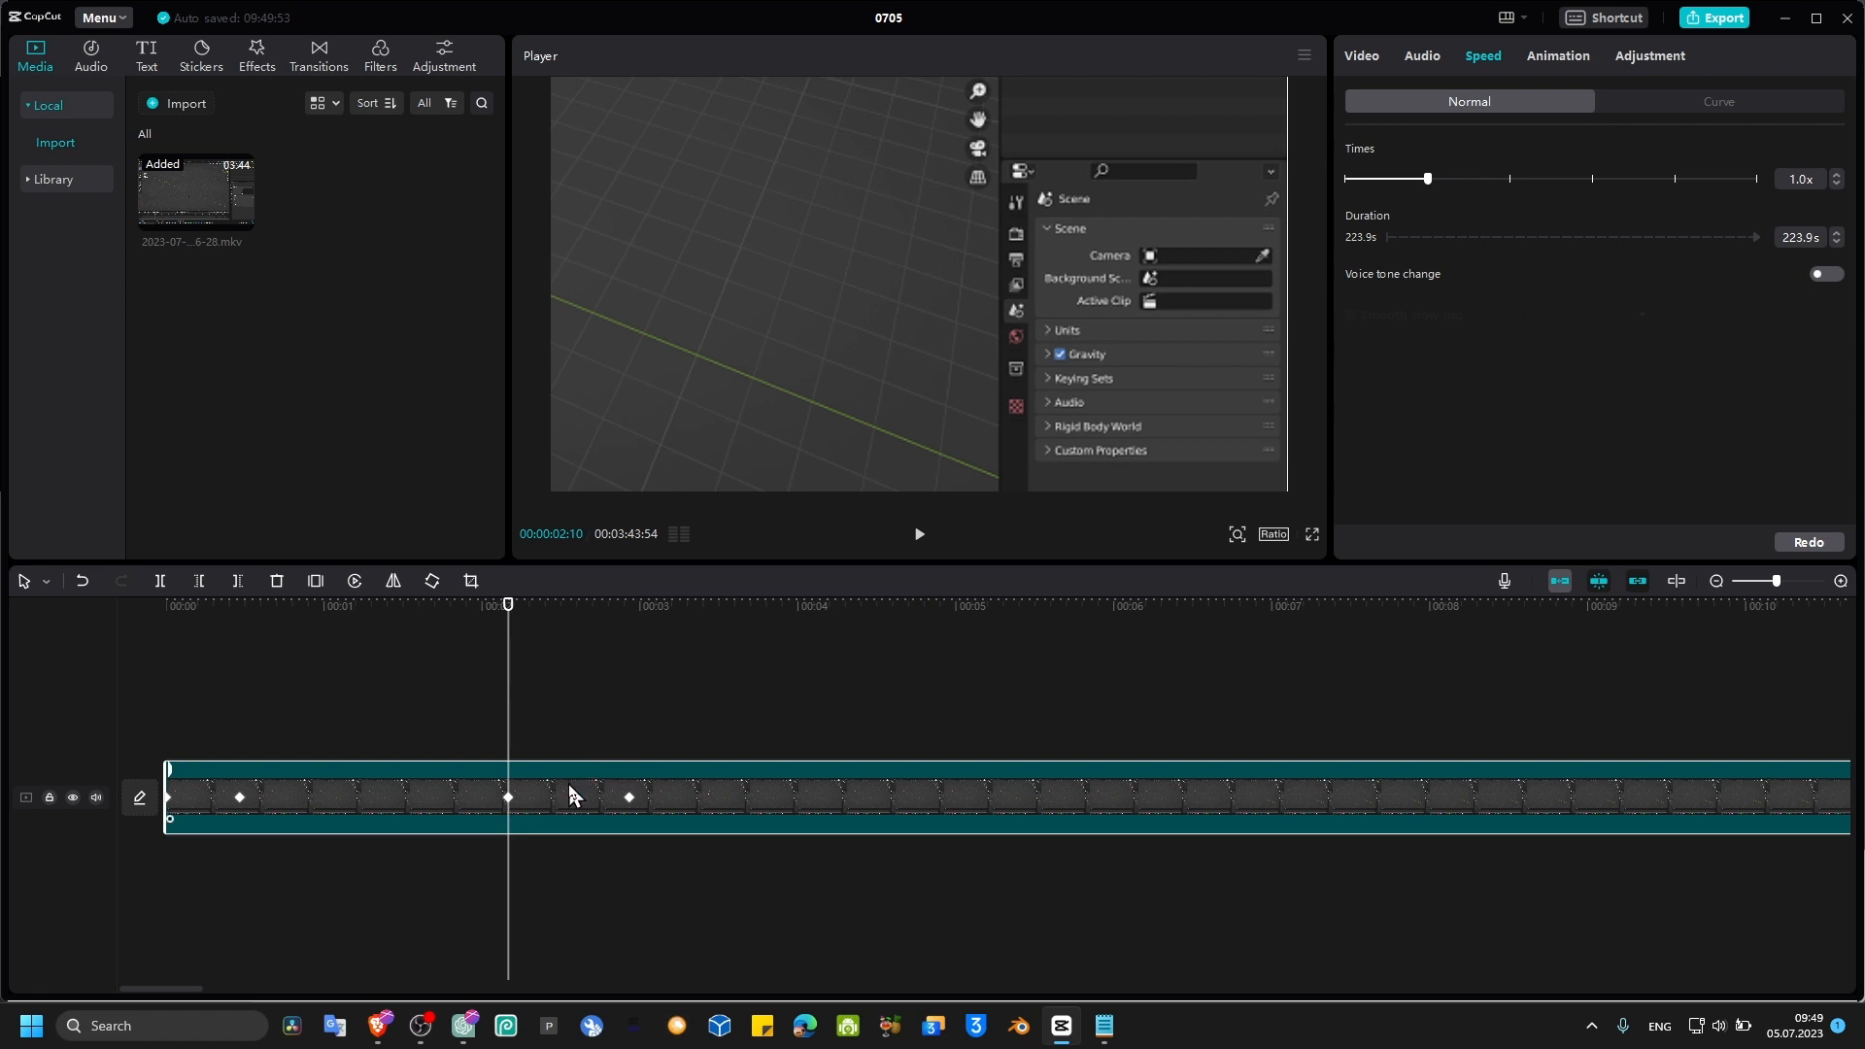
key("ctrl+b")
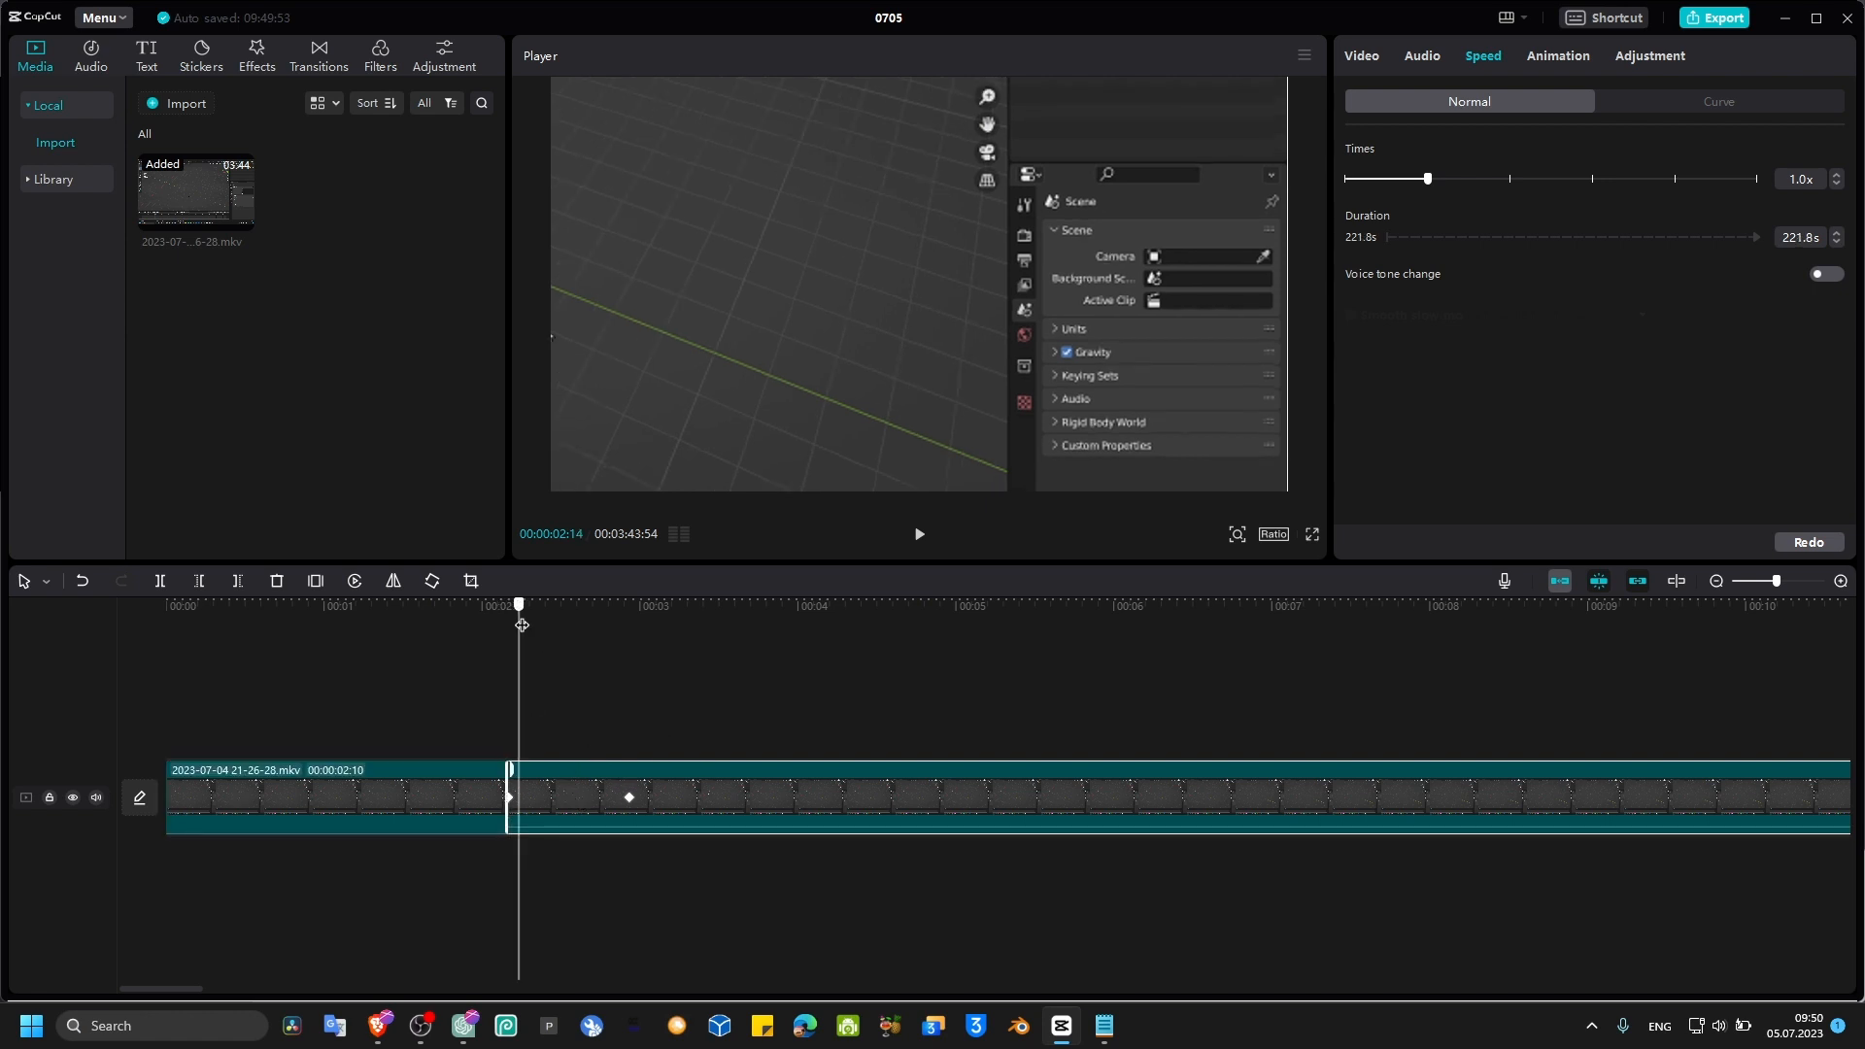
left_click_drag(510, 633, 630, 631)
key("ctrl+b")
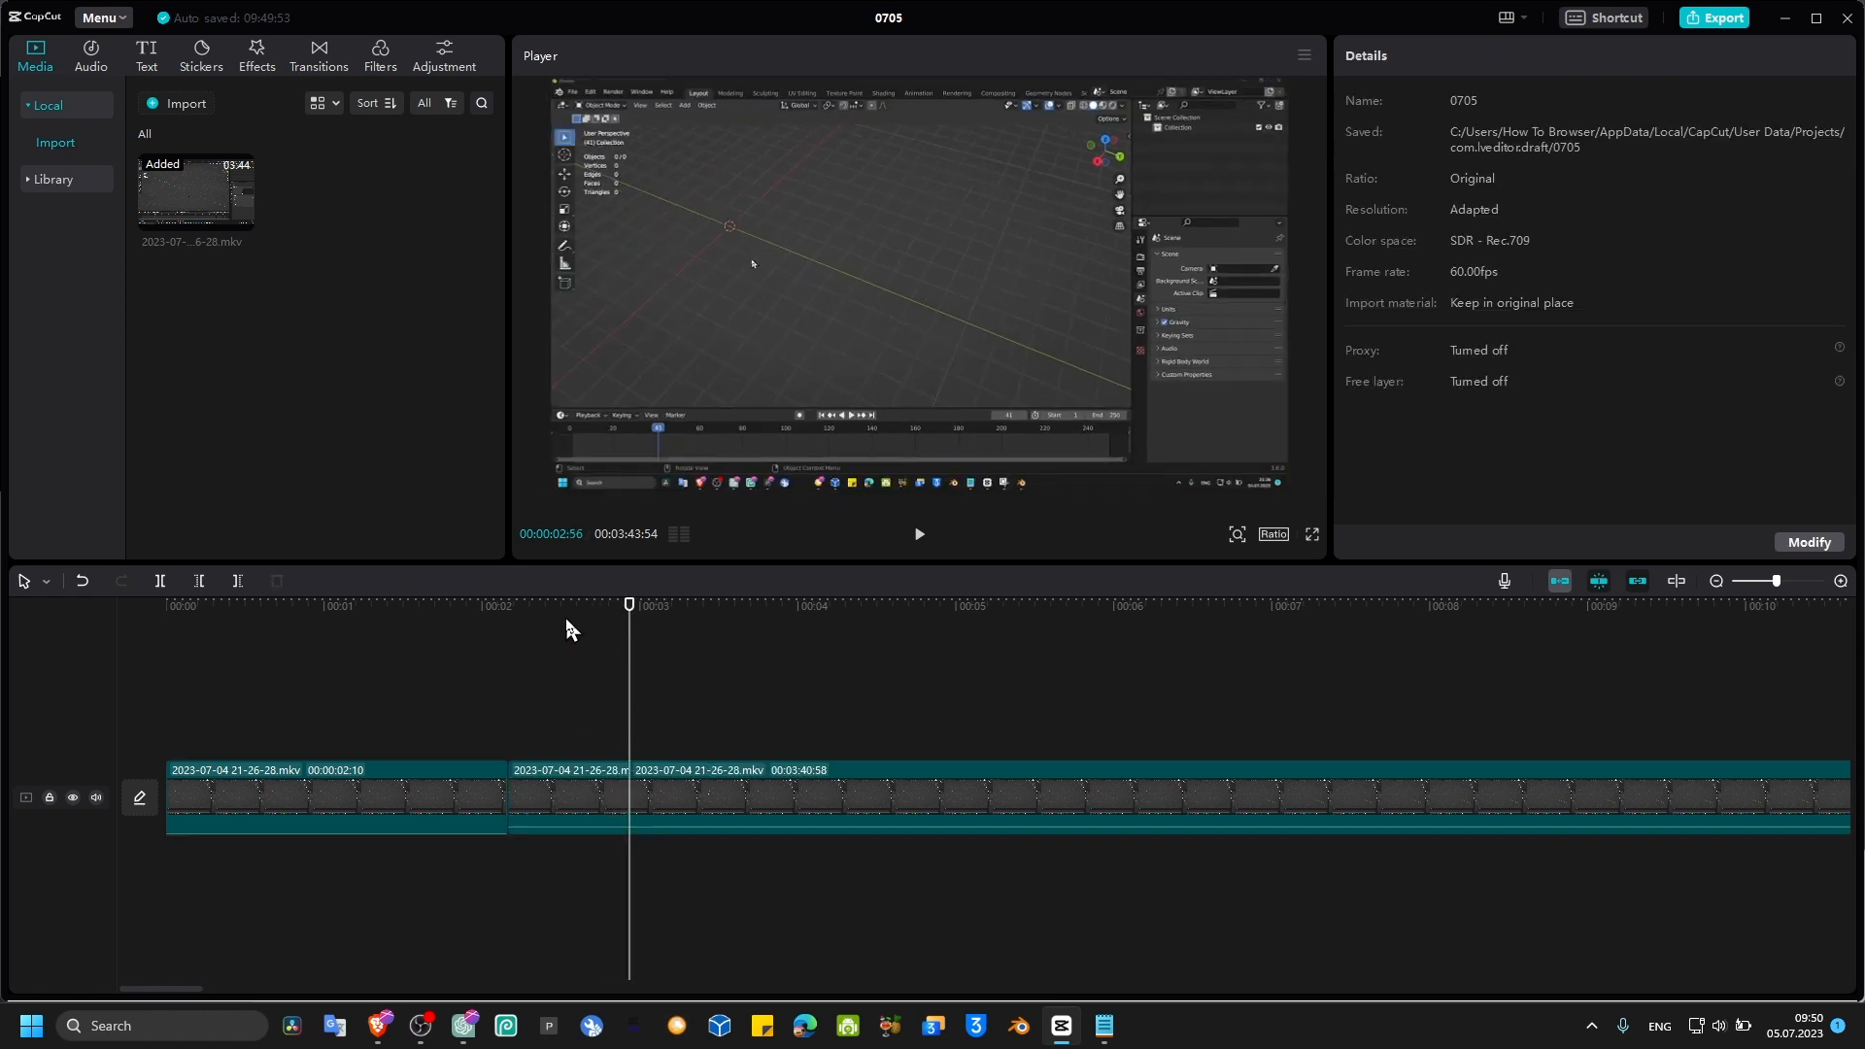
Step: Select the isolated zoom-out segment and apply the Montage speed curve to it
left_click(565, 618)
left_click(571, 792)
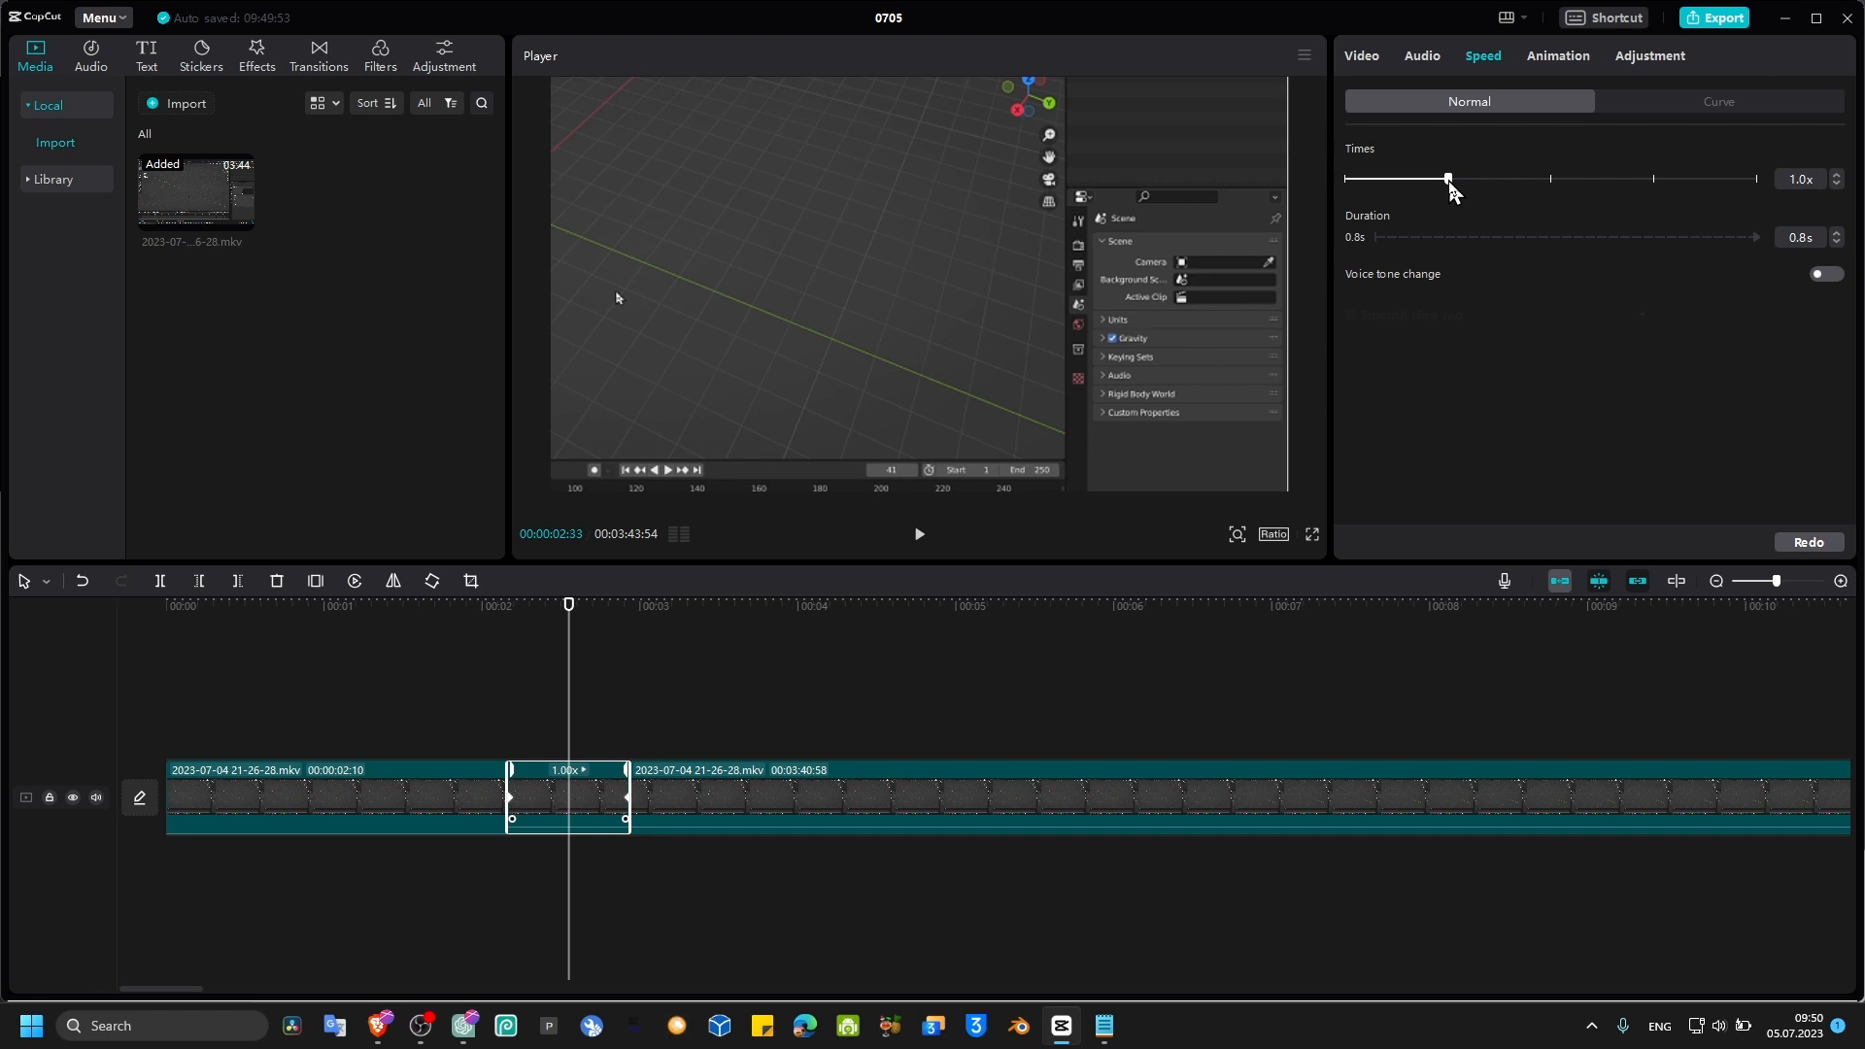
left_click(1671, 105)
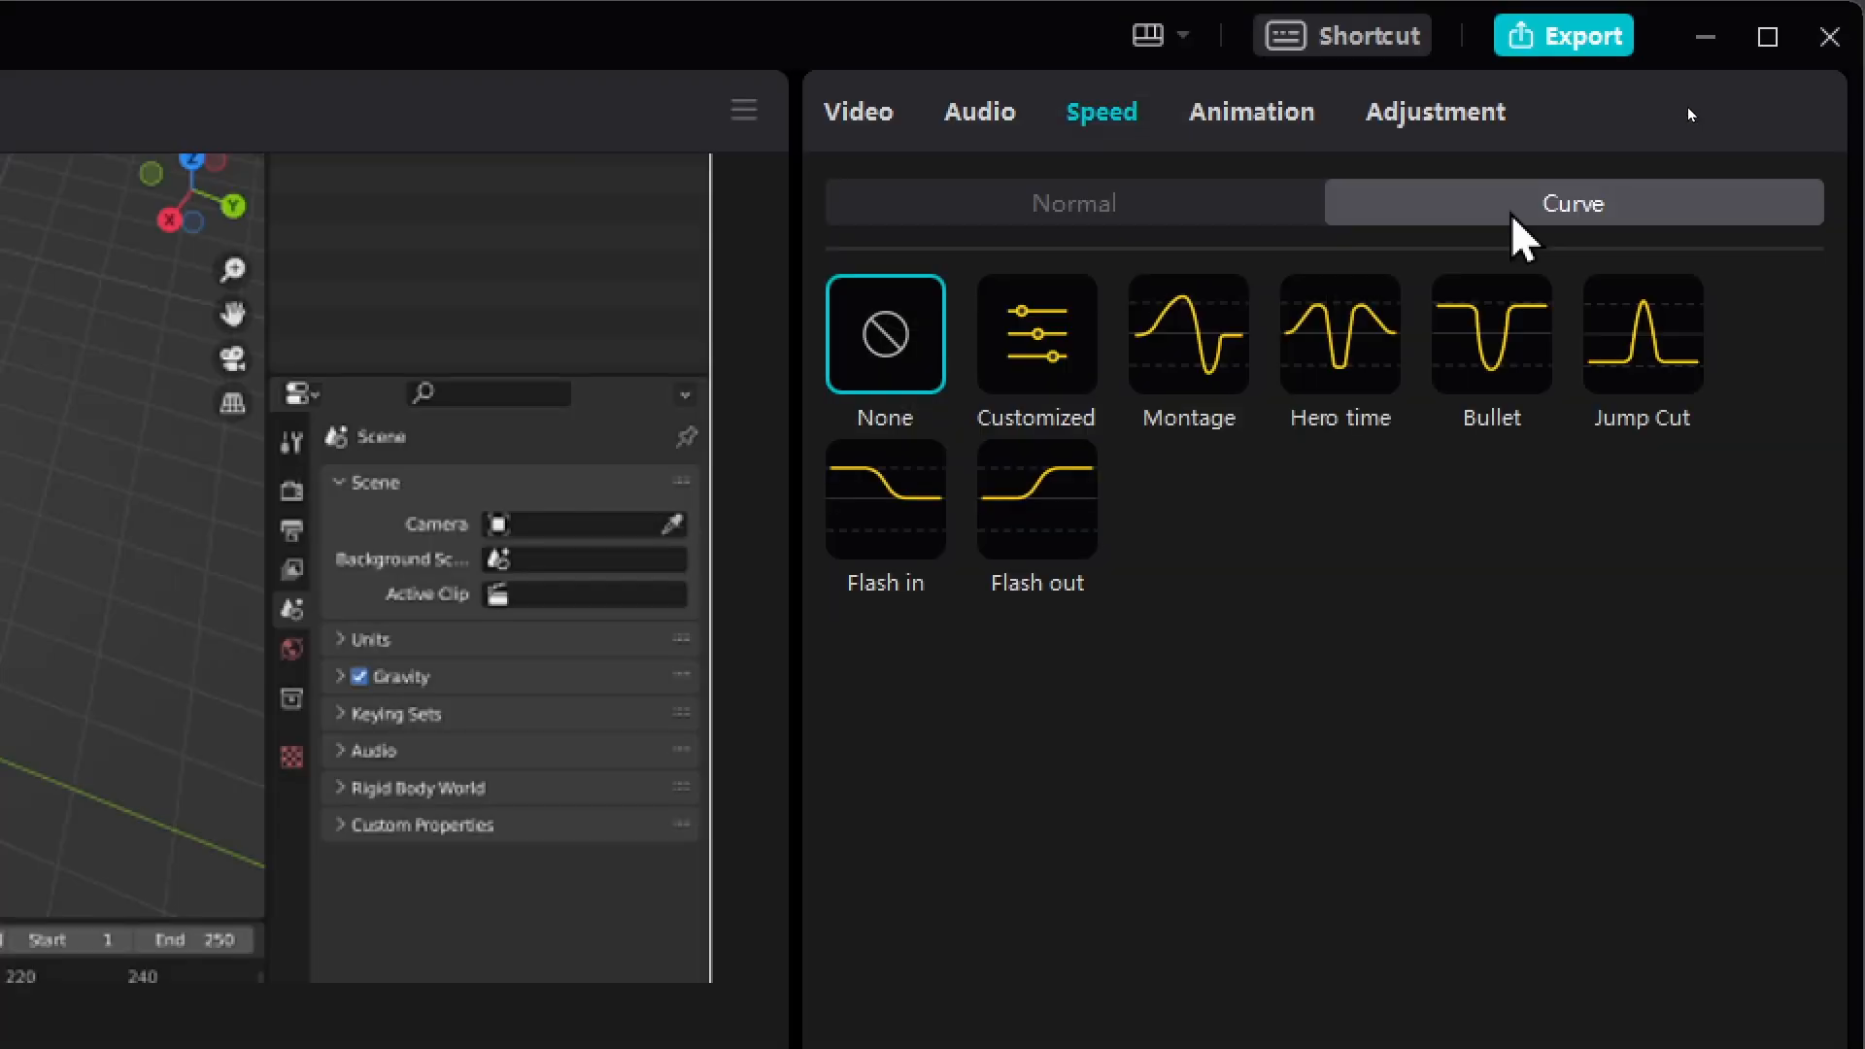
left_click(1178, 379)
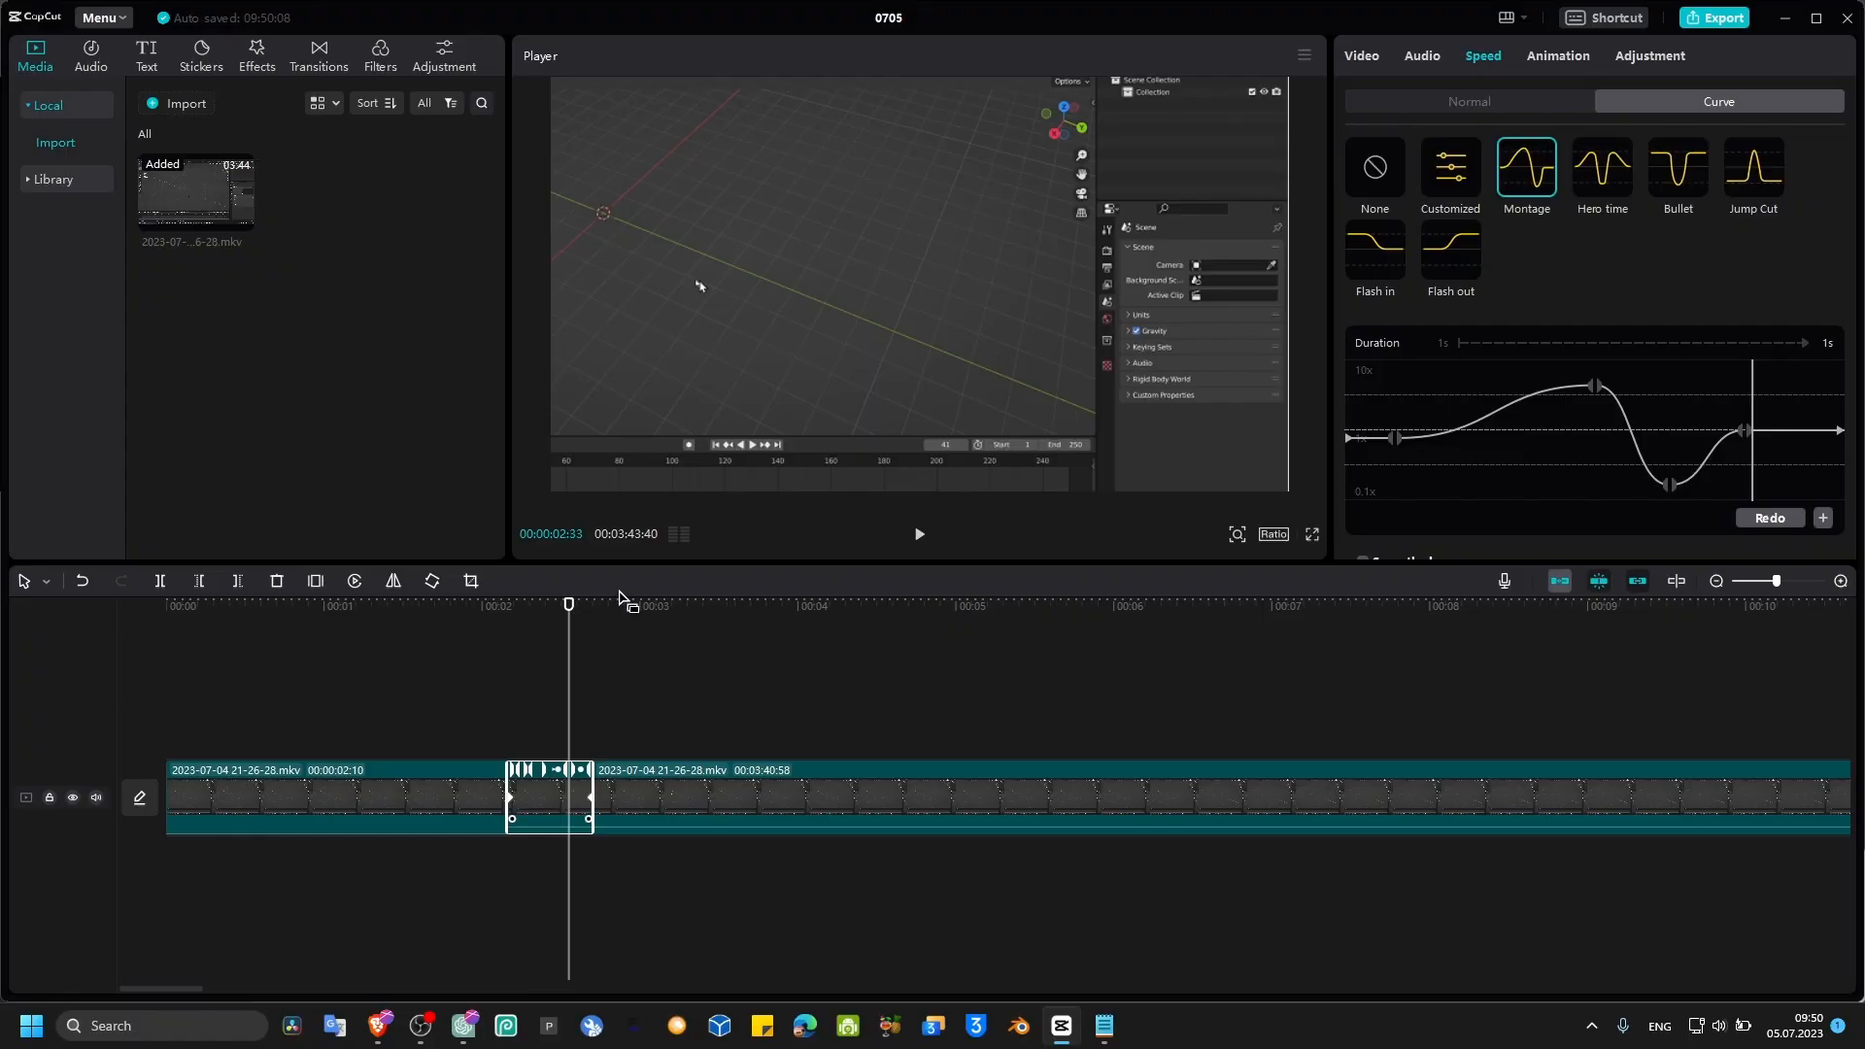
Step: Preview the segment with the Montage speed curve
left_click_drag(569, 605, 496, 629)
key("space")
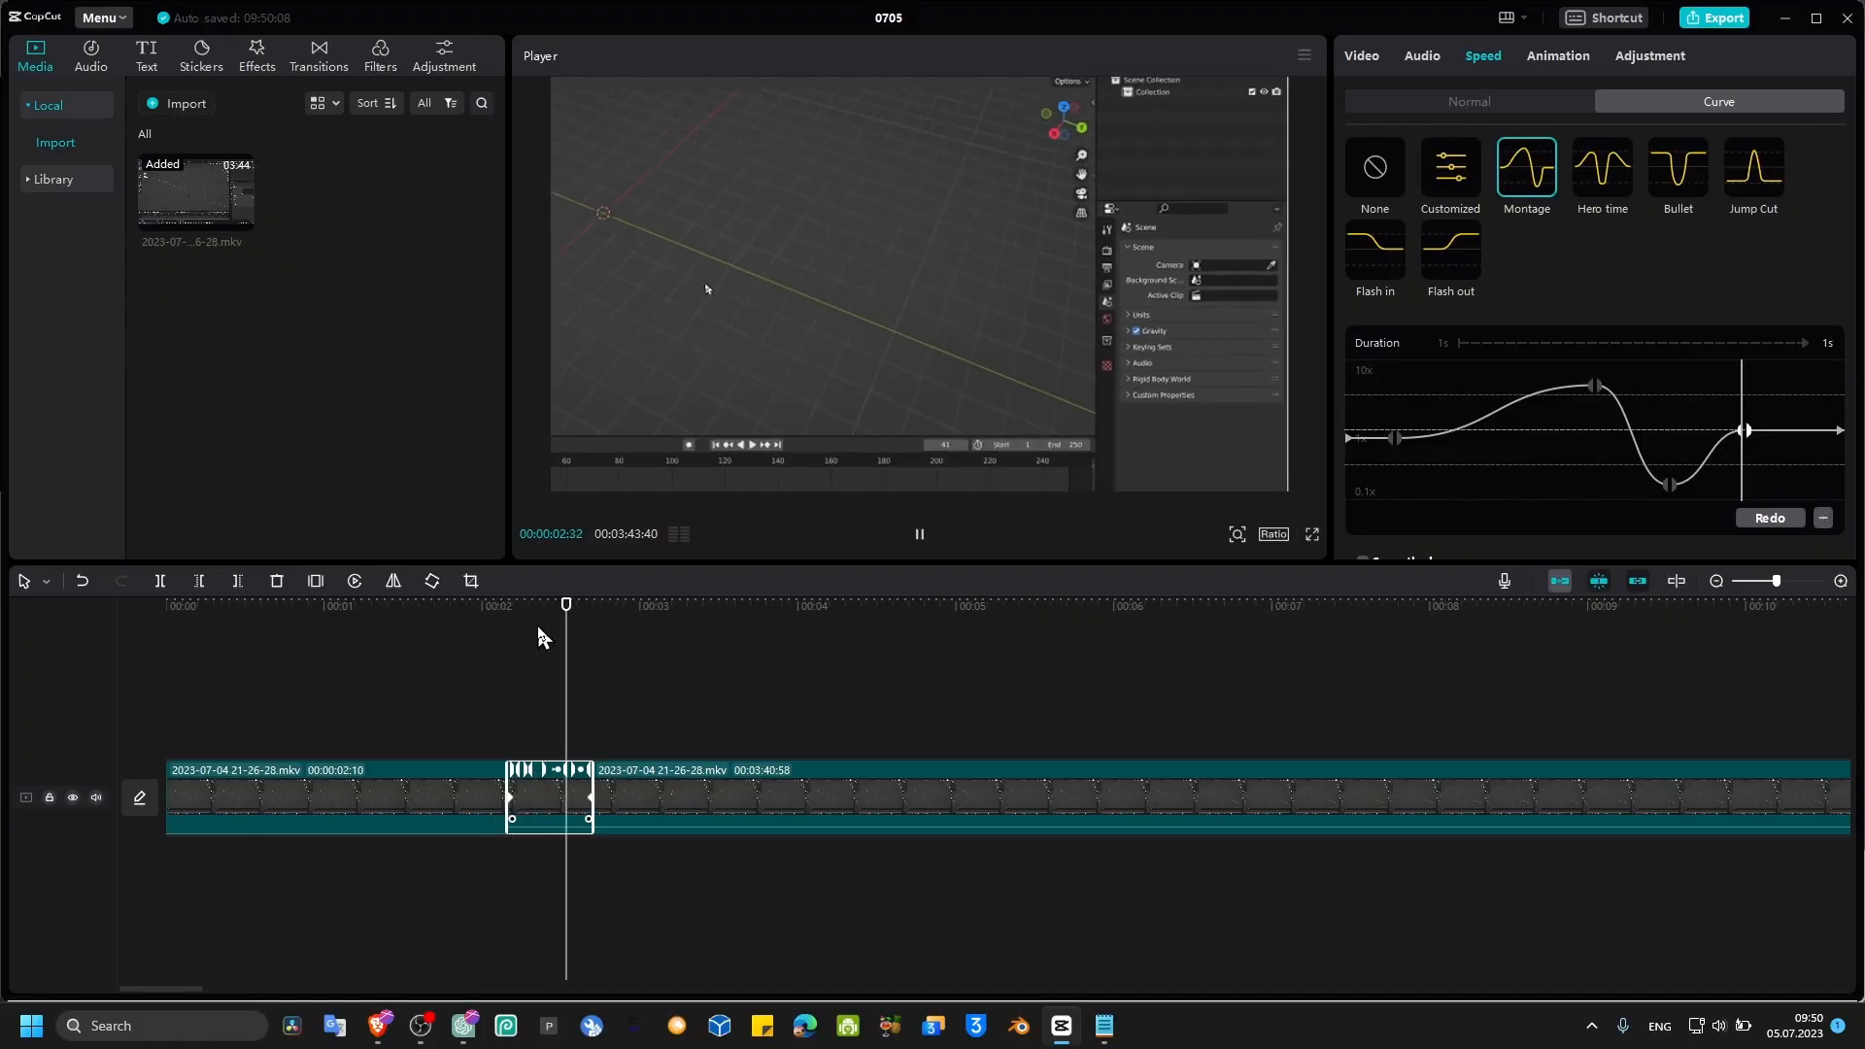
key("space")
Step: Drag the speed curve's middle points down to slow the zoom-out segment, stretching it to about 4 s
left_click_drag(1606, 393, 1440, 503)
left_click_drag(1662, 491, 1677, 499)
Step: Play back the slowed segment and the opening of the clip to check the timing
left_click_drag(752, 606, 483, 633)
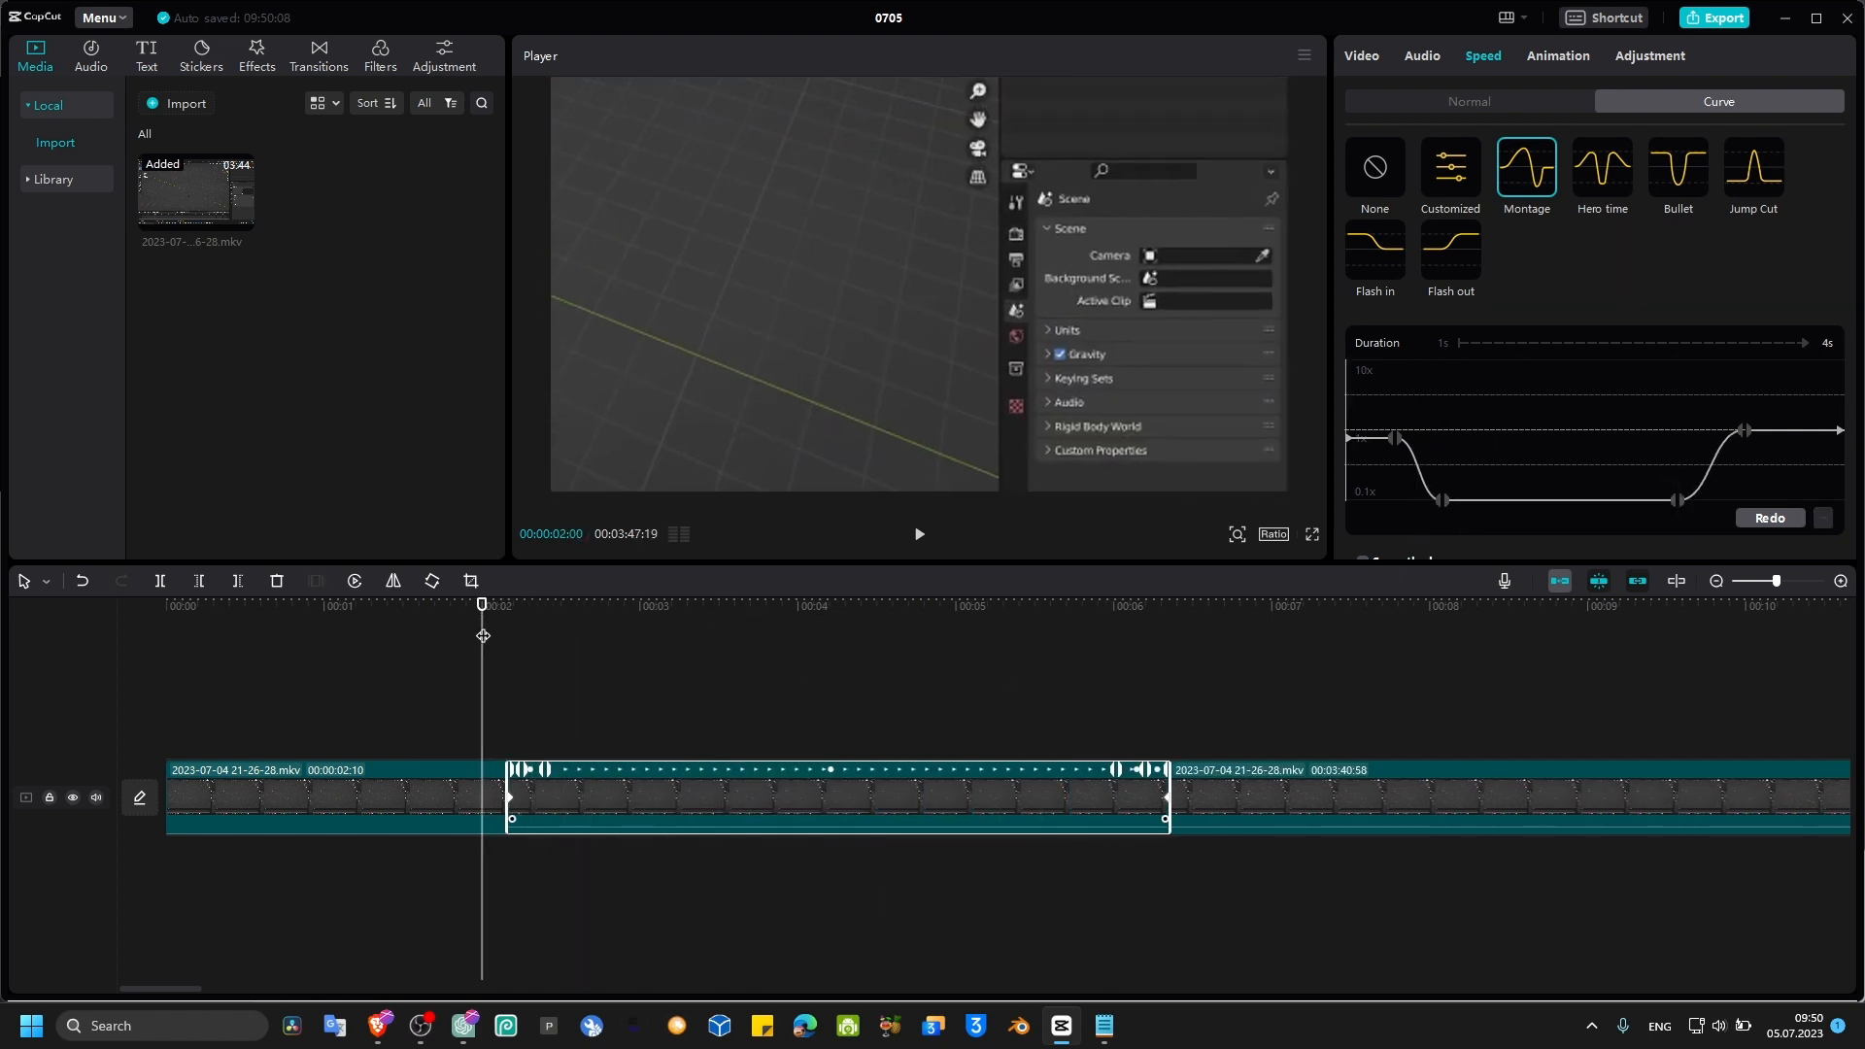
key("space")
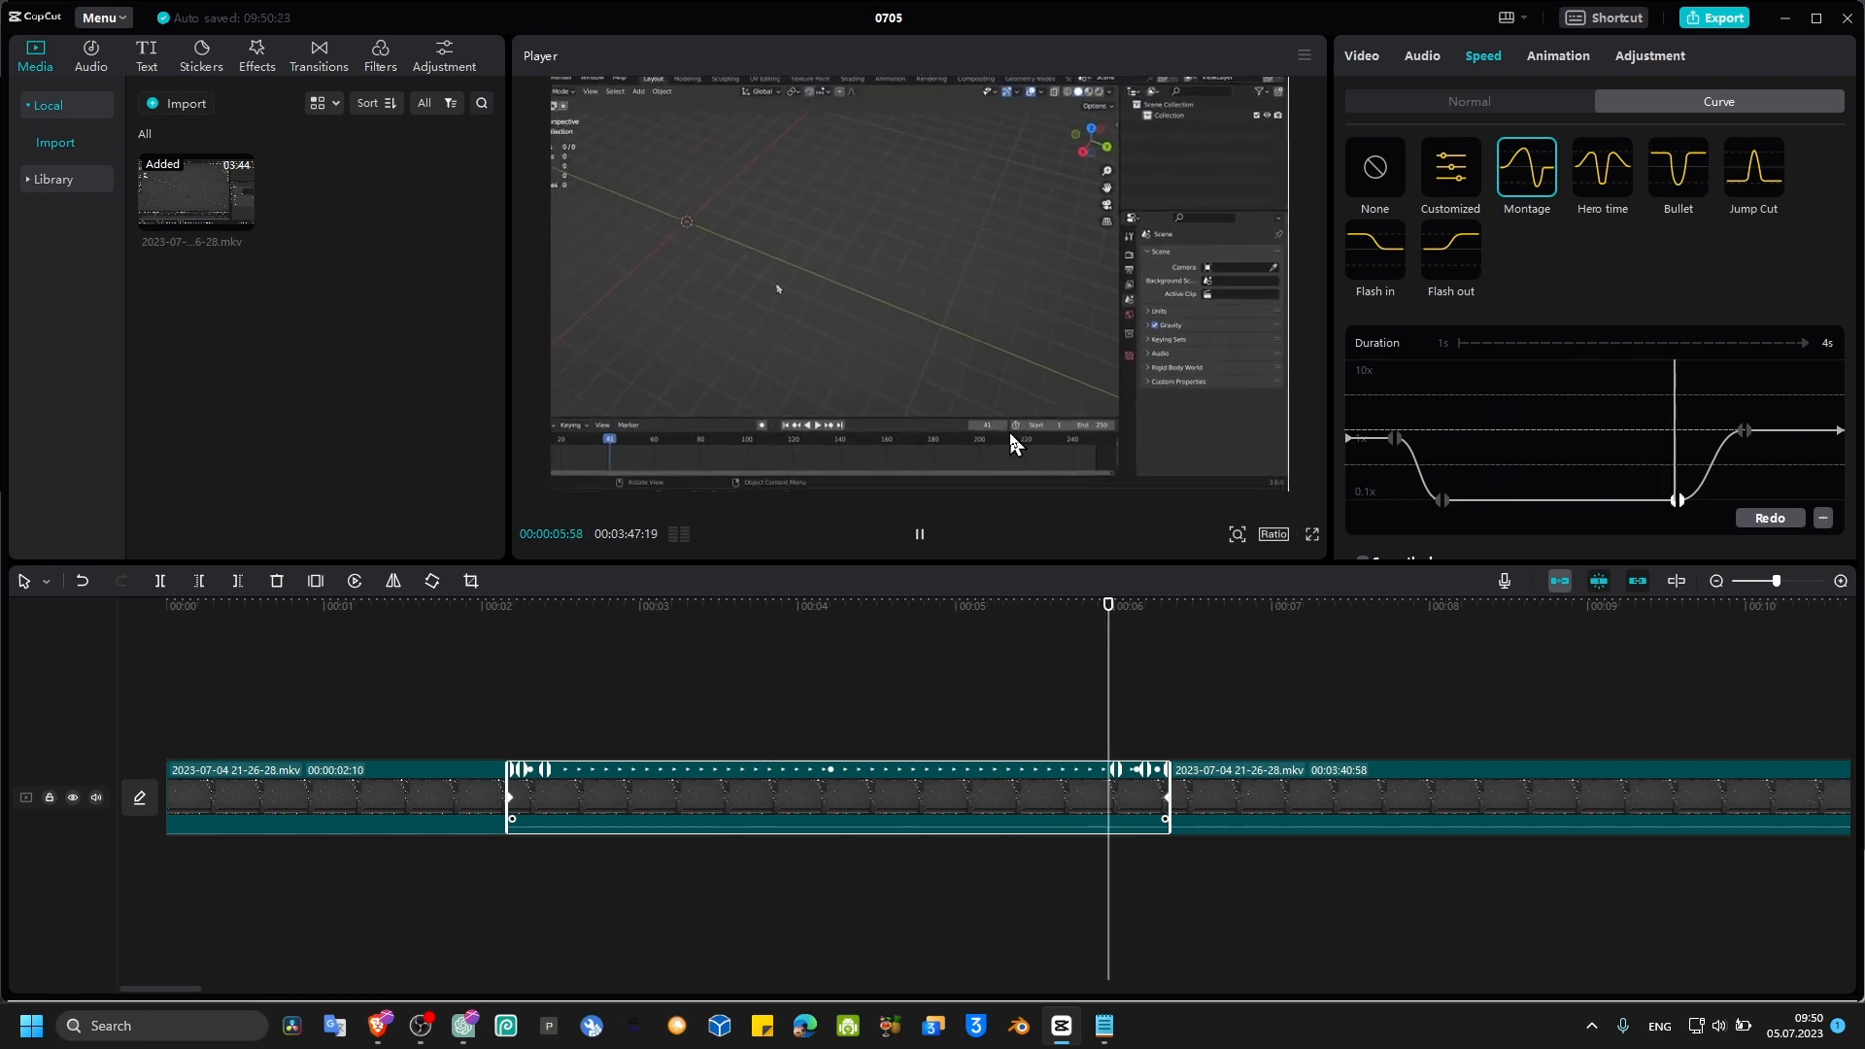
key("space")
left_click_drag(595, 604, 184, 606)
key("space")
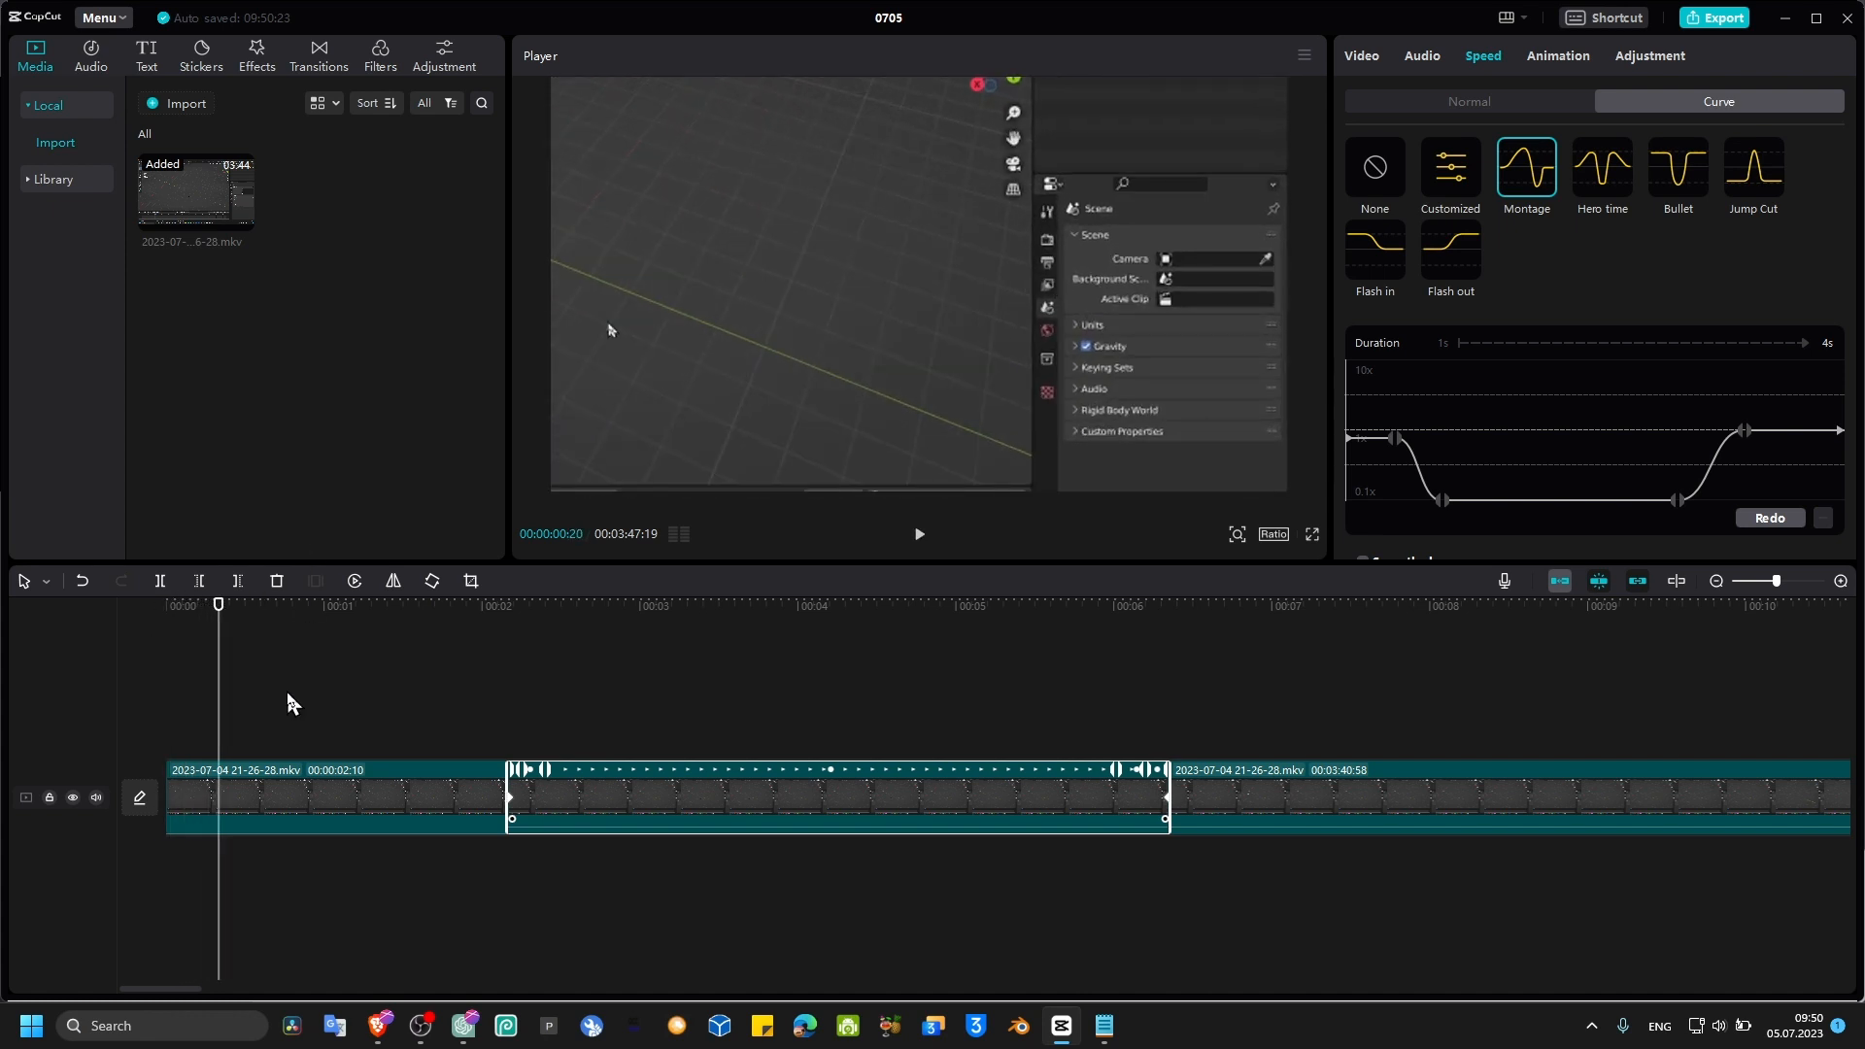
key("space")
left_click_drag(221, 617, 133, 618)
key("space")
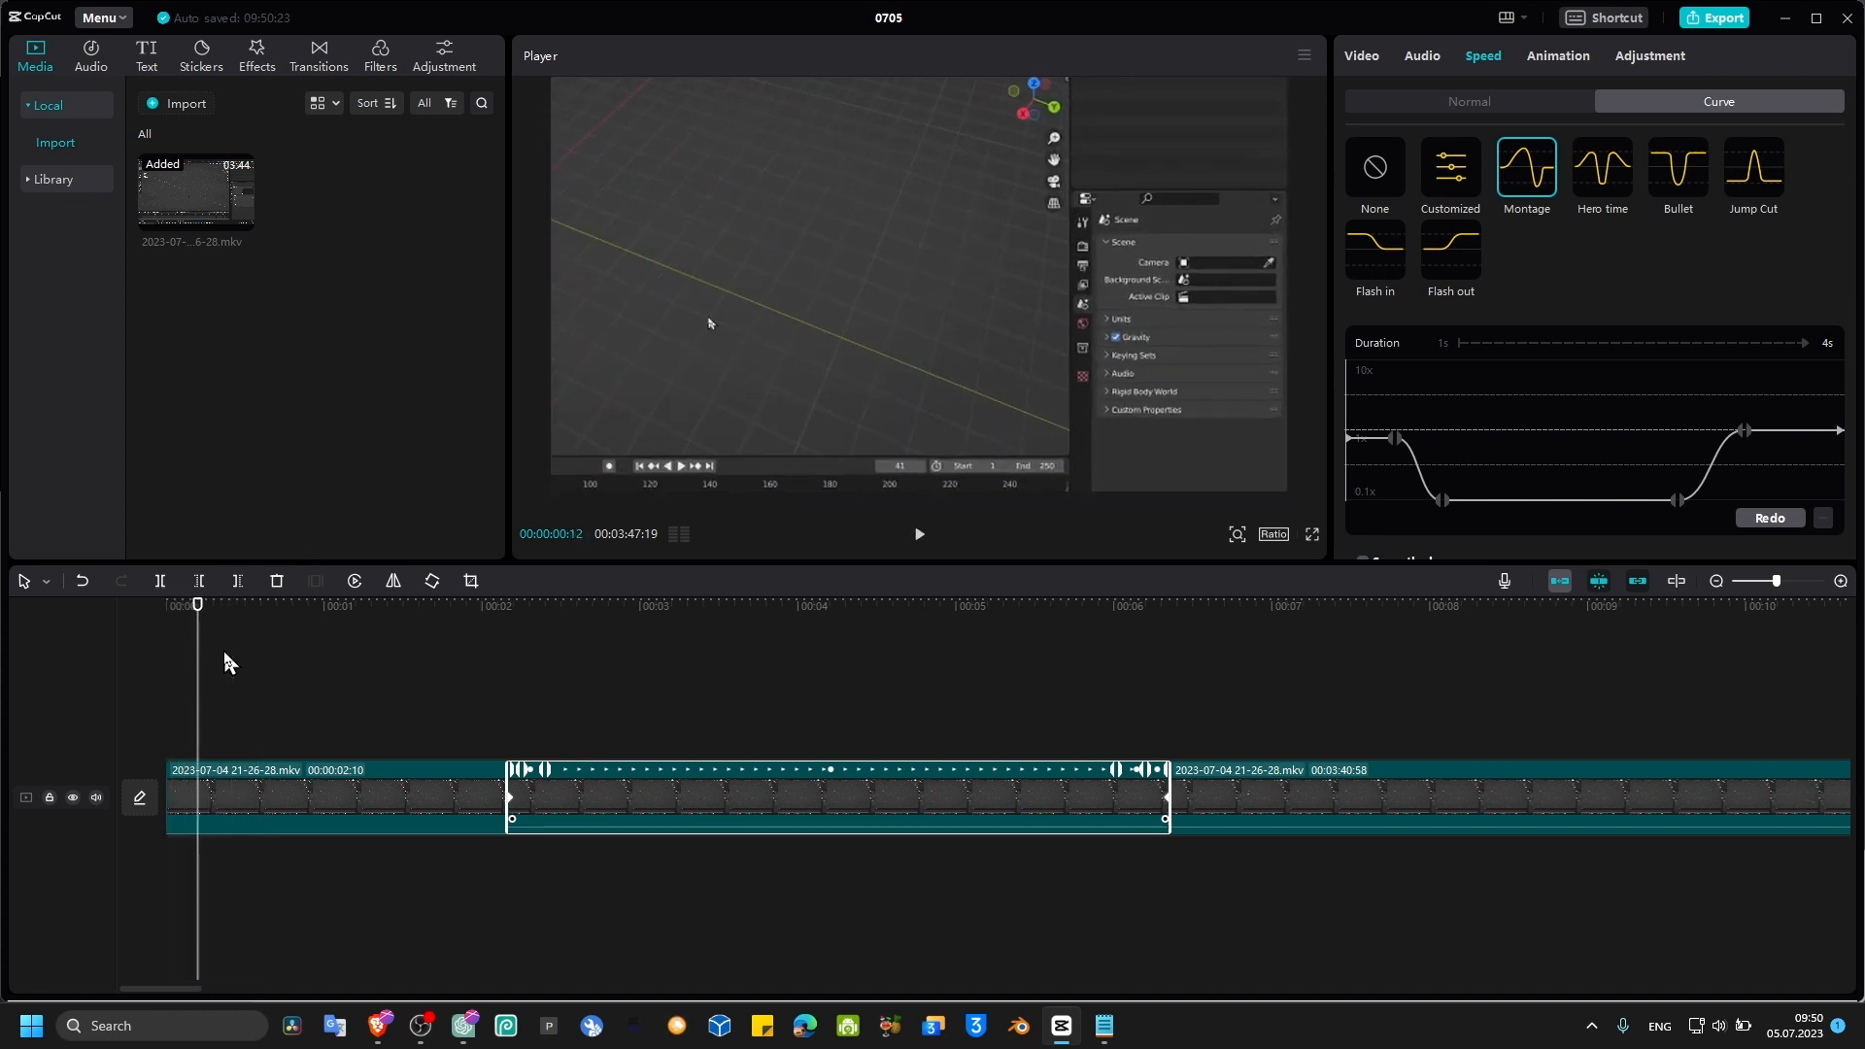
Step: Select the first segment and split it at about 0.5 seconds
left_click(265, 803)
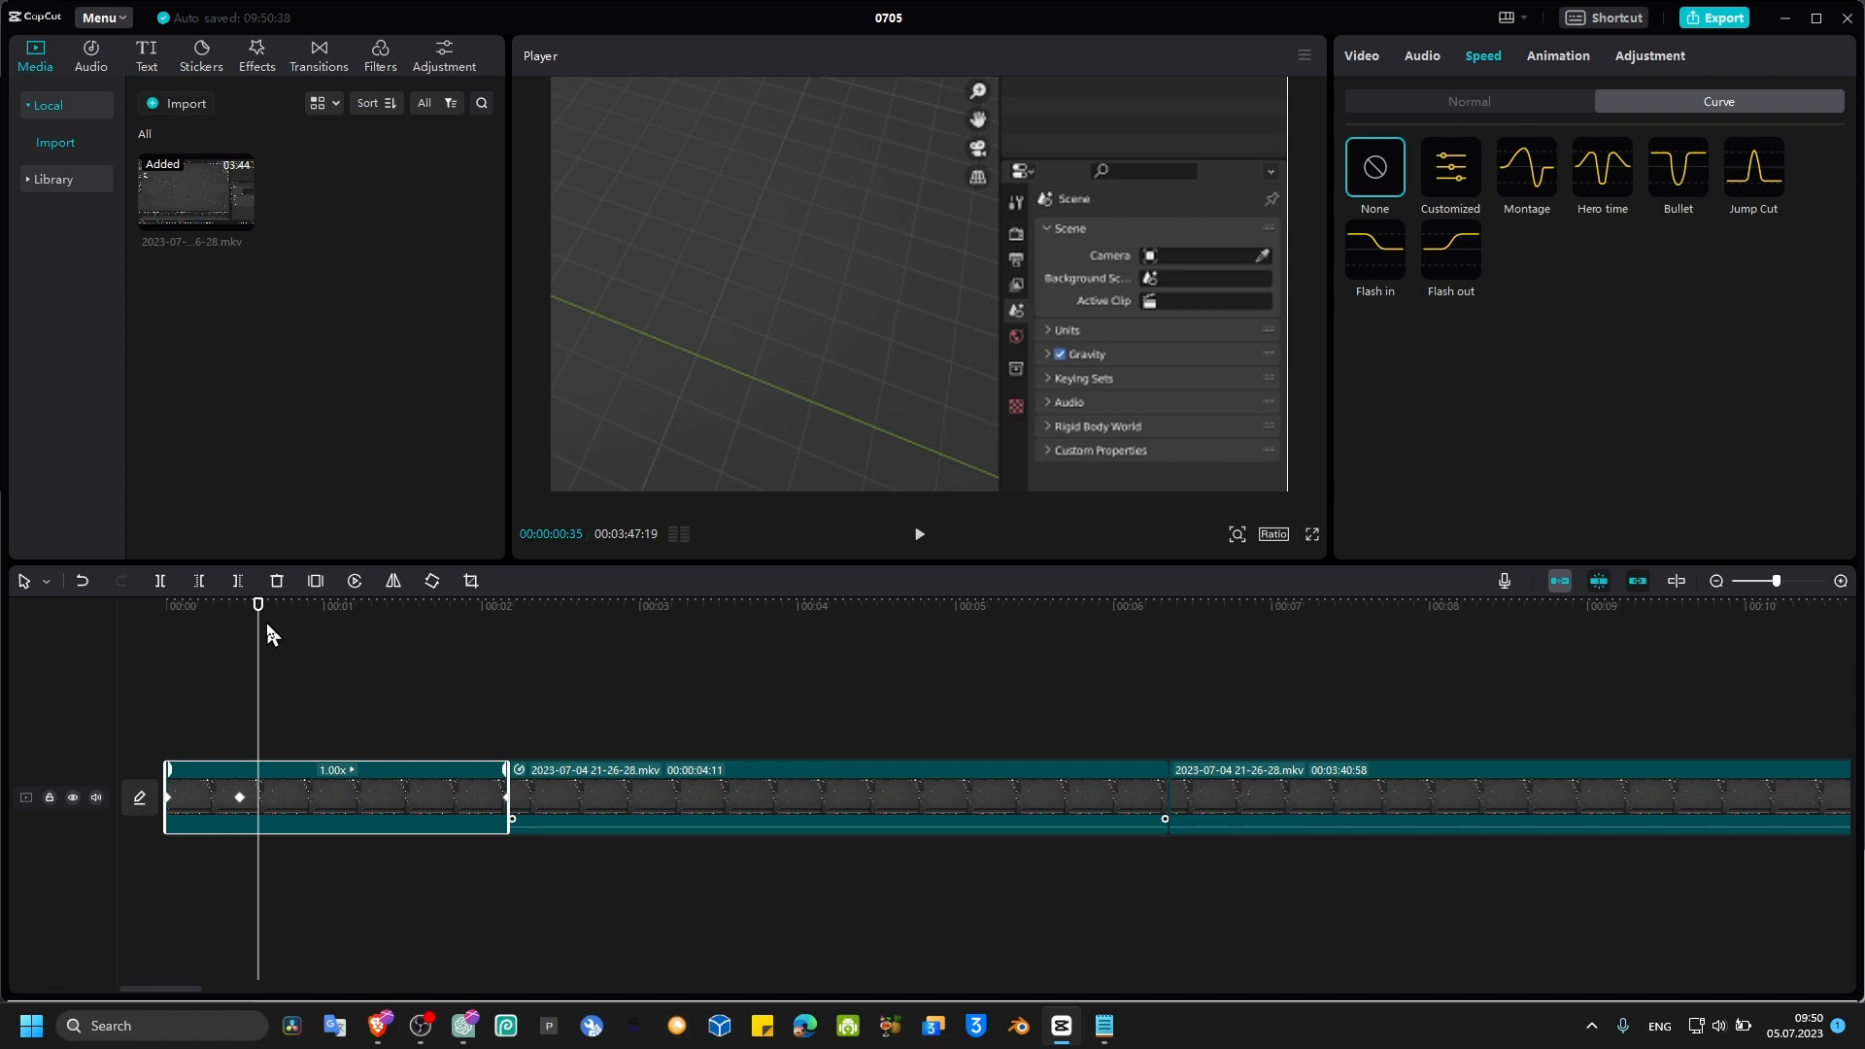
left_click_drag(257, 610, 244, 611)
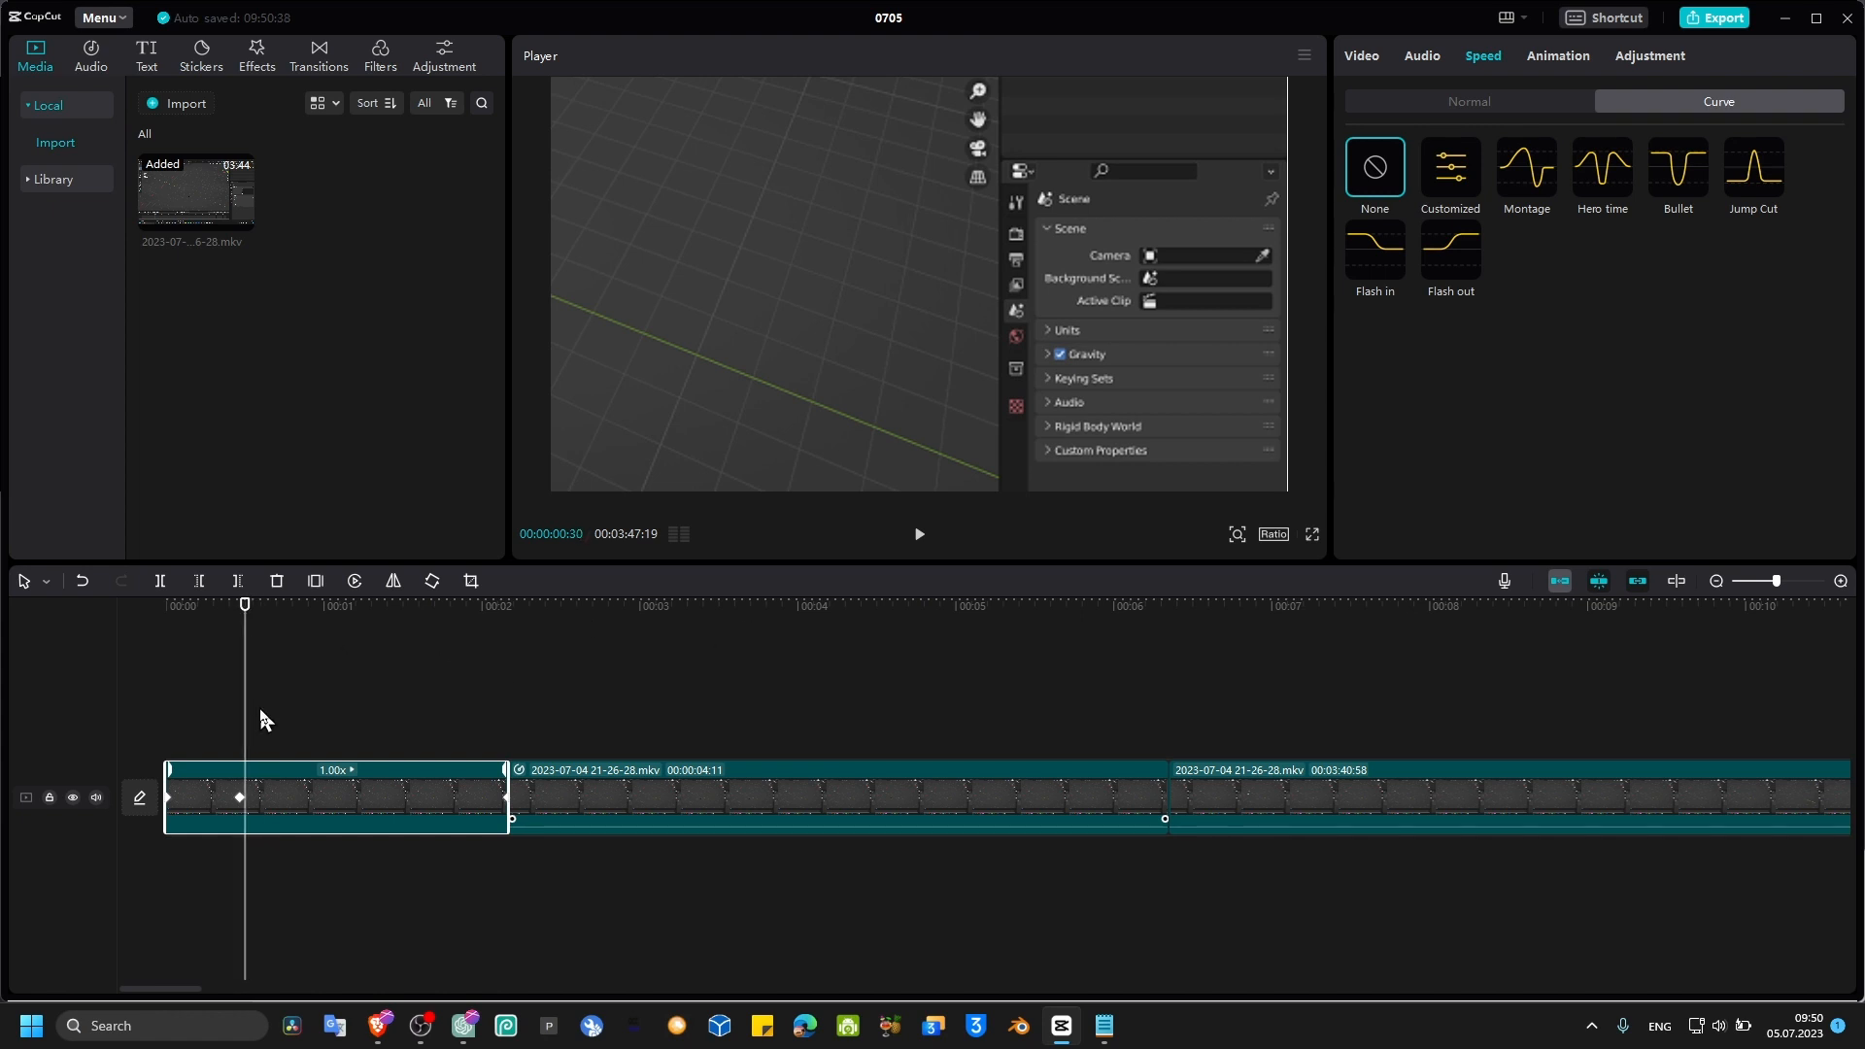
key("ctrl+b")
Step: Select the short opening segment and apply the Flash out speed curve to it
left_click(201, 630)
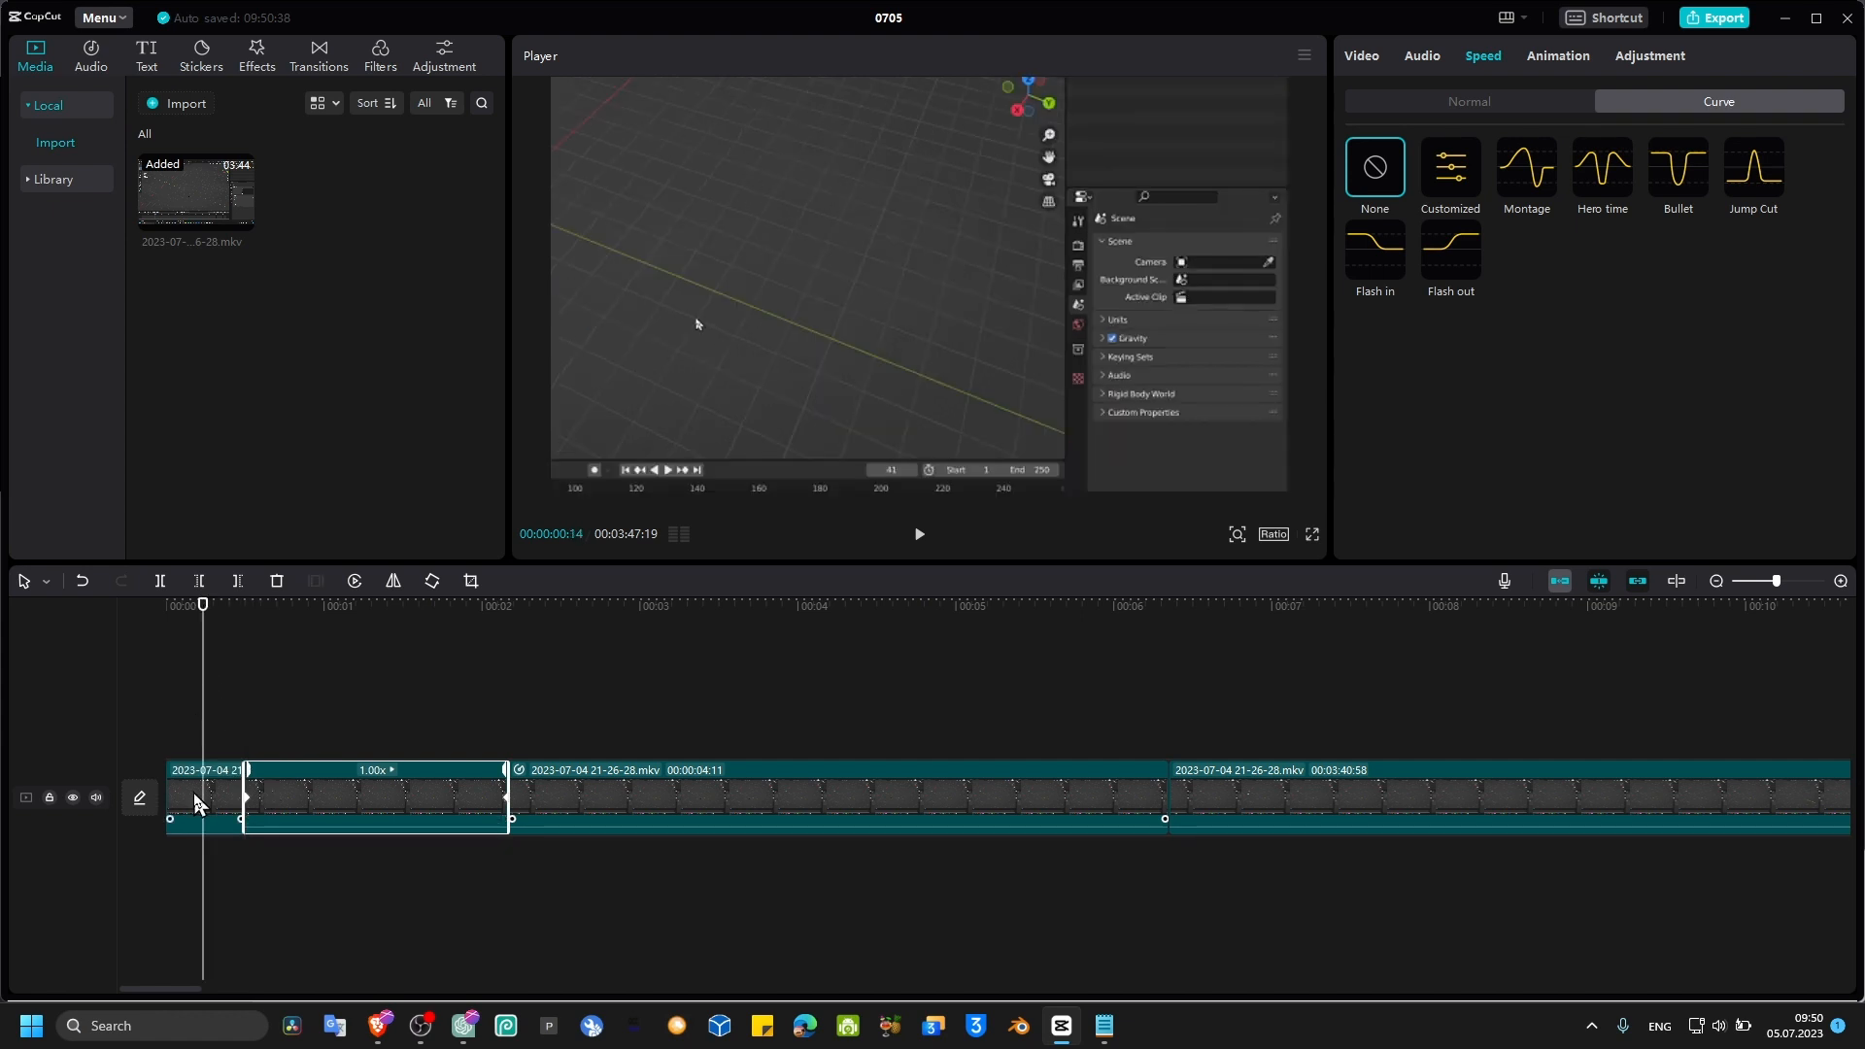
left_click(202, 804)
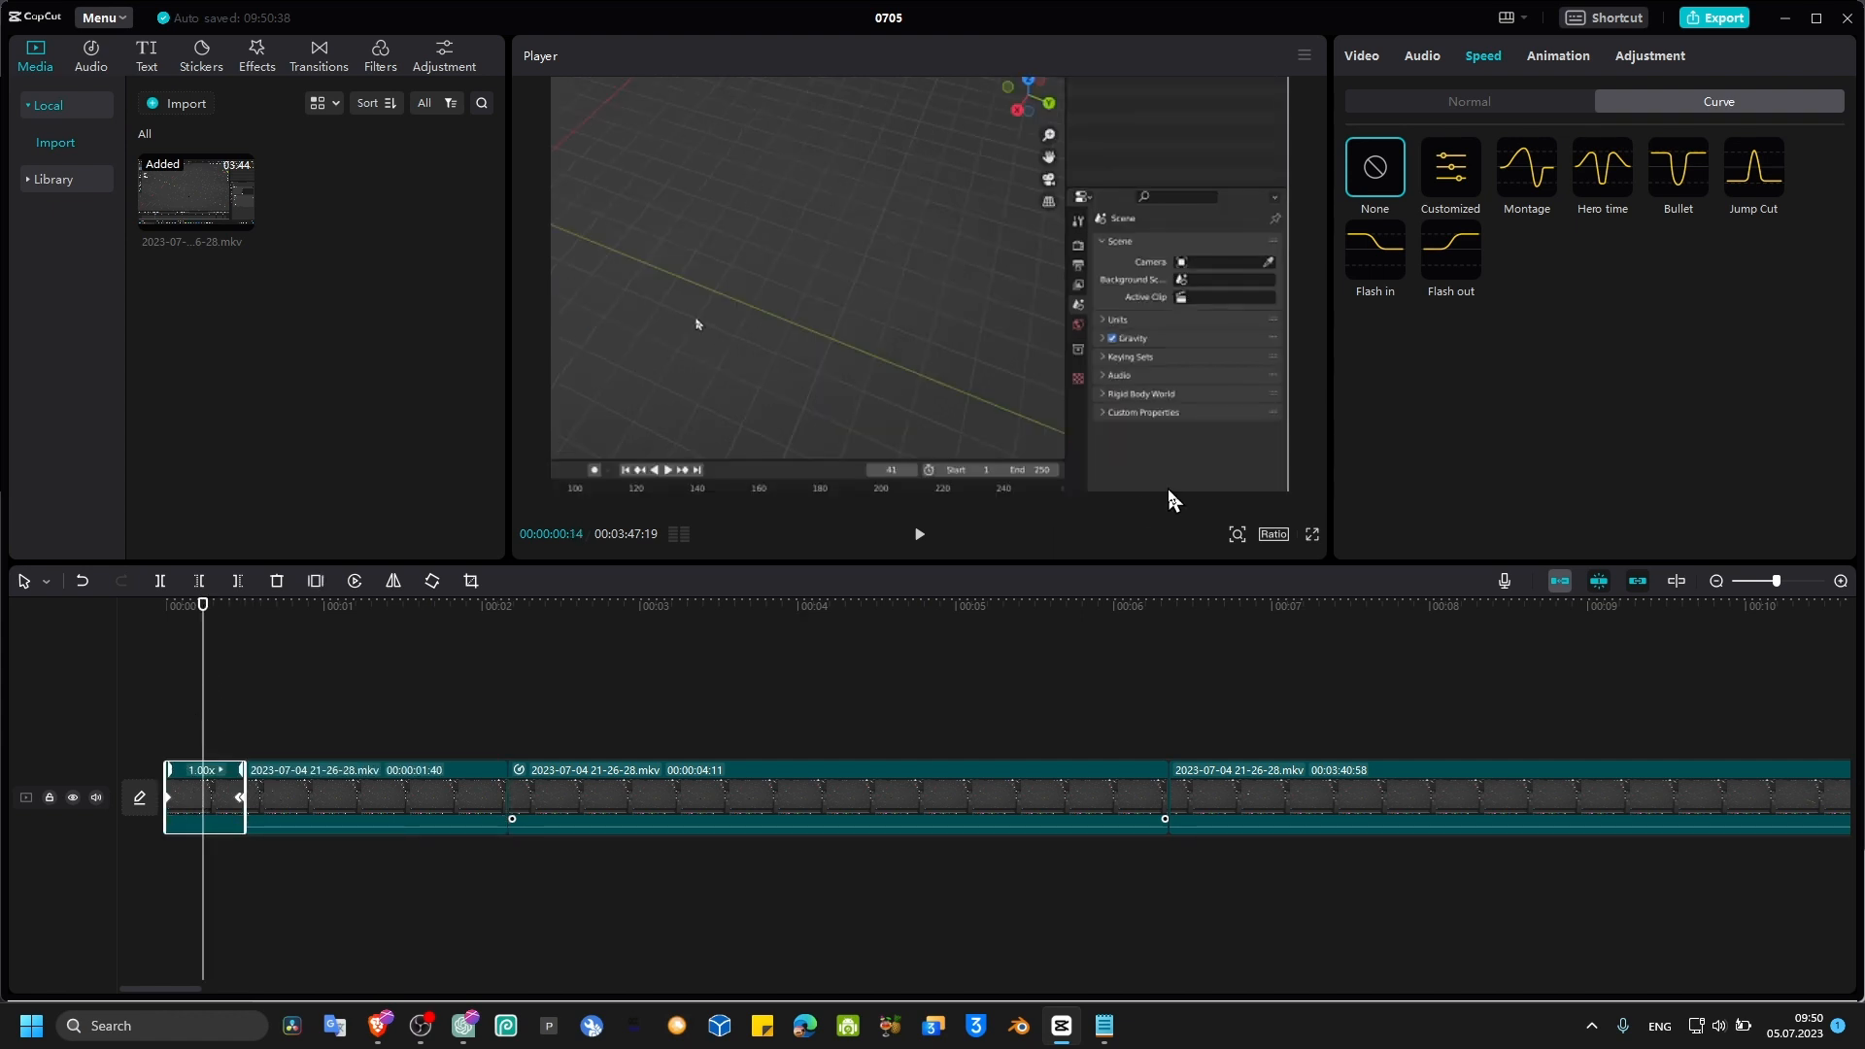
left_click(1442, 255)
left_click(1546, 431)
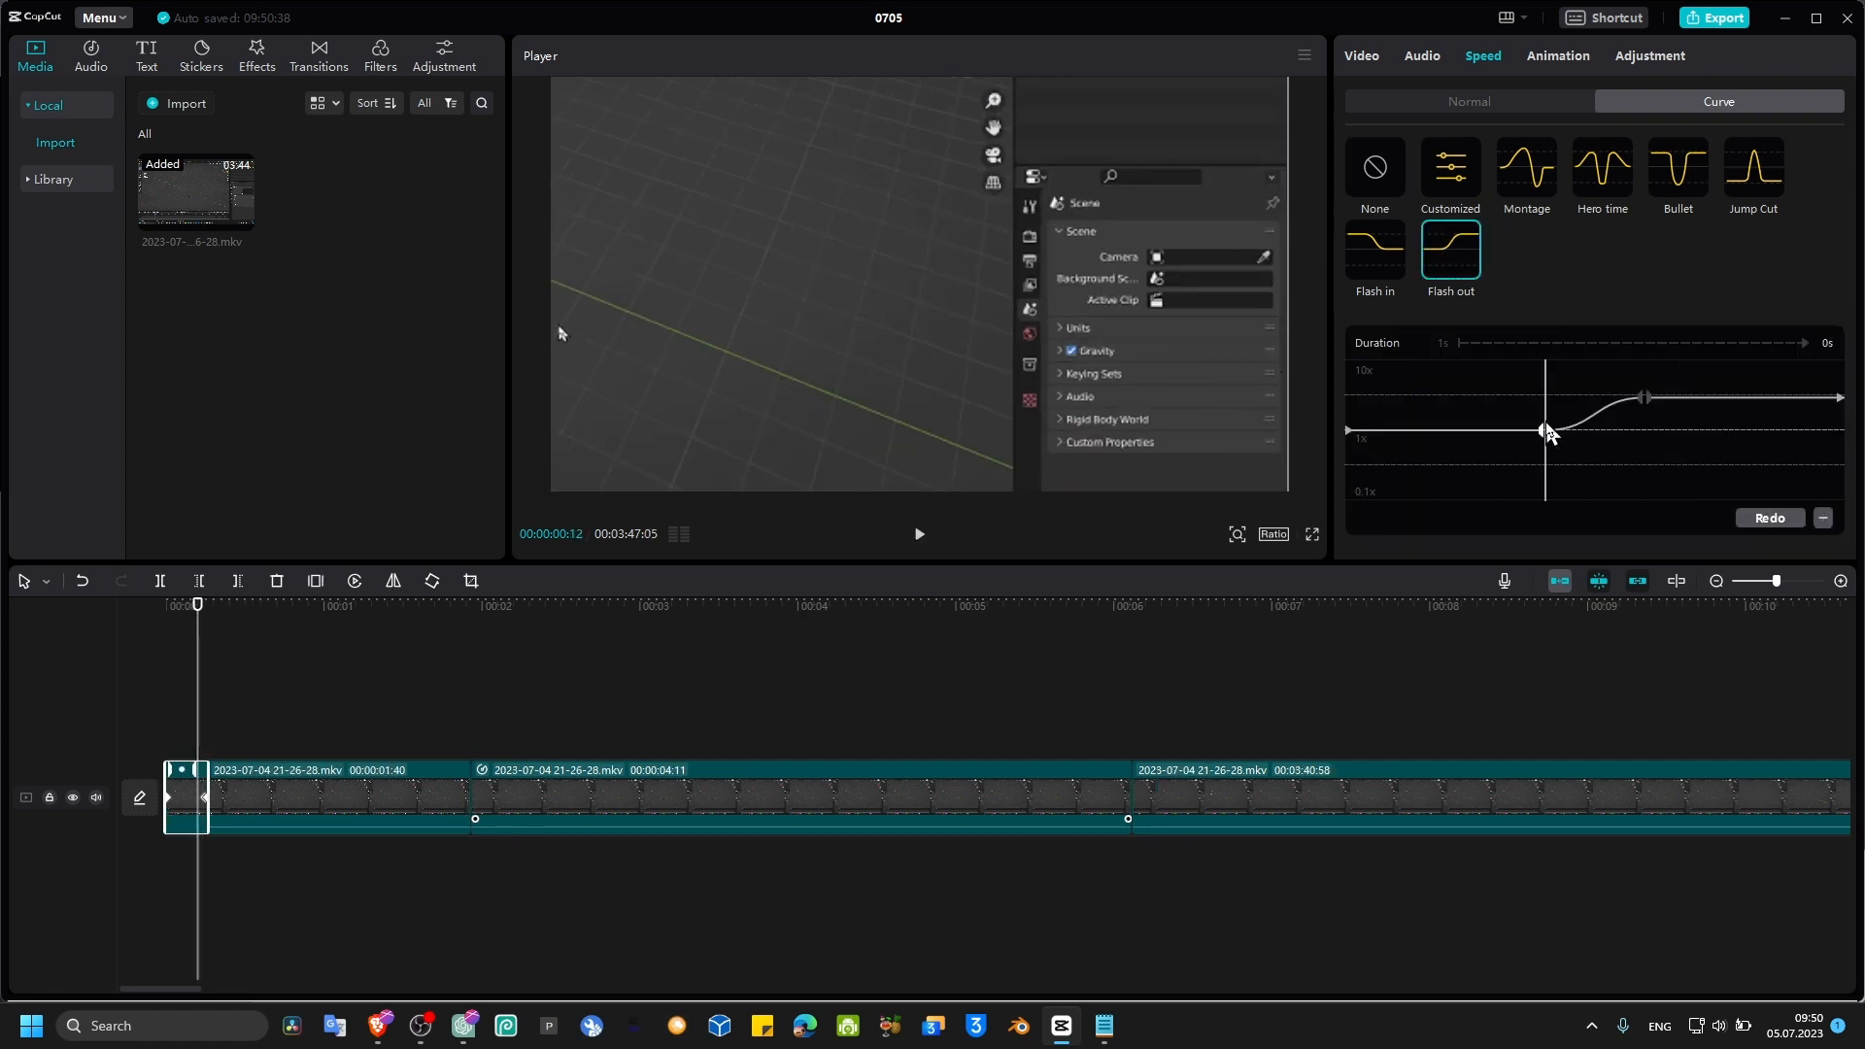
Step: Switch the opening segment from the curve to normal speed and set it to 0.1x, stretching it to 5.0 s
left_click_drag(1550, 435, 1680, 416)
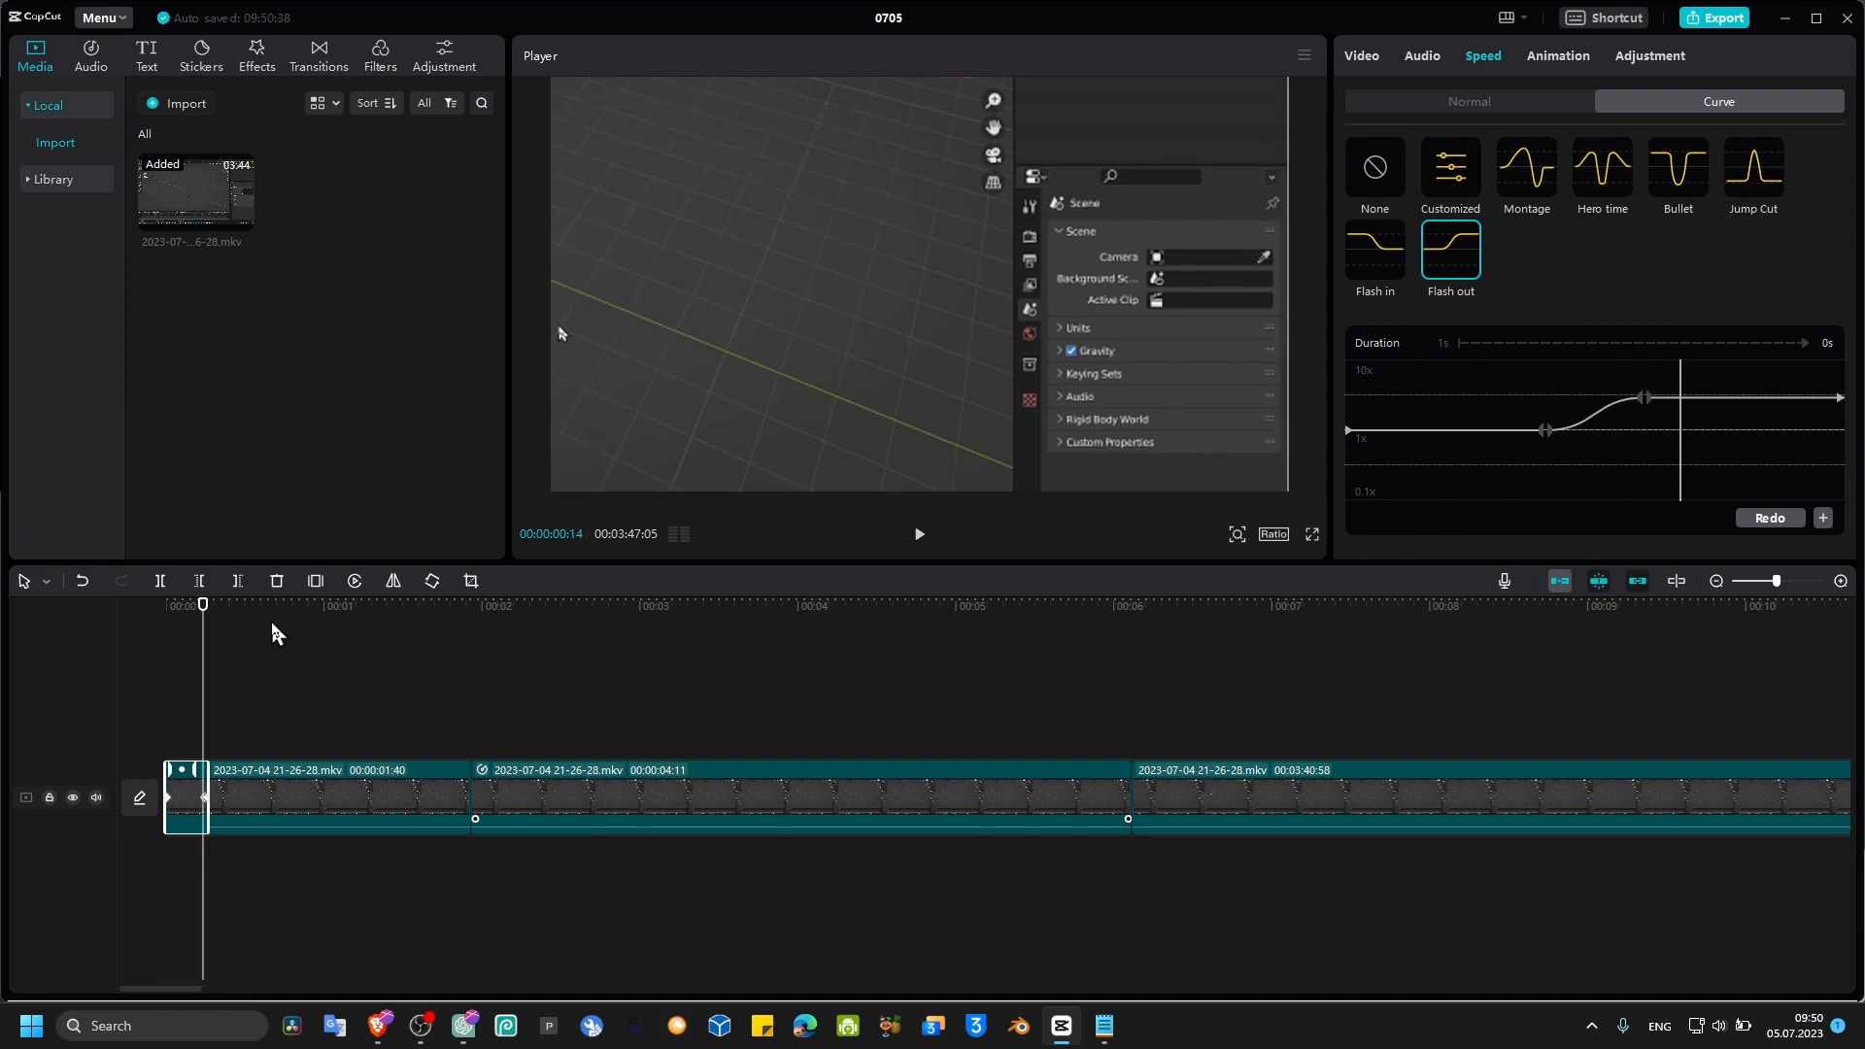
left_click(1432, 109)
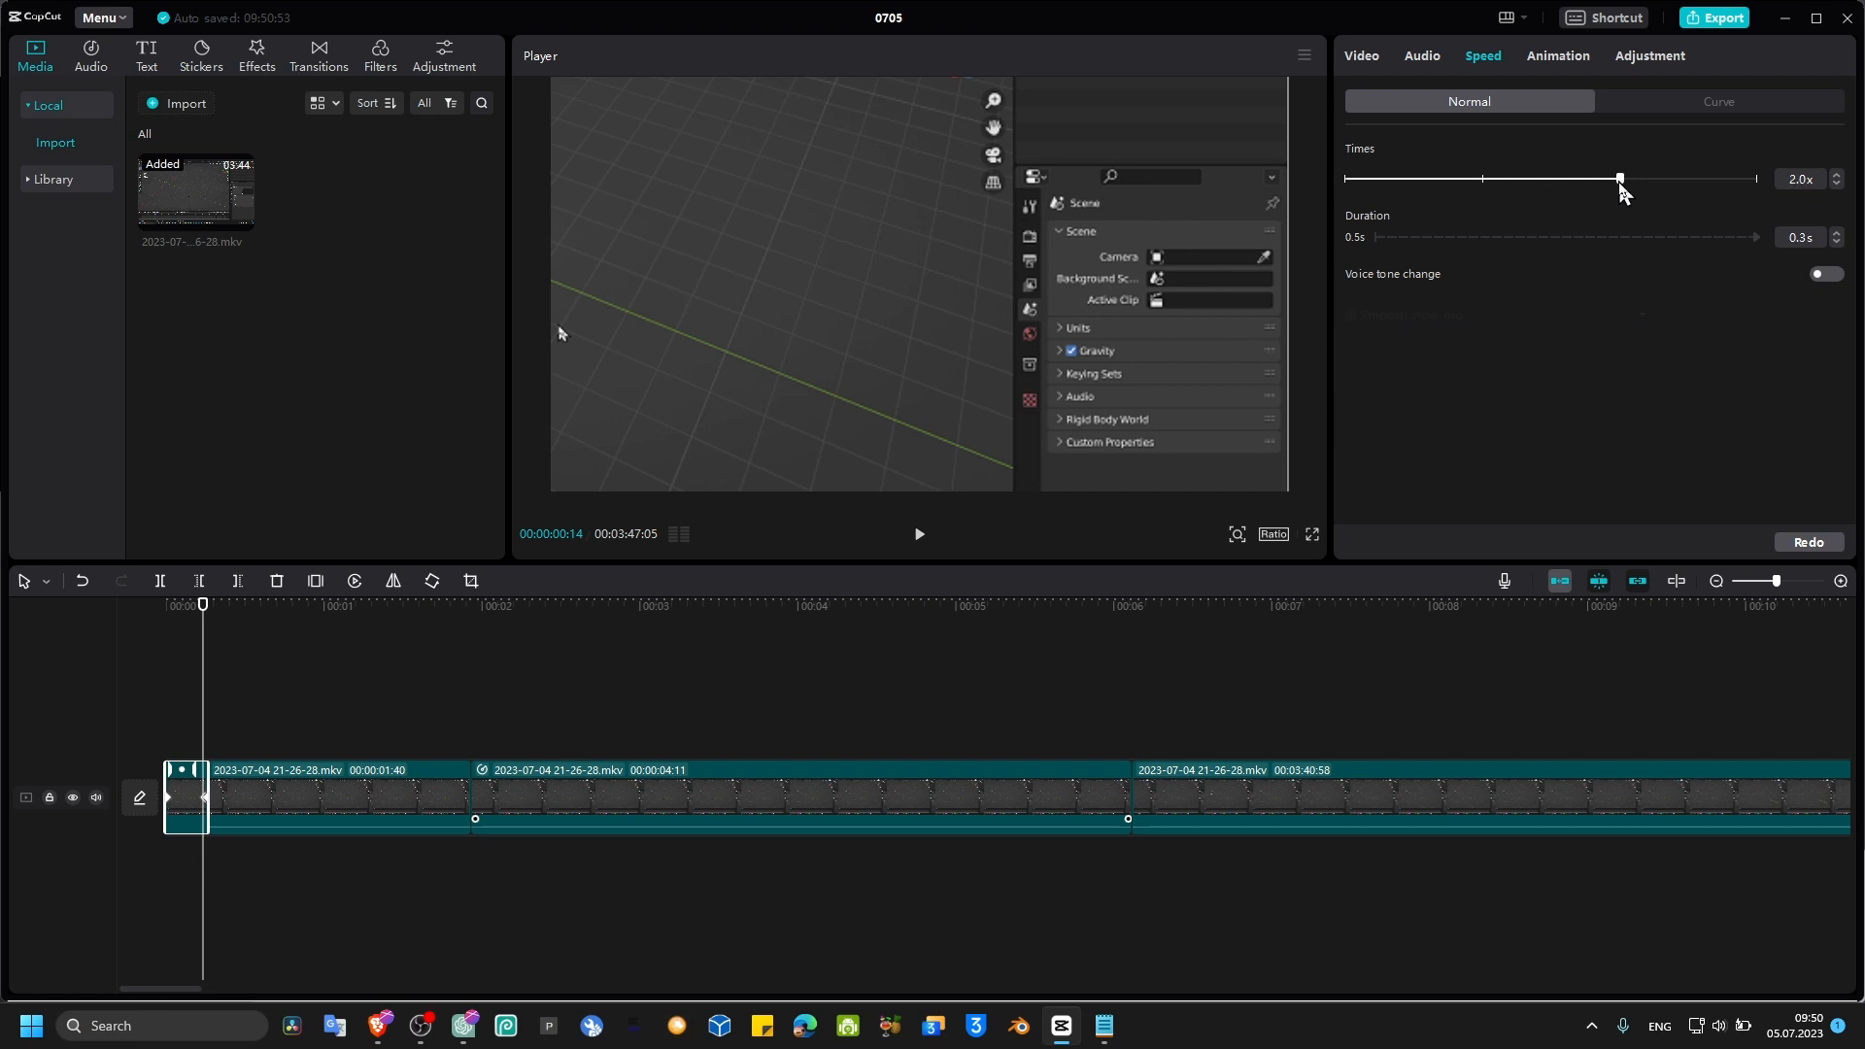
left_click_drag(1619, 183, 1437, 181)
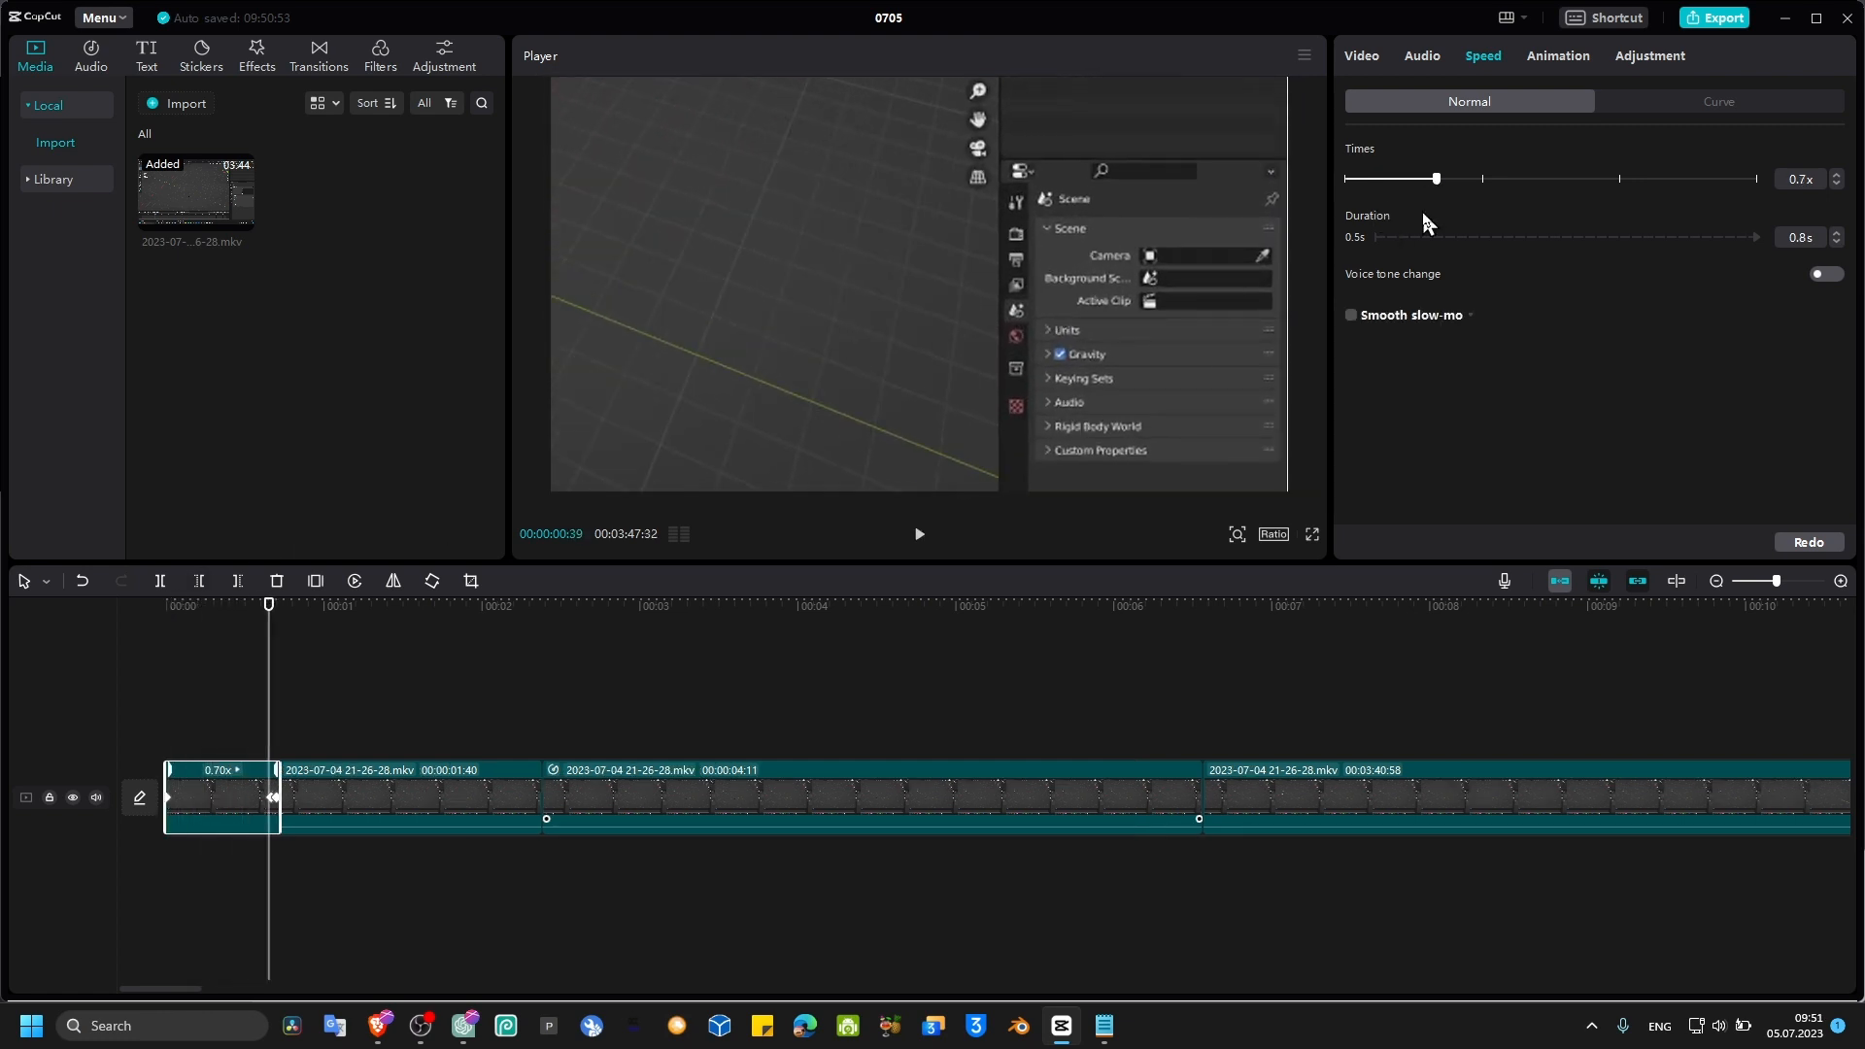
left_click_drag(1428, 188, 1346, 181)
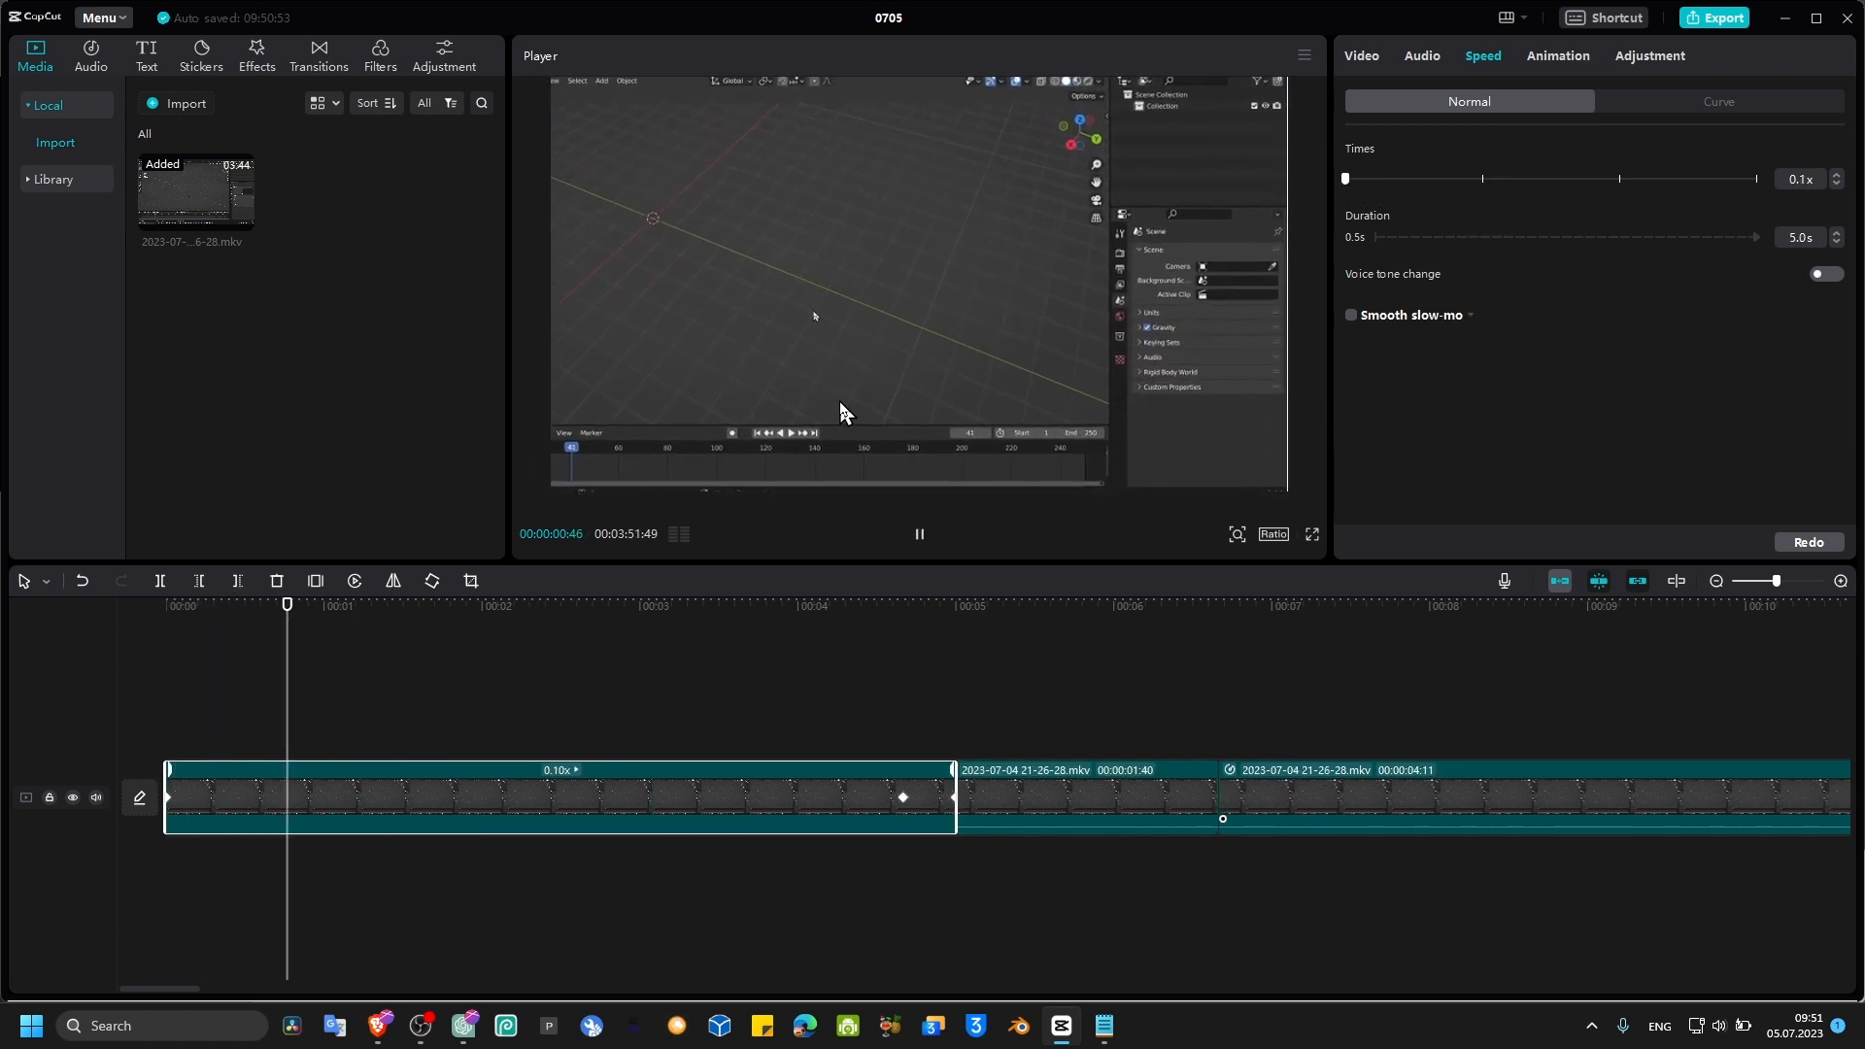
Step: Scroll along the timeline to review the rest of the clip
scroll(889, 721, "down", 3, "ctrl")
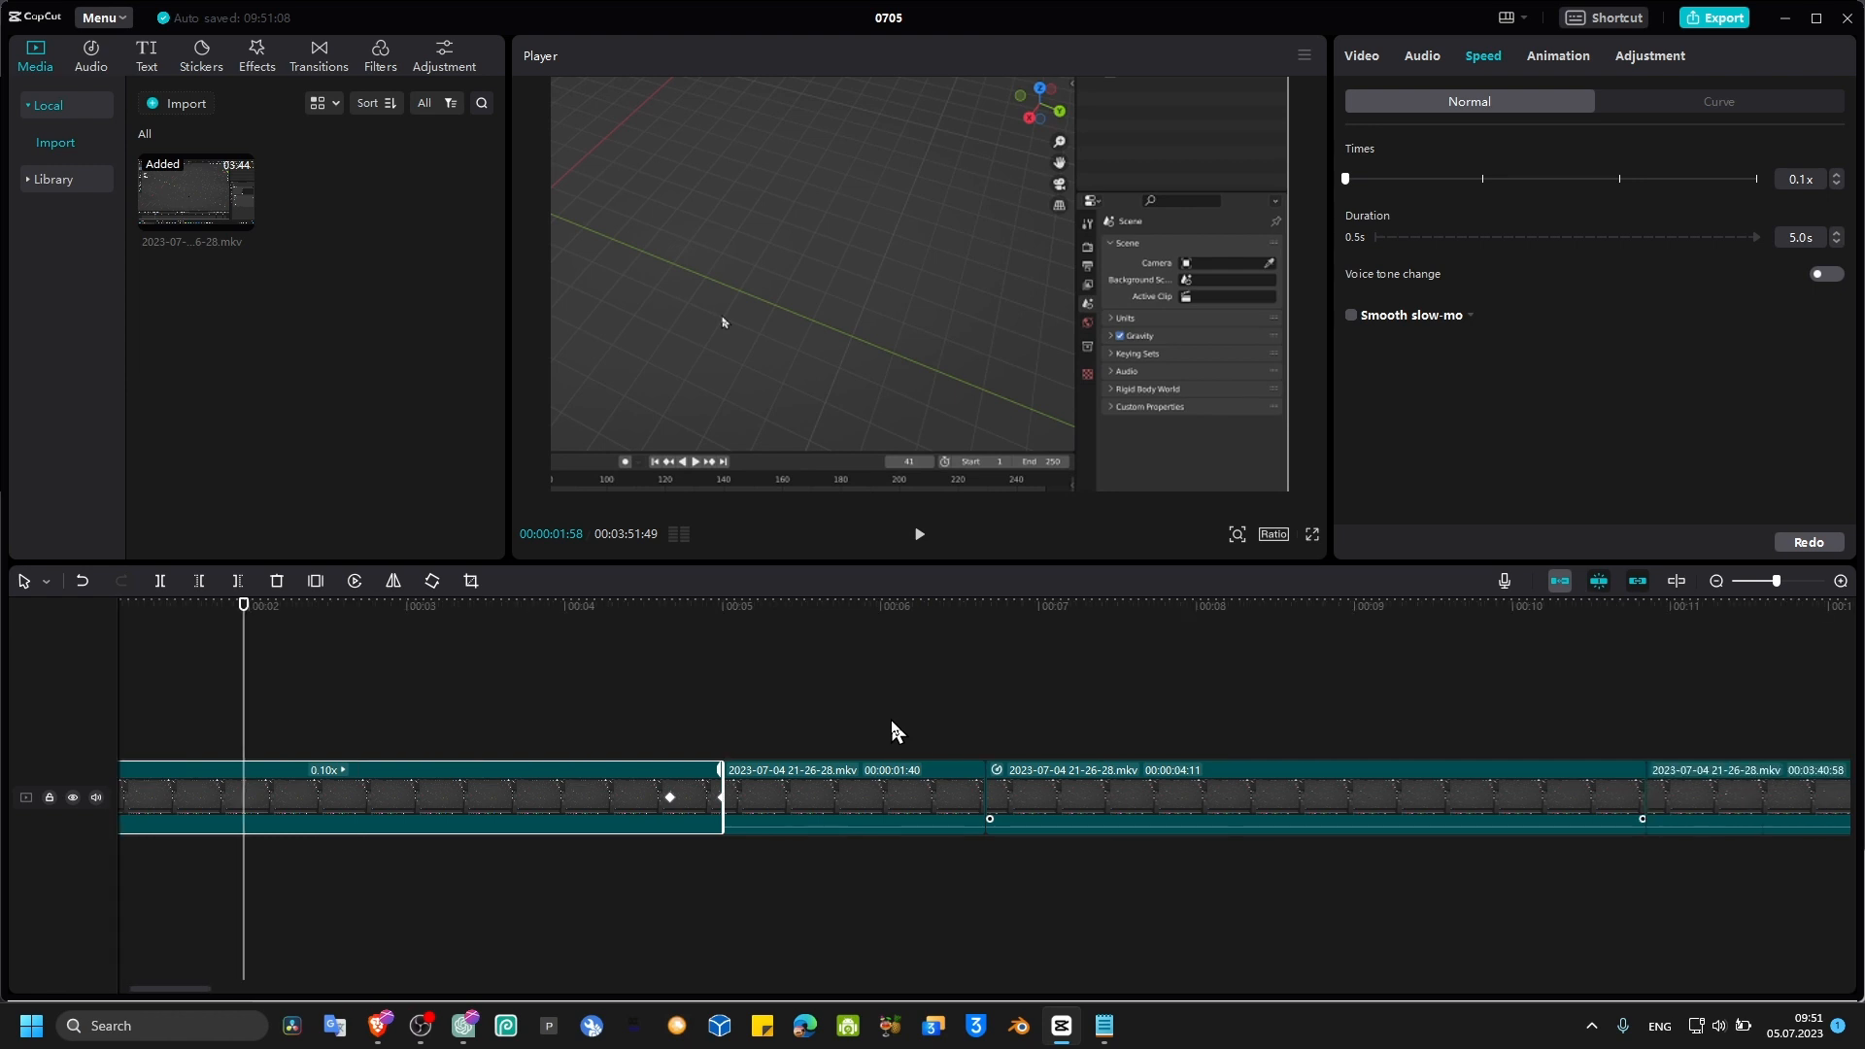
scroll(890, 719, "down", 6)
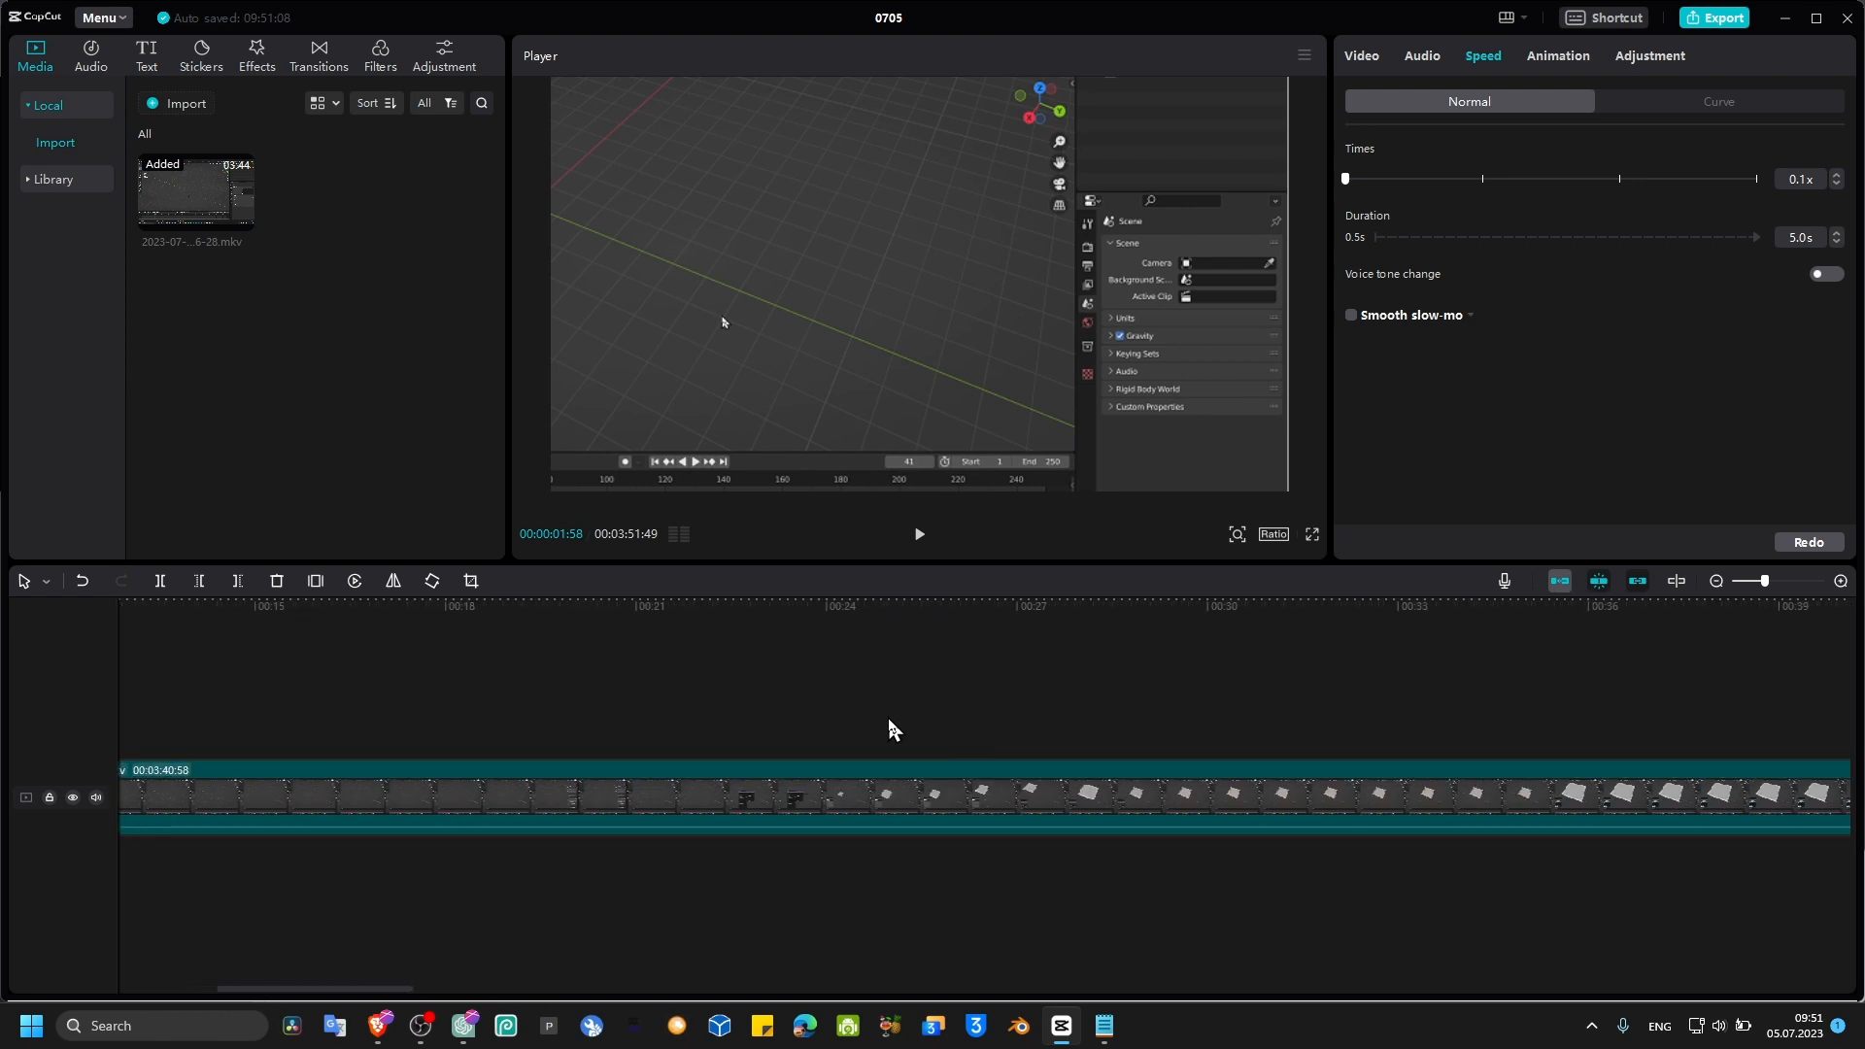
scroll(832, 730, "down", 5)
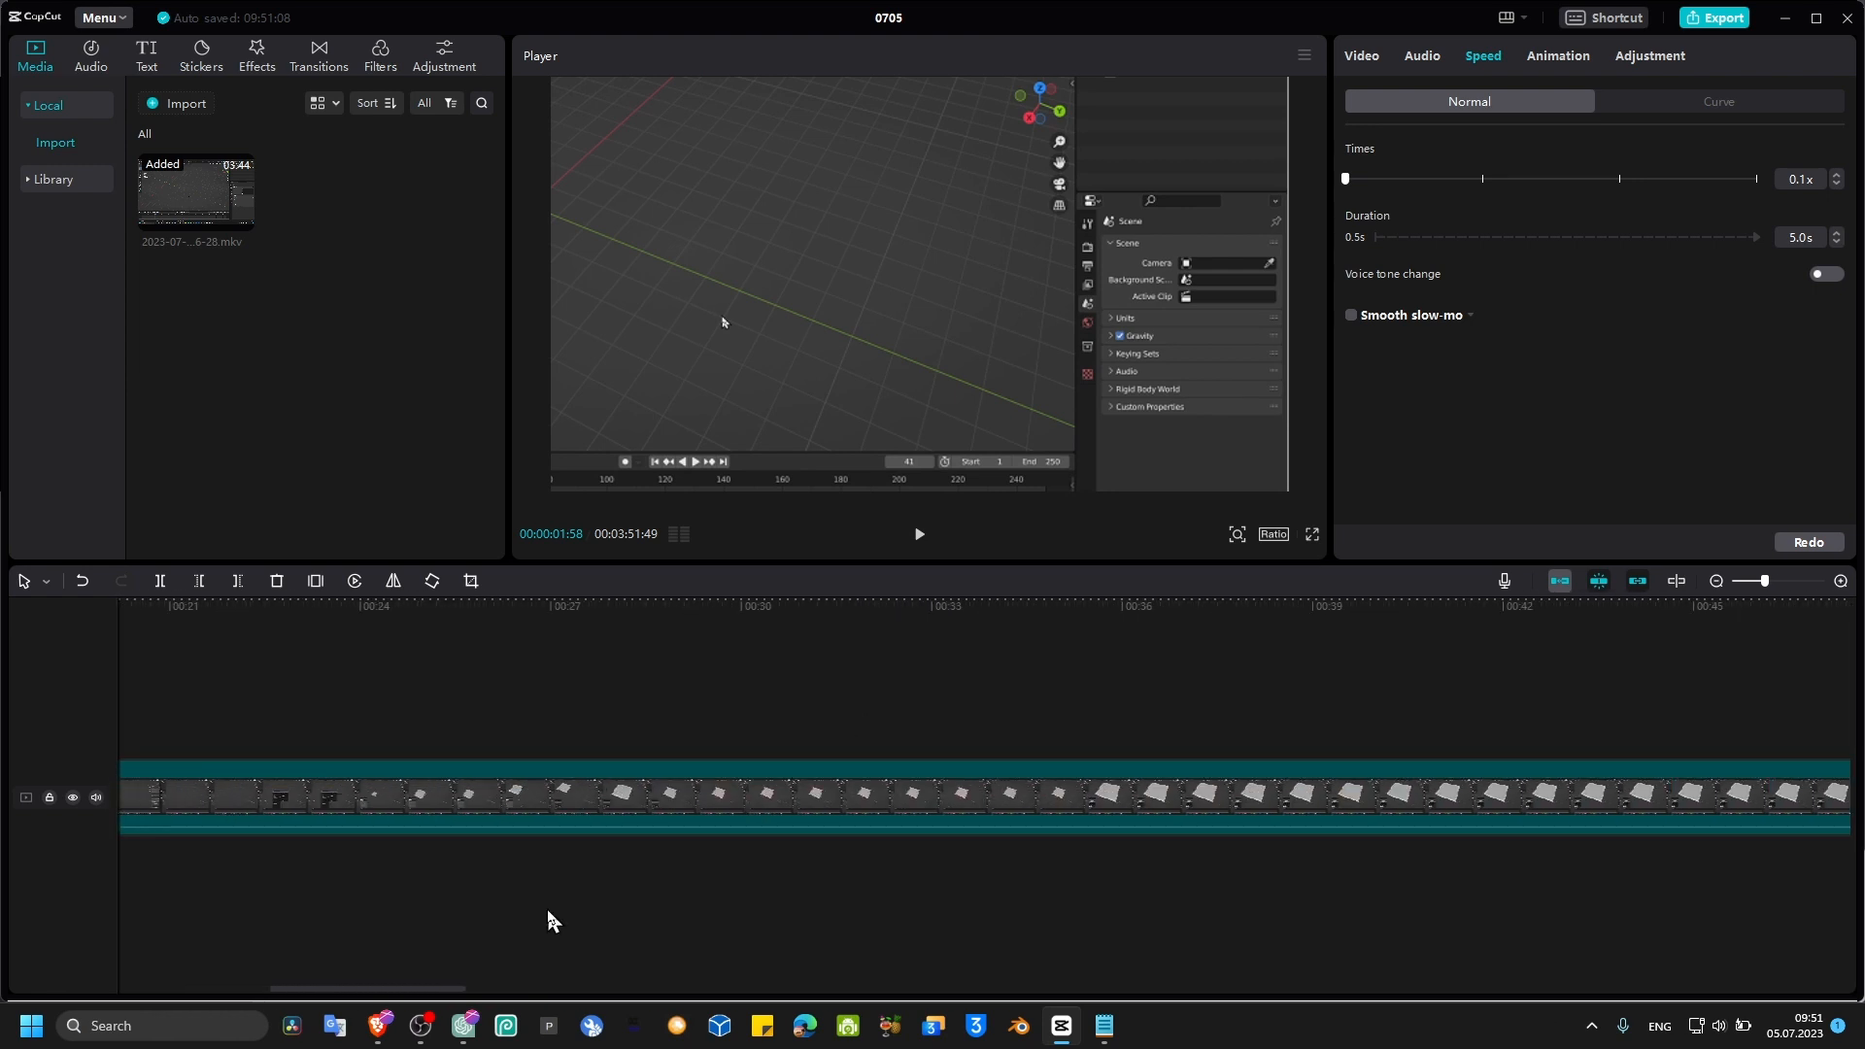
Step: Switch to OBS and move its window up on the screen
left_click(420, 1026)
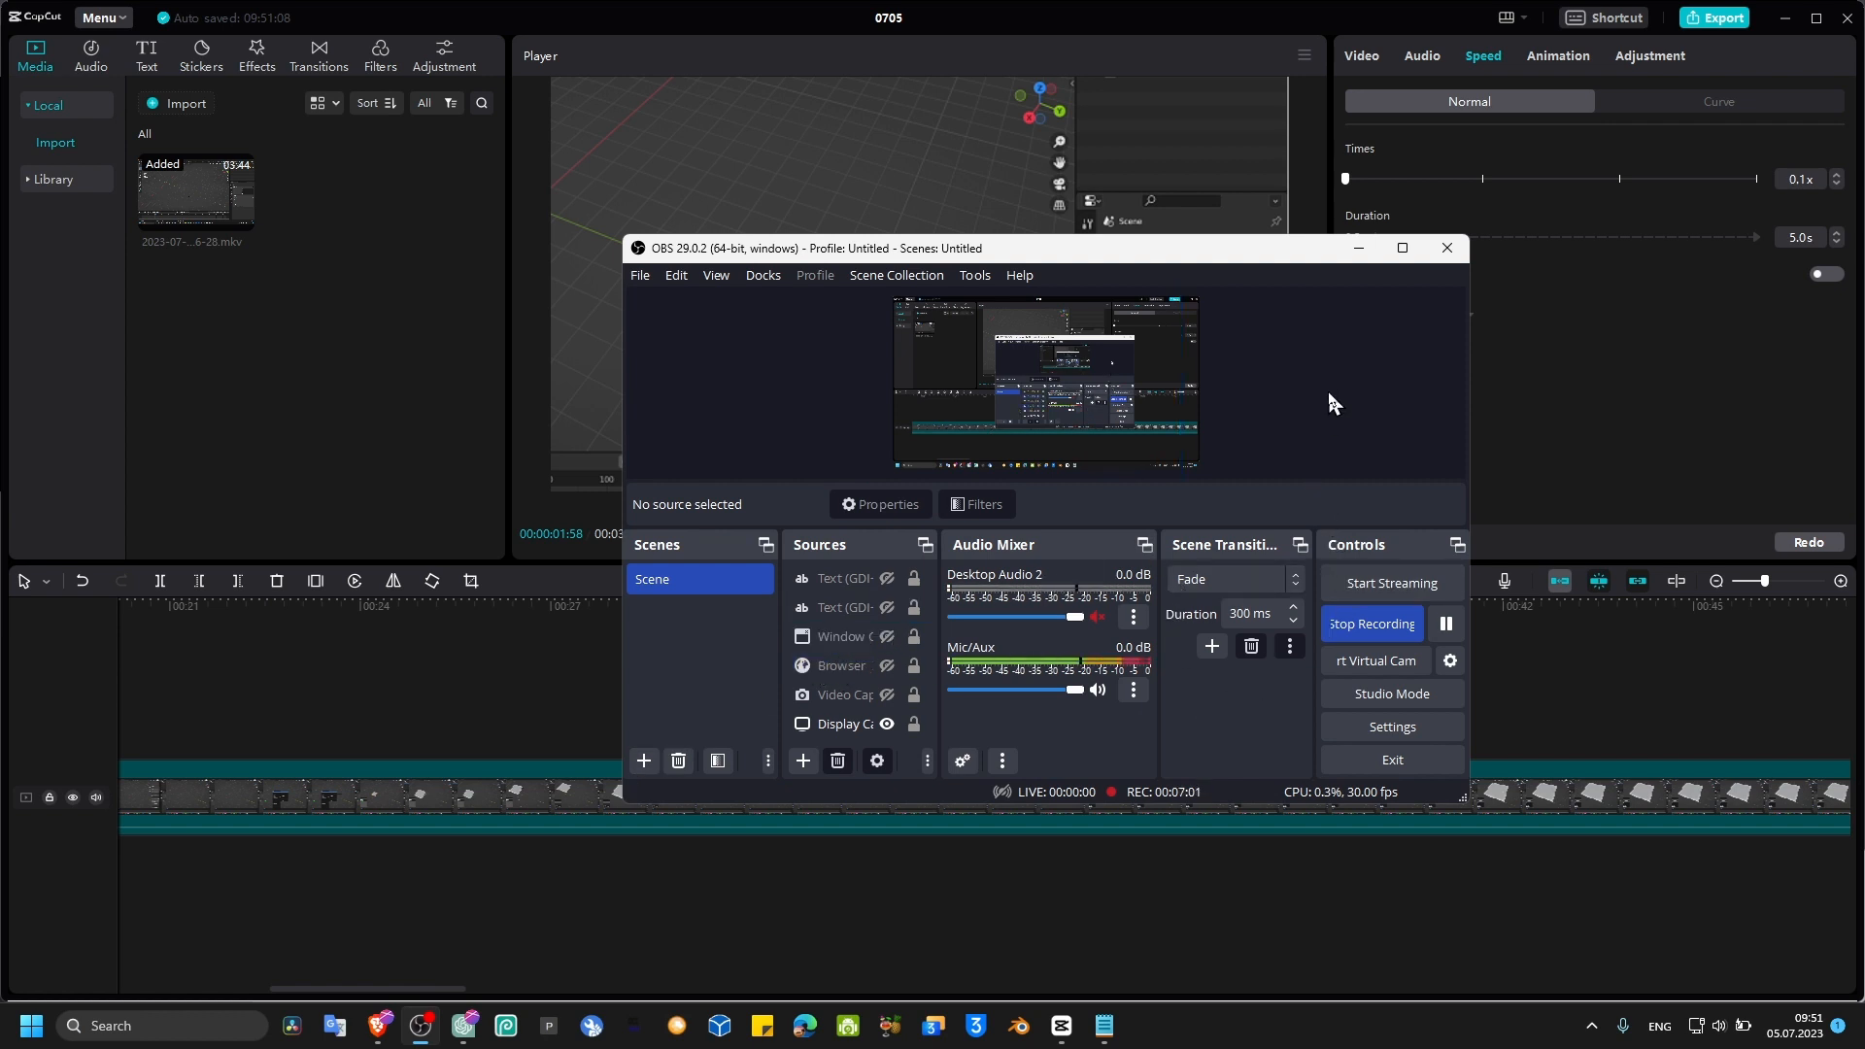
left_click_drag(1234, 256, 1329, 225)
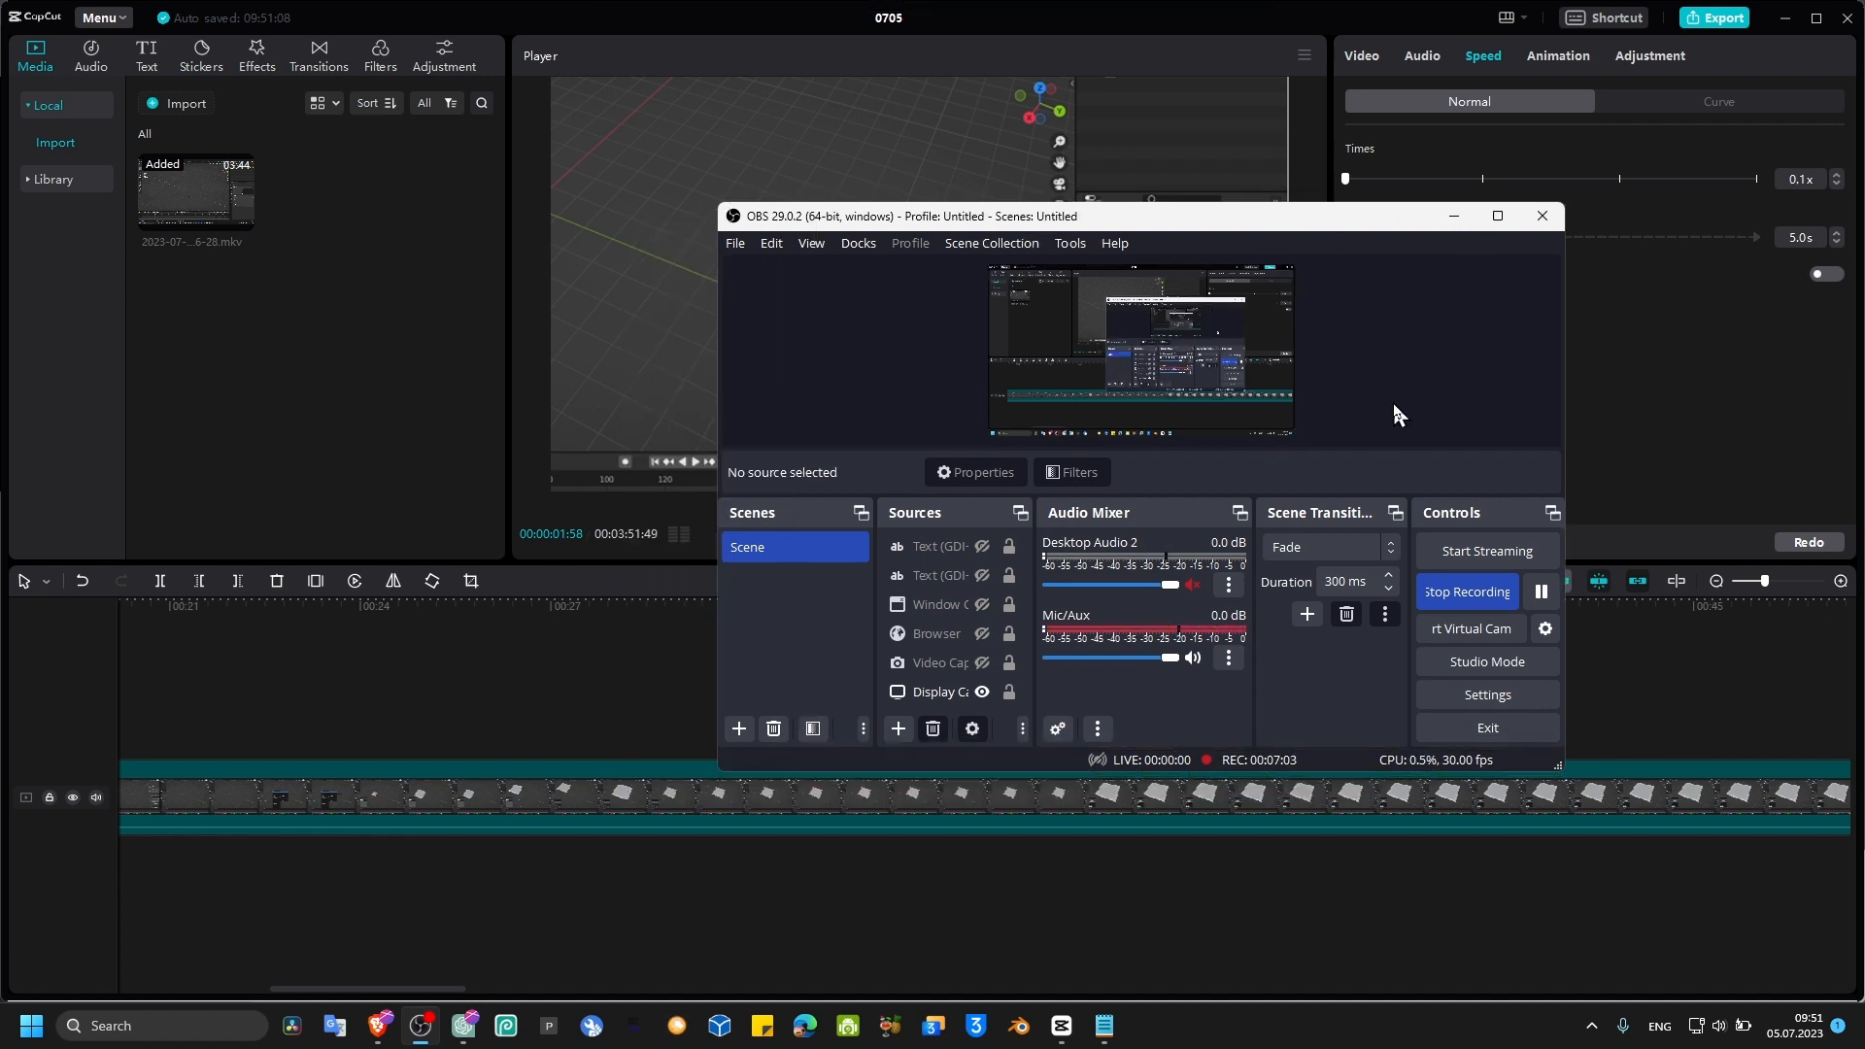